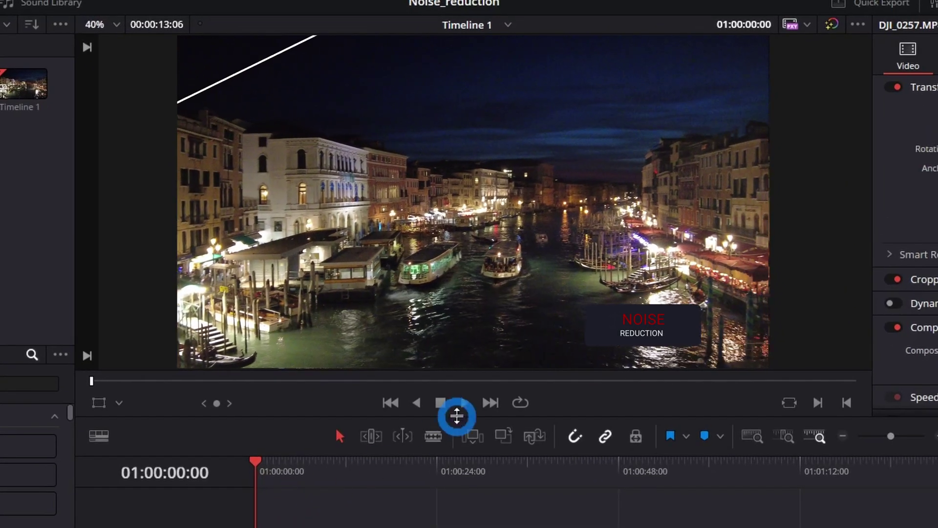
Play the timeline from the start through both night clips to preview the footage.
{"action": "left_click", "coordinate": [464, 402]}
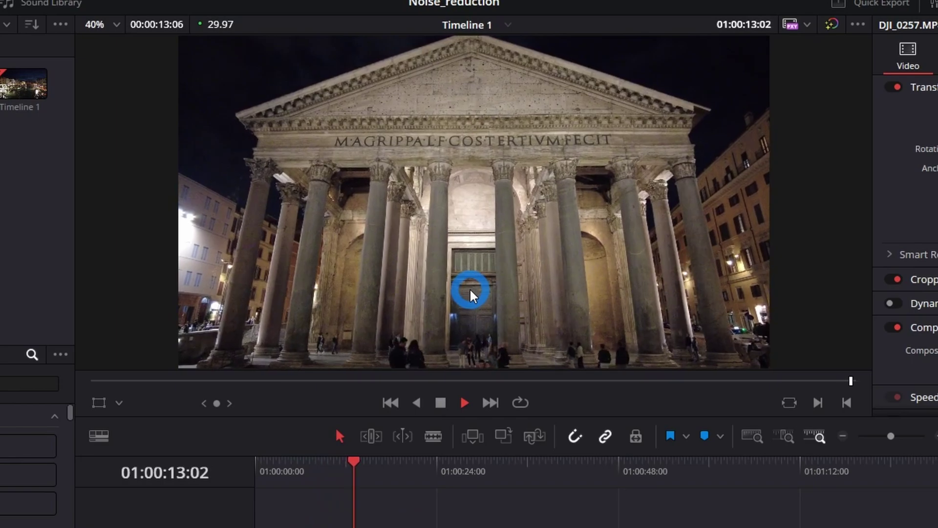
{"action": "key", "text": "space"}
{"action": "left_click", "coordinate": [381, 511]}
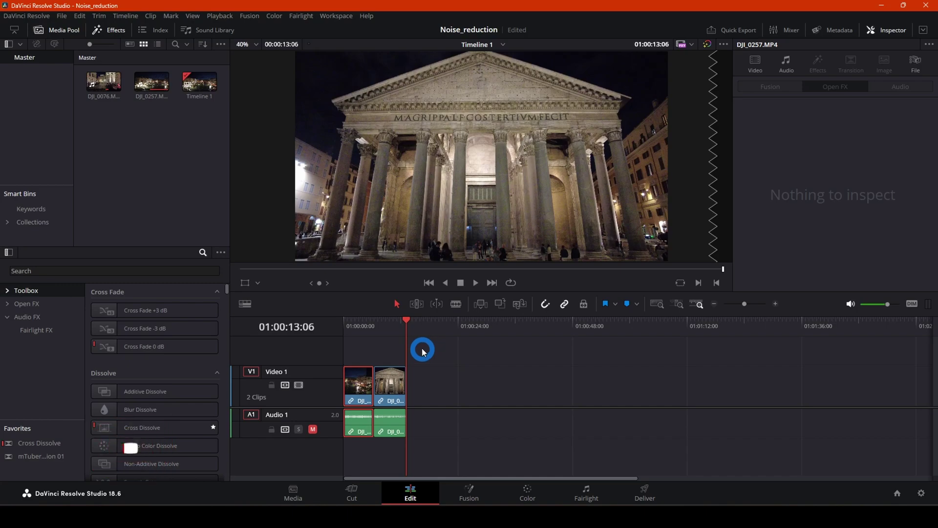
Move the playhead to 01:00:03:11 in the first clip and search the Open FX effects for "noise".
{"action": "left_click", "coordinate": [360, 324]}
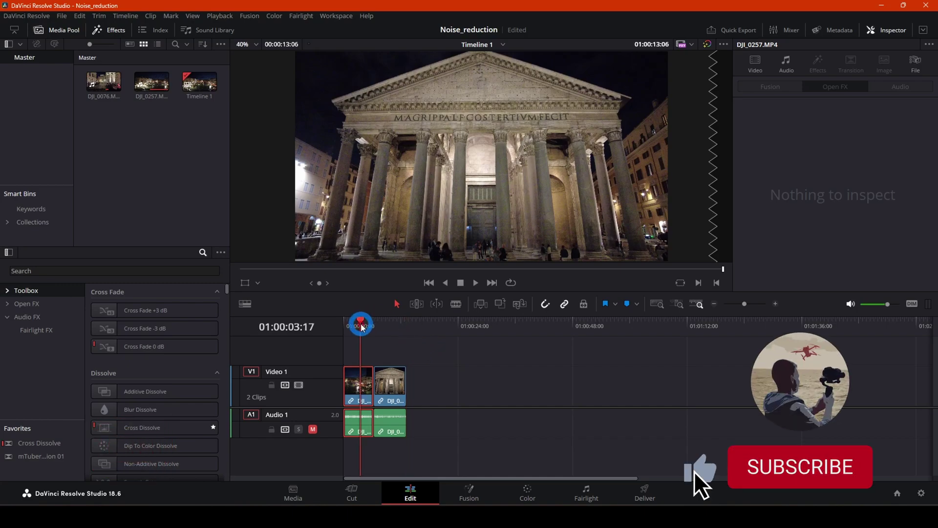
{"action": "key", "text": "q"}
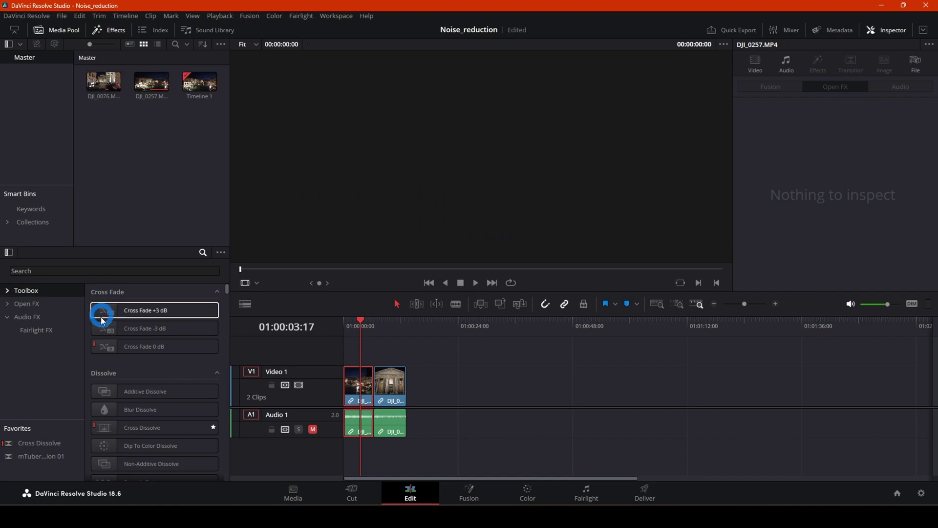
{"action": "left_click", "coordinate": [28, 303]}
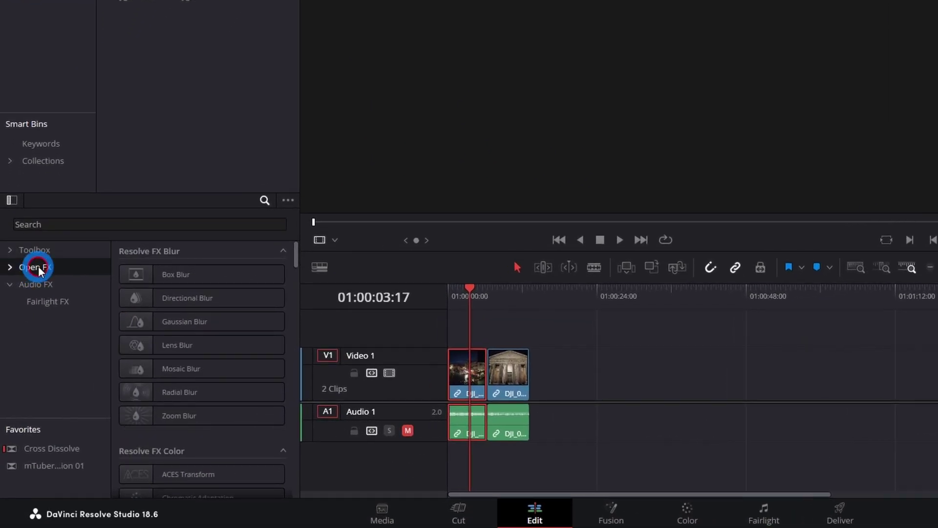
{"action": "left_click", "coordinate": [468, 296]}
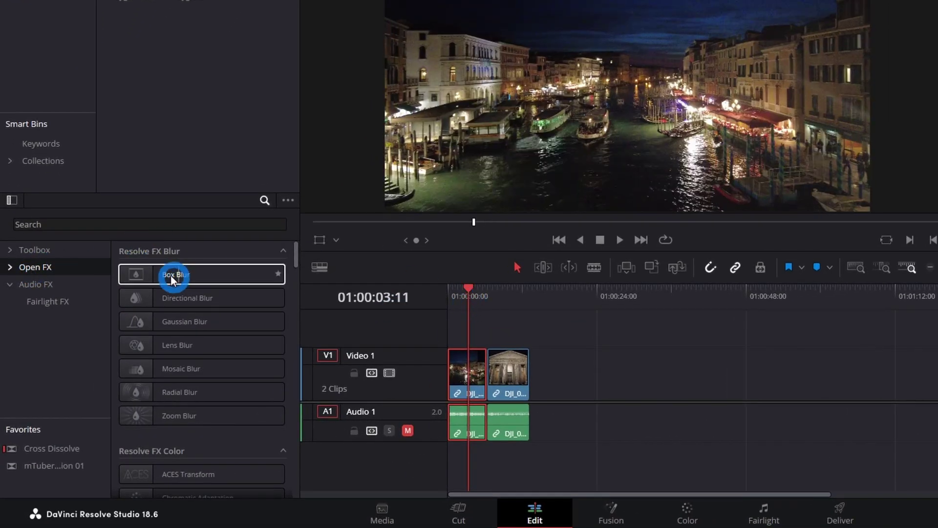
{"action": "left_click", "coordinate": [138, 226]}
{"action": "type", "text": "n"}
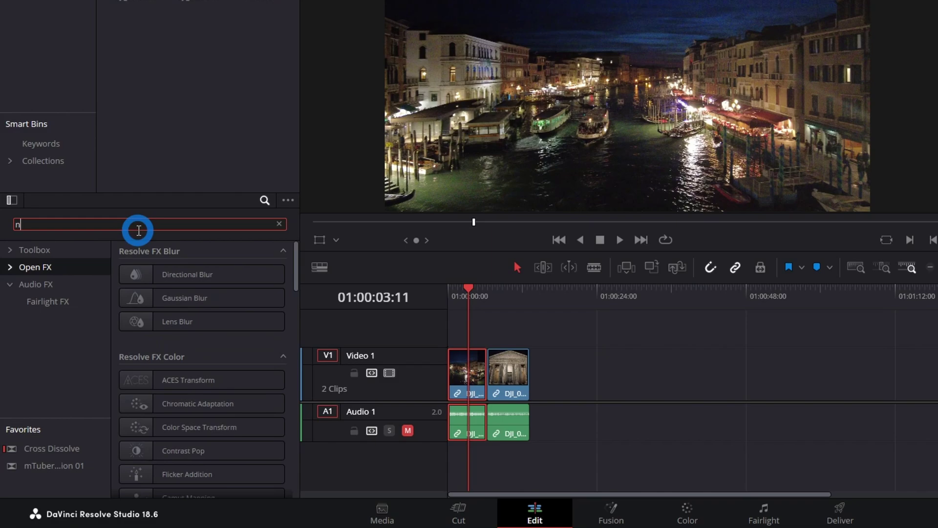
{"action": "type", "text": "oise"}
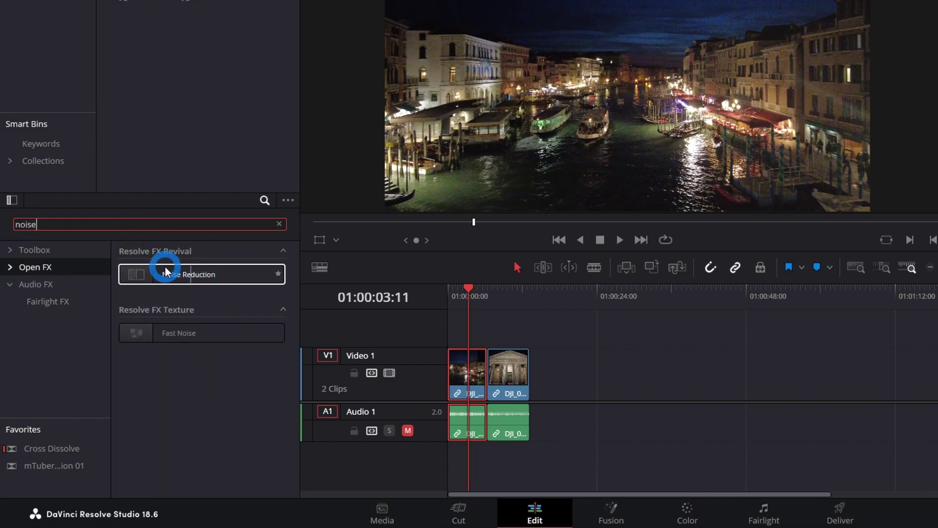
Apply the Noise Reduction effect to the first timeline clip and look through its settings in the Inspector.
{"action": "mouse_move", "coordinate": [168, 273]}
{"action": "left_click_drag", "start_coordinate": [171, 279], "coordinate": [460, 380]}
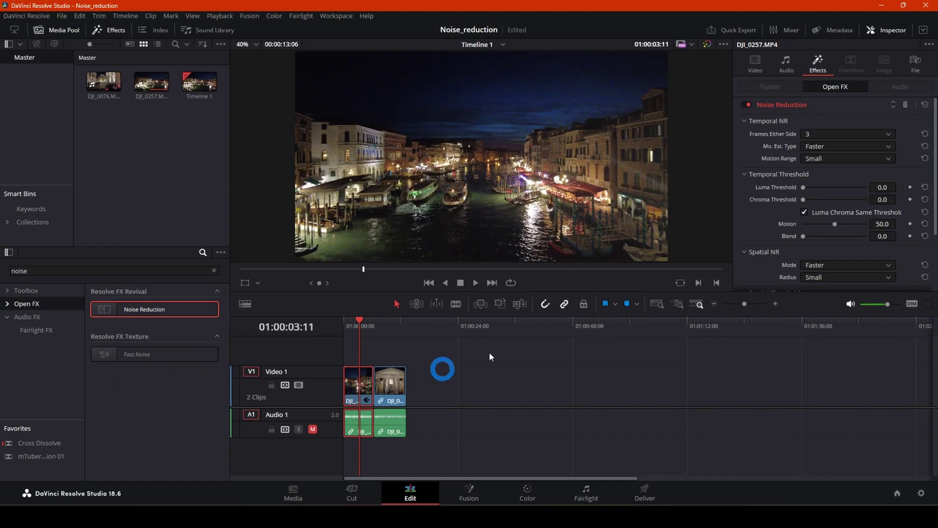
{"action": "left_click", "coordinate": [890, 31]}
{"action": "left_click", "coordinate": [891, 30]}
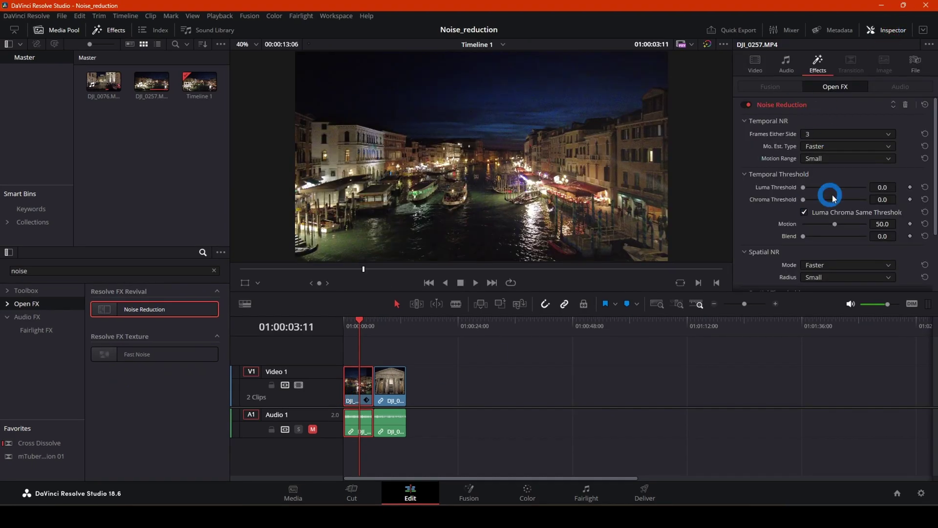
{"action": "scroll", "coordinate": [821, 174], "scroll_direction": "down", "scroll_amount": 3}
{"action": "scroll", "coordinate": [829, 184], "scroll_direction": "up", "scroll_amount": 3}
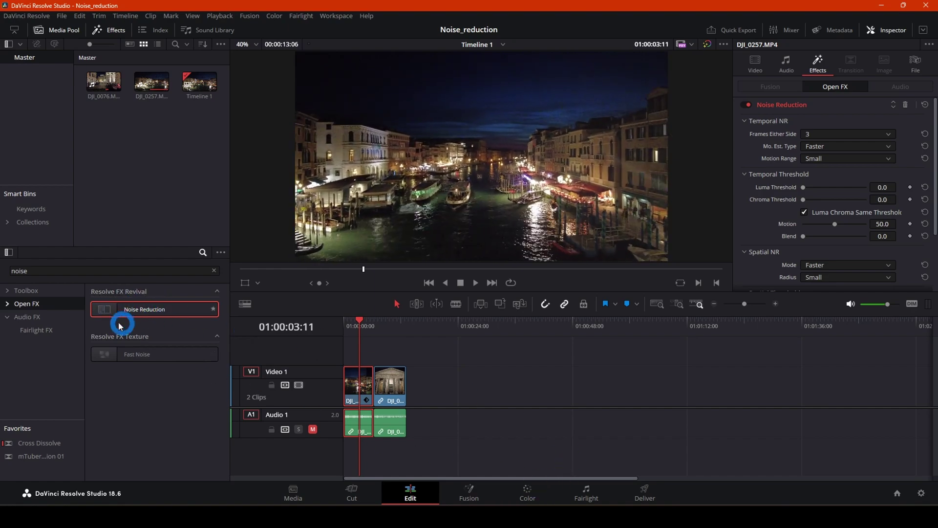
Remove the Noise Reduction effect from the first timeline clip.
{"action": "left_click_drag", "start_coordinate": [112, 313], "coordinate": [359, 391]}
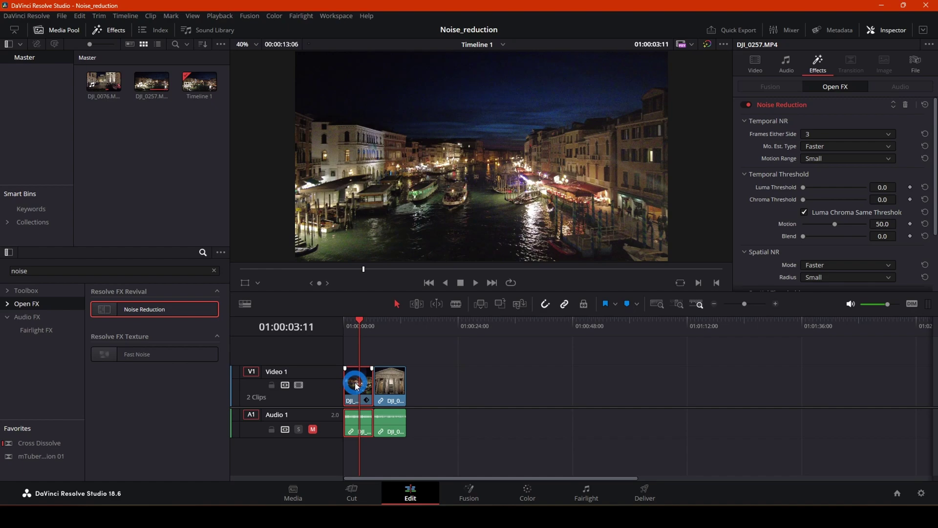
{"action": "left_click", "coordinate": [905, 105]}
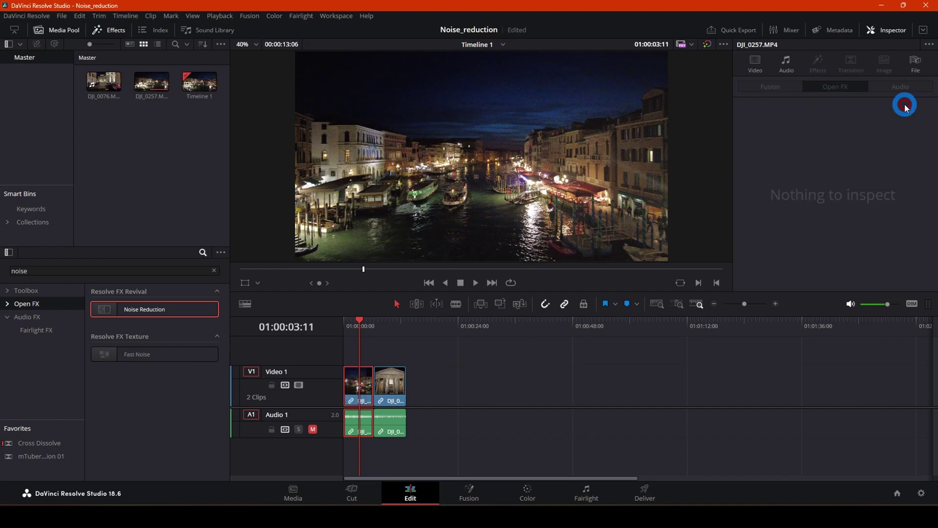
Switch to the Color page and search its effects library for "noise".
{"action": "left_click", "coordinate": [528, 491]}
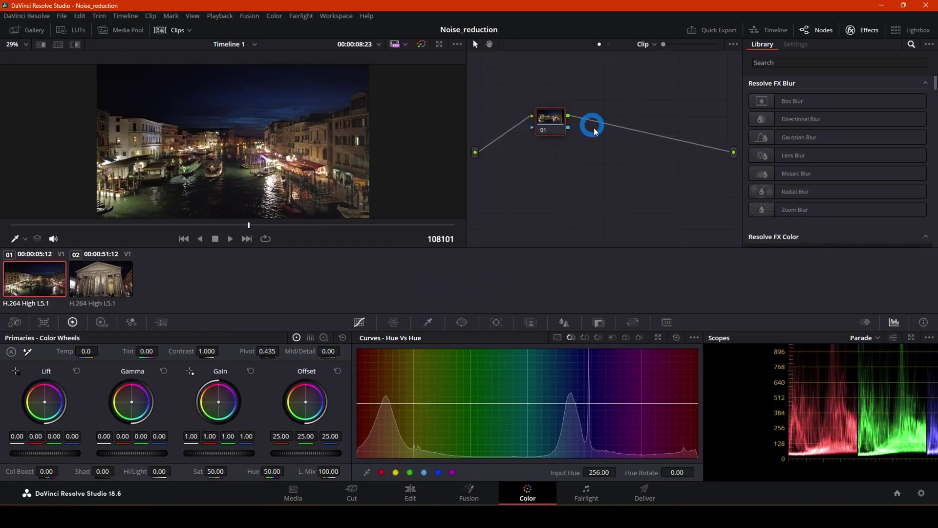
{"action": "left_click", "coordinate": [818, 62]}
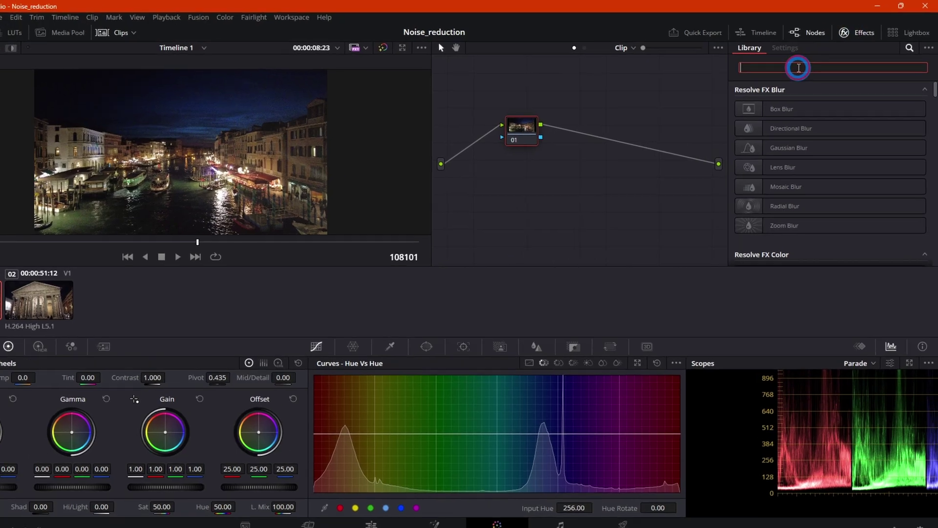
{"action": "type", "text": "nois"}
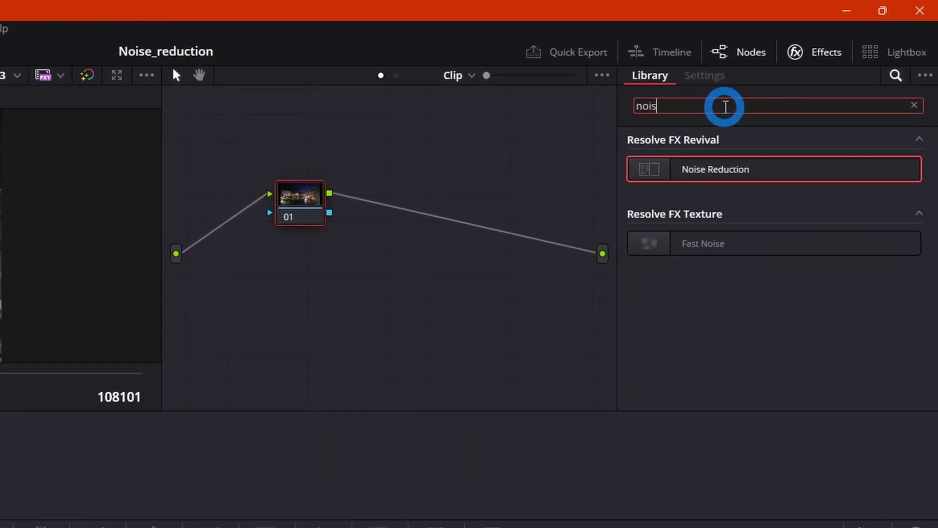
{"action": "type", "text": "e"}
{"action": "left_click", "coordinate": [823, 52]}
{"action": "left_click", "coordinate": [824, 52]}
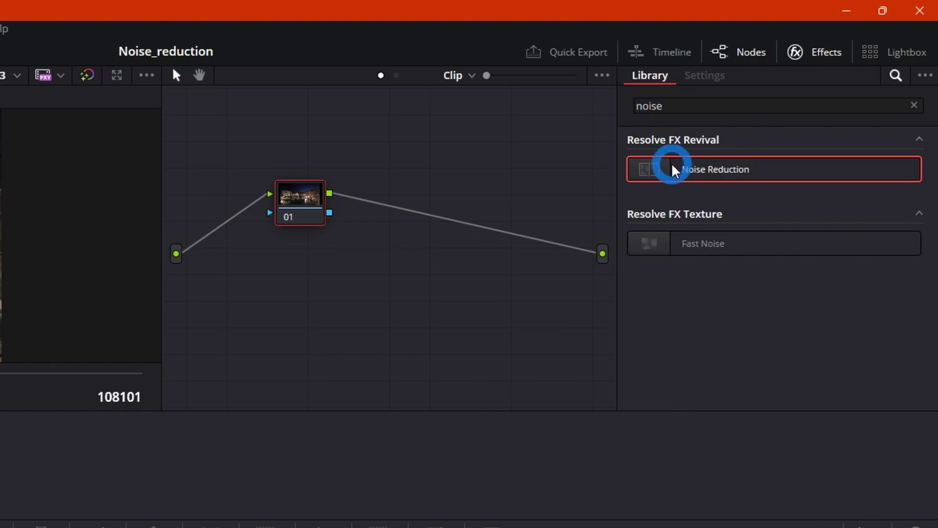
Try the Noise Reduction effect on node 01, then remove it and hide the effects library.
{"action": "left_click_drag", "start_coordinate": [683, 171], "coordinate": [285, 197]}
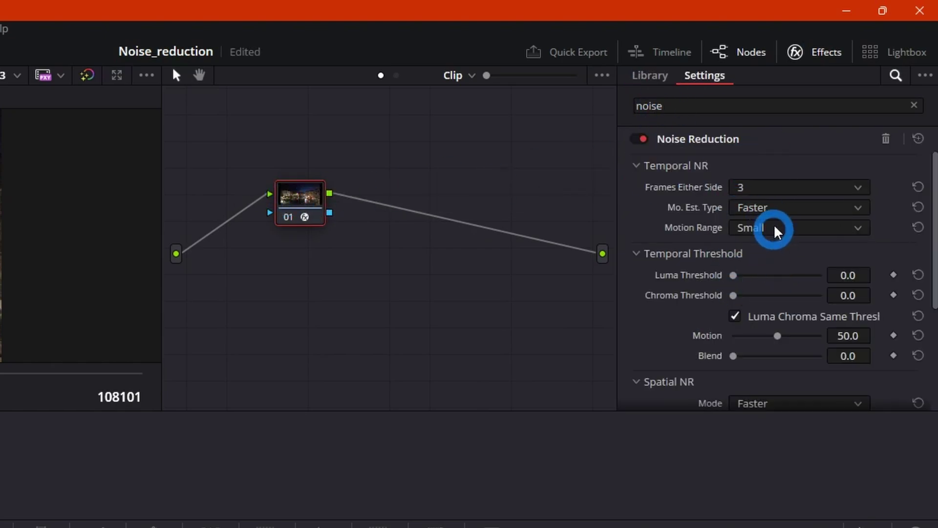
{"action": "scroll", "coordinate": [794, 237], "scroll_direction": "down", "scroll_amount": 3}
{"action": "scroll", "coordinate": [801, 230], "scroll_direction": "up", "scroll_amount": 3}
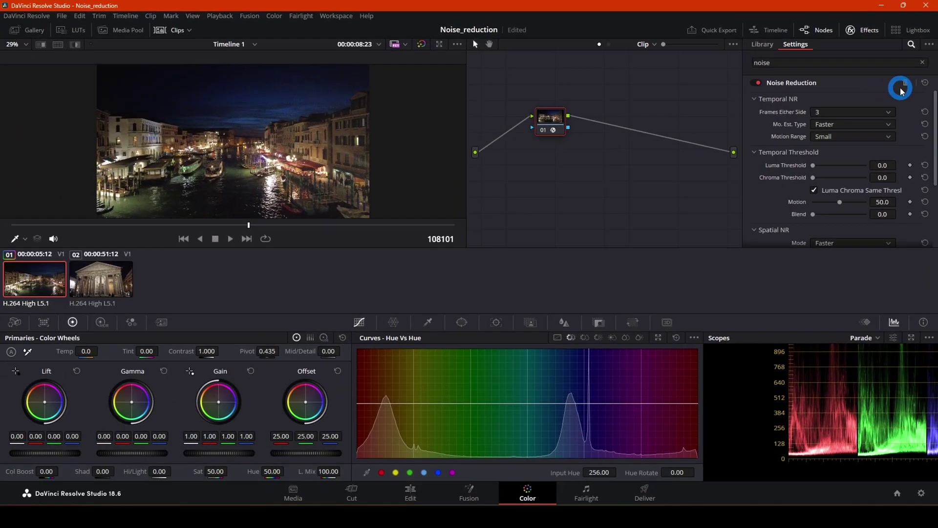
{"action": "left_click", "coordinate": [902, 87]}
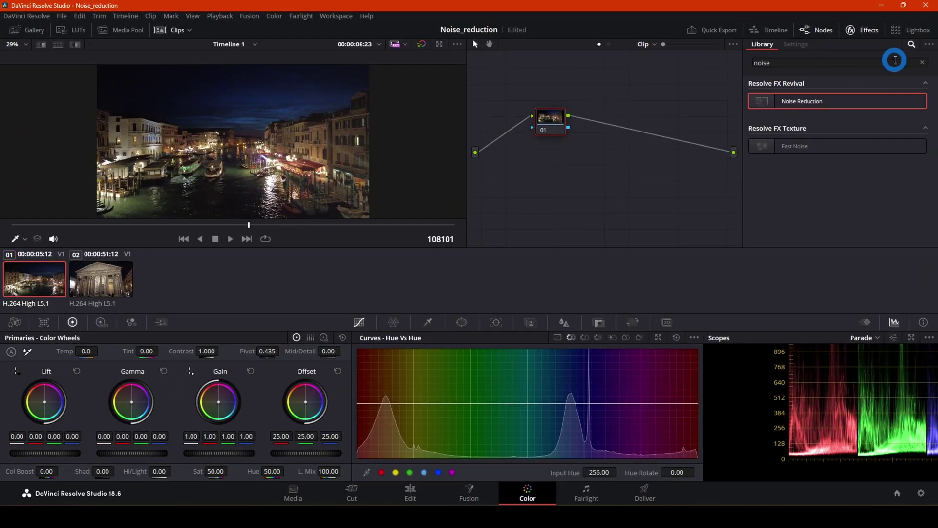
{"action": "left_click", "coordinate": [859, 33]}
Add a serial node before the existing node and place the two nodes at opposite ends of the node graph.
{"action": "left_click_drag", "start_coordinate": [586, 123], "coordinate": [836, 149]}
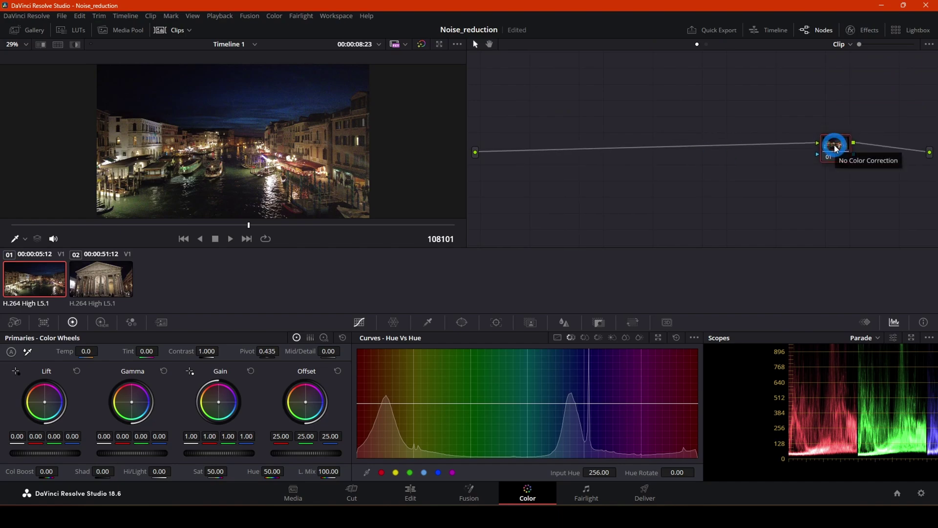
{"action": "left_click_drag", "start_coordinate": [835, 148], "coordinate": [559, 157]}
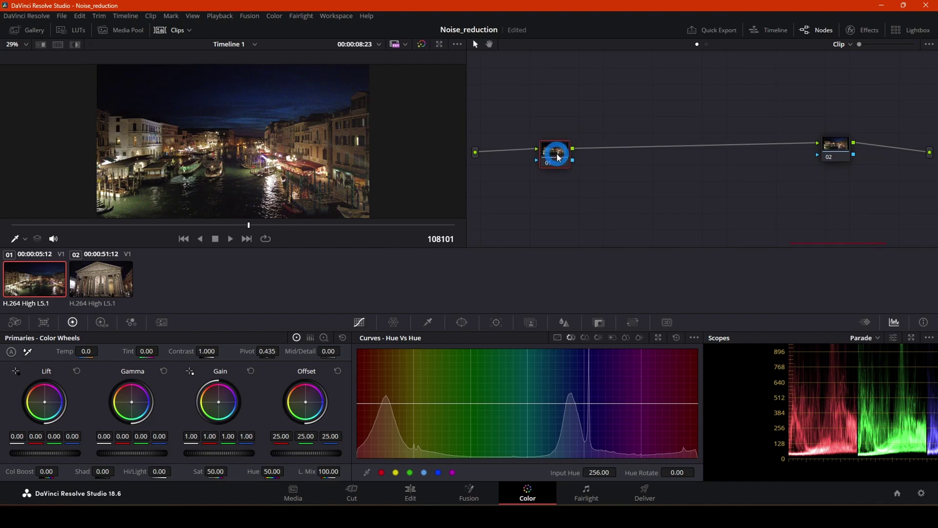
{"action": "left_click", "coordinate": [836, 144]}
{"action": "right_click", "coordinate": [838, 145]}
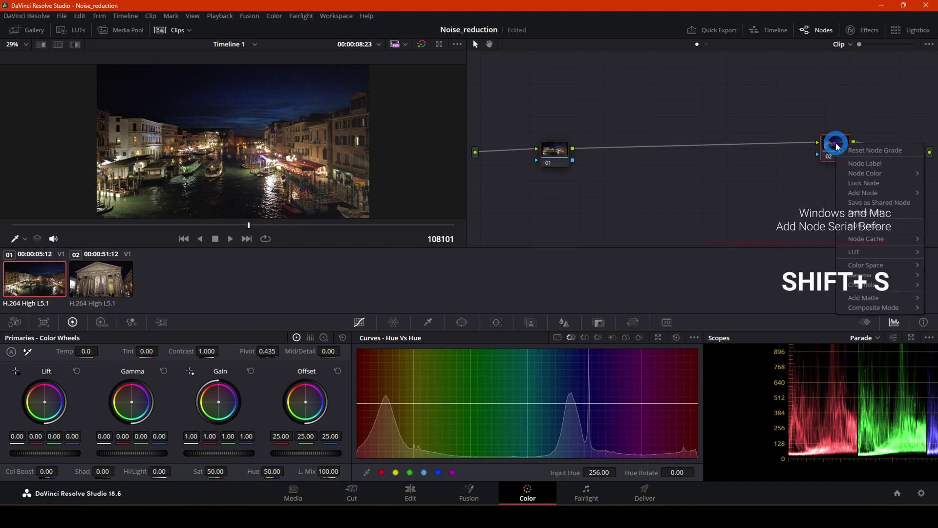
{"action": "mouse_move", "coordinate": [880, 193]}
{"action": "left_click_drag", "start_coordinate": [831, 142], "coordinate": [839, 144]}
{"action": "left_click_drag", "start_coordinate": [551, 153], "coordinate": [550, 150]}
{"action": "left_click_drag", "start_coordinate": [841, 149], "coordinate": [846, 146]}
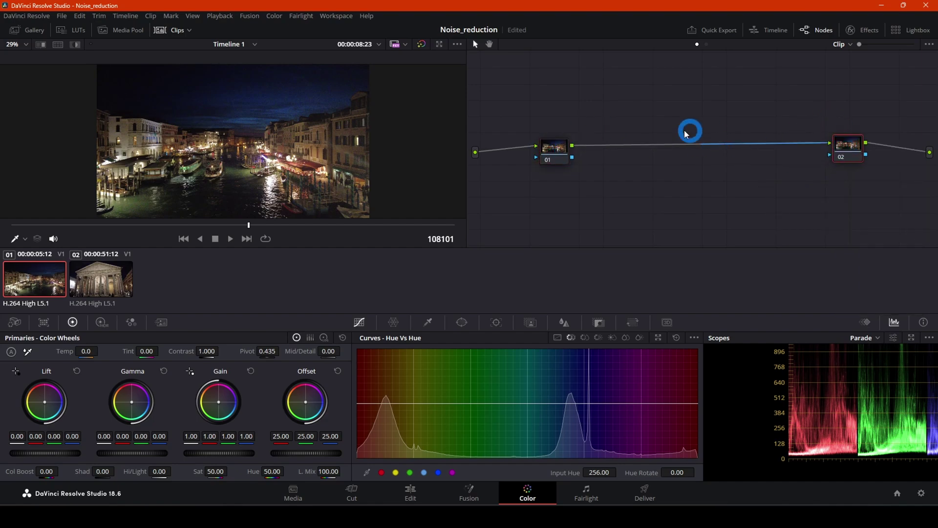
Select node 01 and display its Motion Effects controls.
{"action": "left_click", "coordinate": [550, 152]}
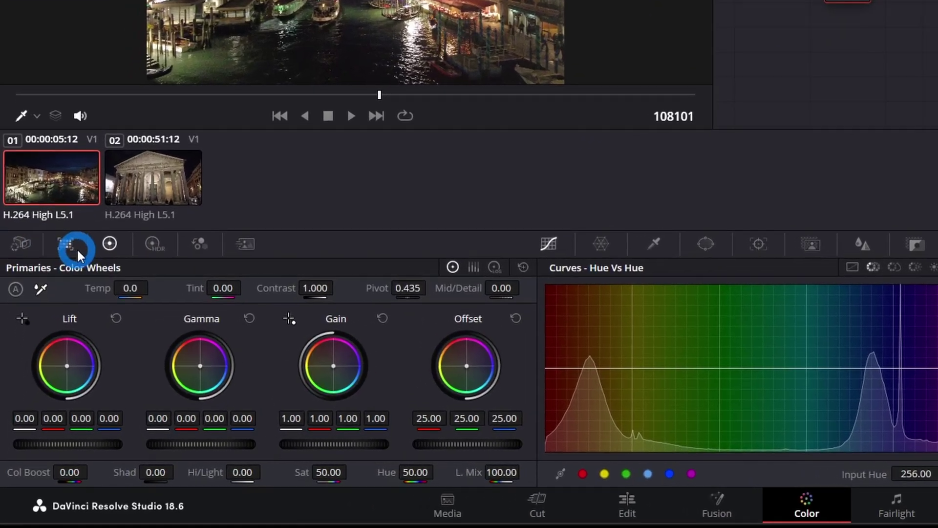
{"action": "left_click", "coordinate": [160, 322]}
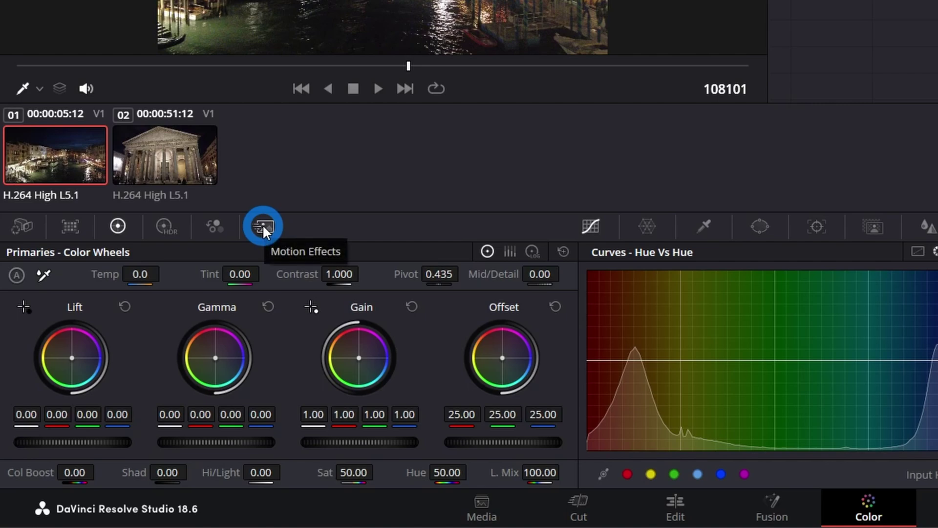
{"action": "left_click", "coordinate": [262, 224]}
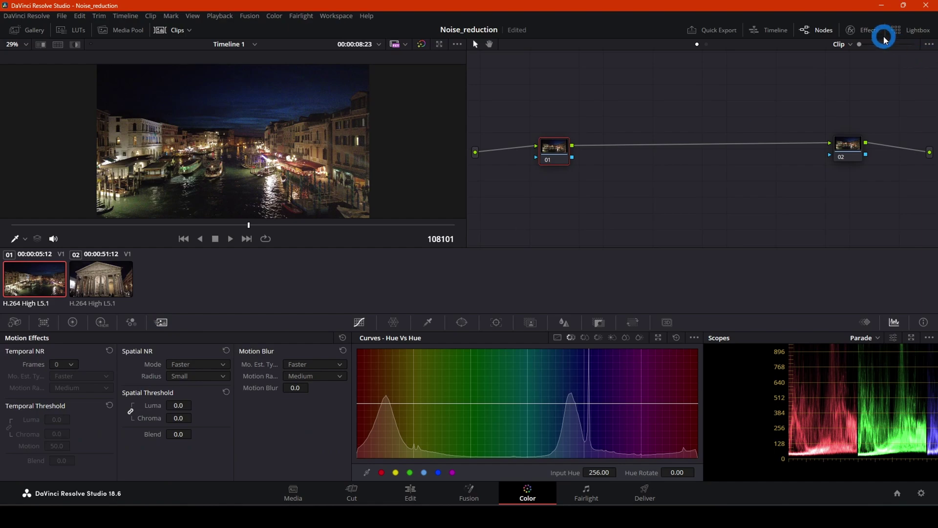
Try the Noise Reduction effect from the effects library on node 01, remove it, and hide the library again.
{"action": "left_click", "coordinate": [866, 29]}
{"action": "left_click_drag", "start_coordinate": [796, 104], "coordinate": [515, 149]}
{"action": "scroll", "coordinate": [834, 160], "scroll_direction": "down", "scroll_amount": 1}
{"action": "scroll", "coordinate": [870, 127], "scroll_direction": "up", "scroll_amount": 1}
{"action": "left_click", "coordinate": [905, 84]}
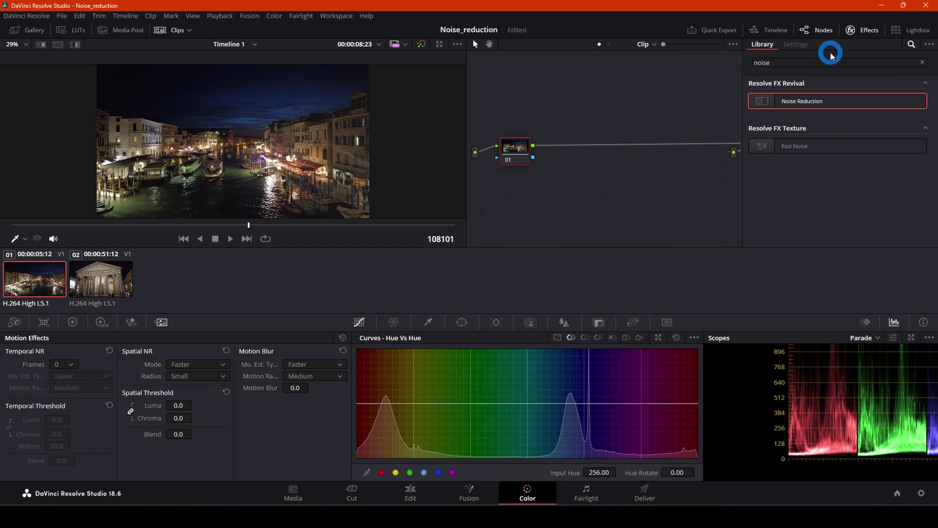
{"action": "left_click", "coordinate": [866, 30]}
{"action": "left_click", "coordinate": [823, 77]}
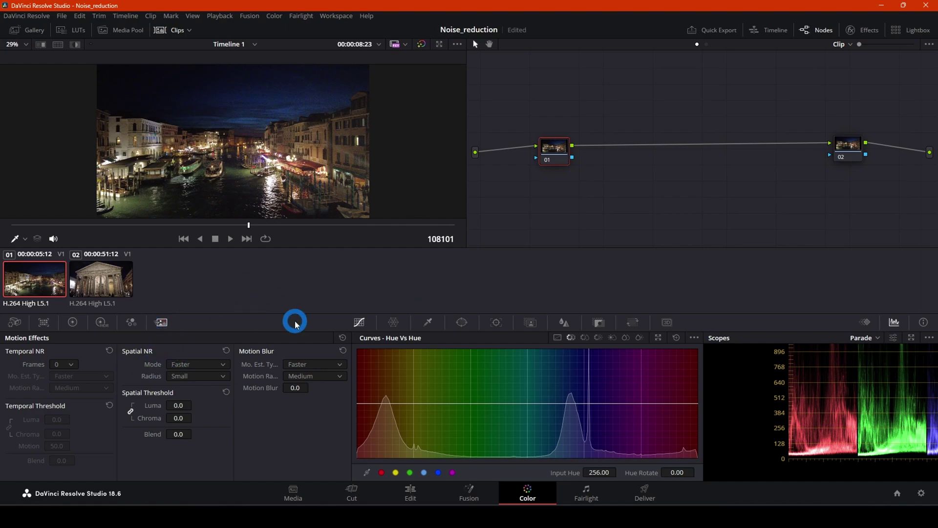
Hide the clip thumbnails and magnify the viewer to 163% on the sky and buildings to inspect the noise.
{"action": "left_click", "coordinate": [171, 30]}
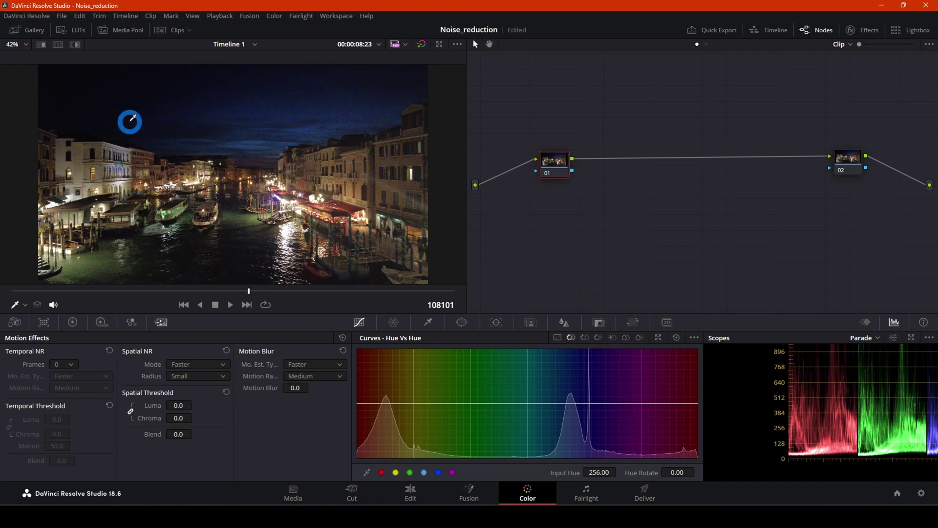
{"action": "scroll", "coordinate": [254, 176], "scroll_direction": "up", "scroll_amount": 5}
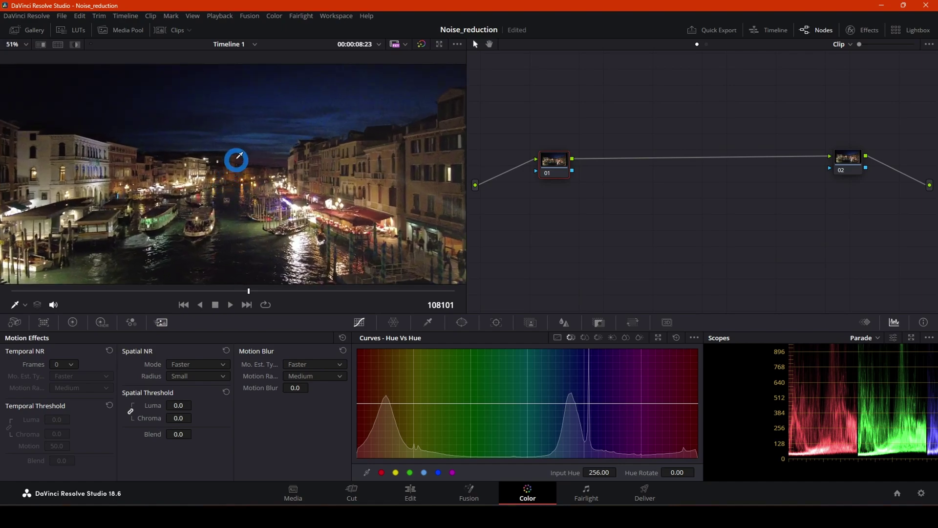
{"action": "scroll", "coordinate": [247, 159], "scroll_direction": "up", "scroll_amount": 2}
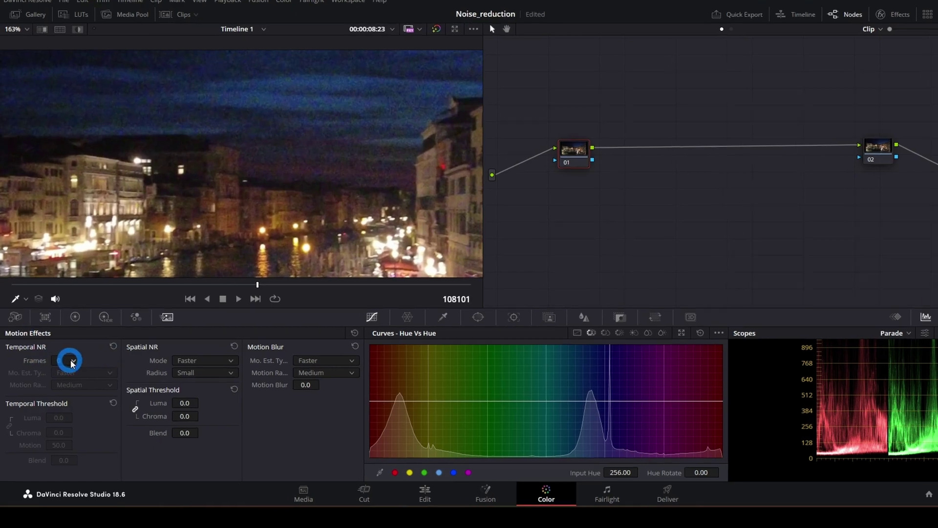
Set the Temporal NR frames to 5 for node 01.
{"action": "left_click", "coordinate": [71, 364]}
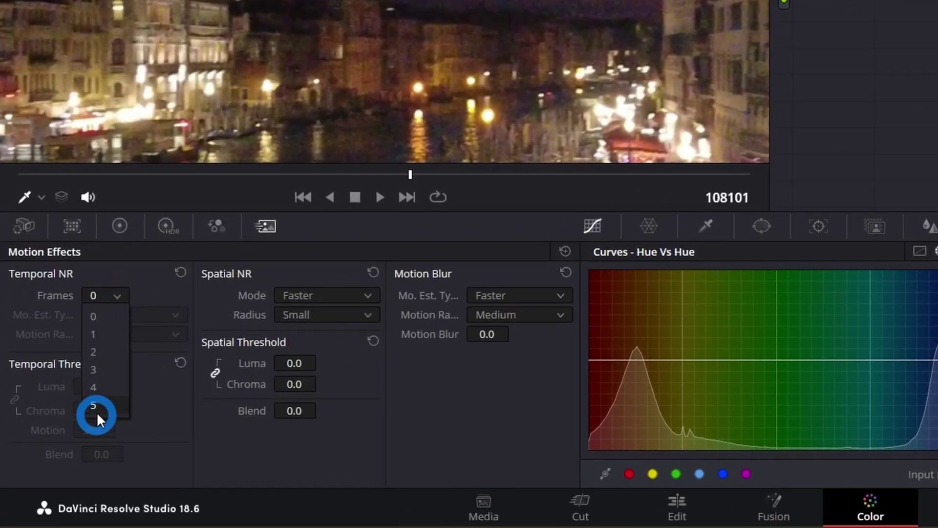
{"action": "left_click", "coordinate": [96, 410]}
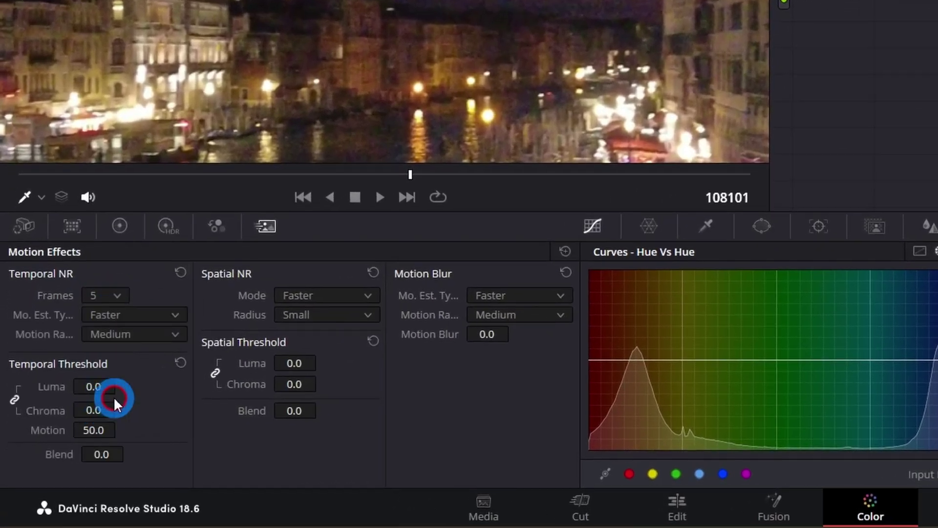
{"action": "left_click", "coordinate": [113, 298]}
{"action": "left_click", "coordinate": [132, 287]}
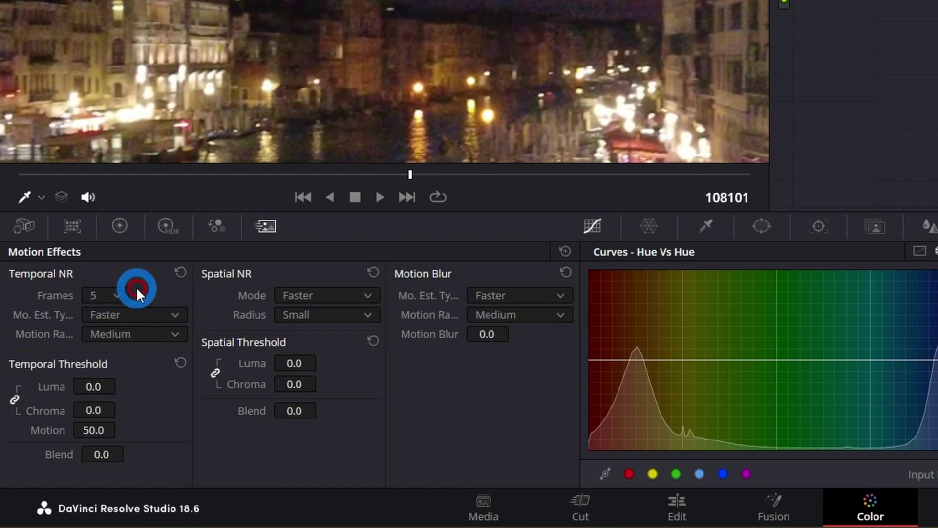
Set the Temporal NR motion estimation type to Better and raise the linked temporal Luma and Chroma thresholds to 31.6.
{"action": "left_click", "coordinate": [166, 319]}
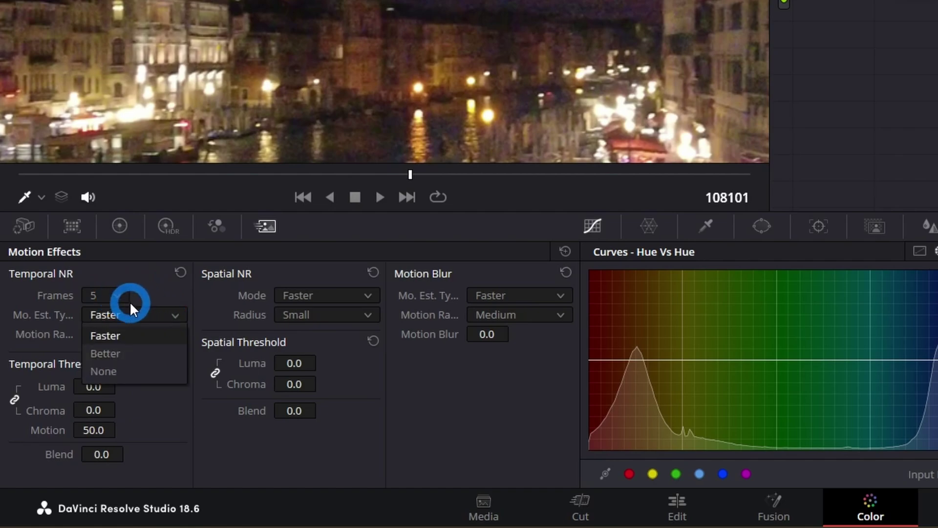
{"action": "left_click", "coordinate": [117, 353]}
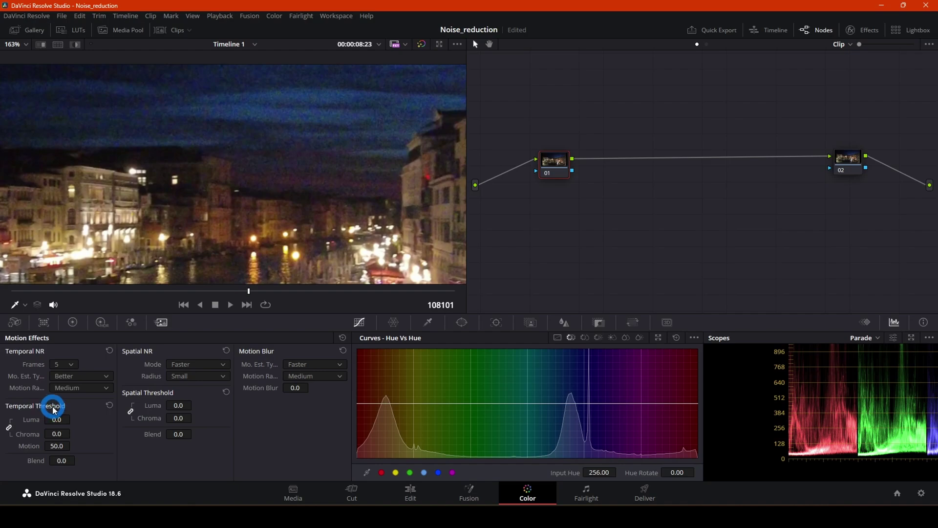
{"action": "scroll", "coordinate": [251, 184], "scroll_direction": "up", "scroll_amount": 5}
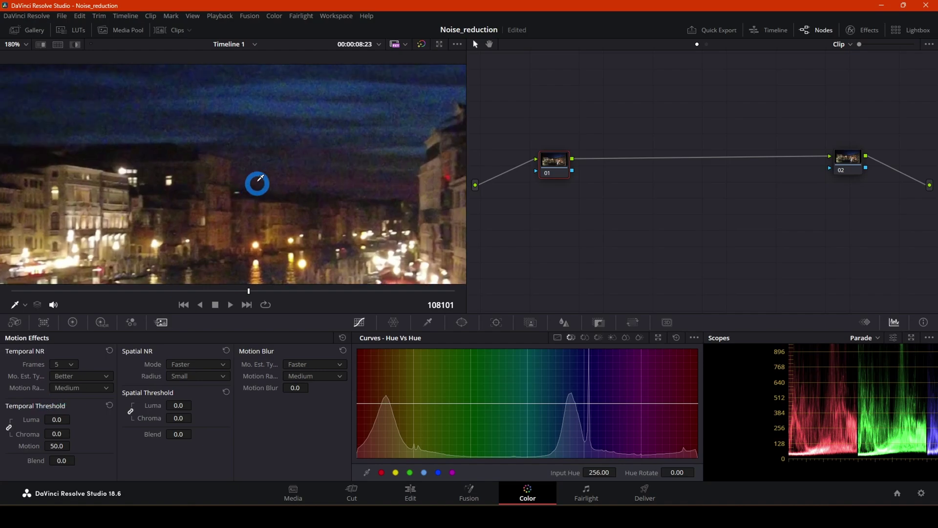
{"action": "scroll", "coordinate": [217, 132], "scroll_direction": "down", "scroll_amount": 2}
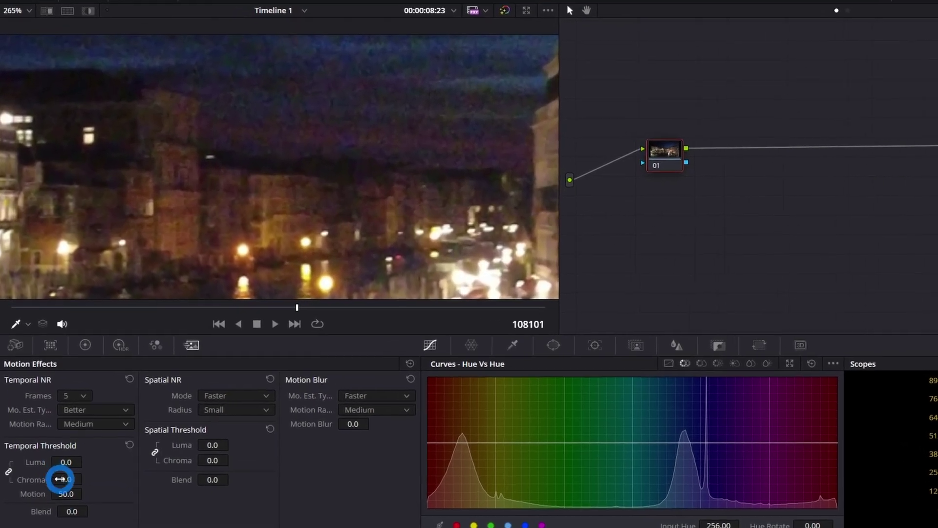
{"action": "left_click_drag", "start_coordinate": [49, 433], "coordinate": [55, 433]}
{"action": "mouse_move", "coordinate": [67, 487]}
{"action": "left_mouse_down"}
{"action": "mouse_move", "coordinate": [83, 488]}
{"action": "mouse_move", "coordinate": [63, 484]}
{"action": "left_mouse_up"}
{"action": "left_click", "coordinate": [59, 487]}
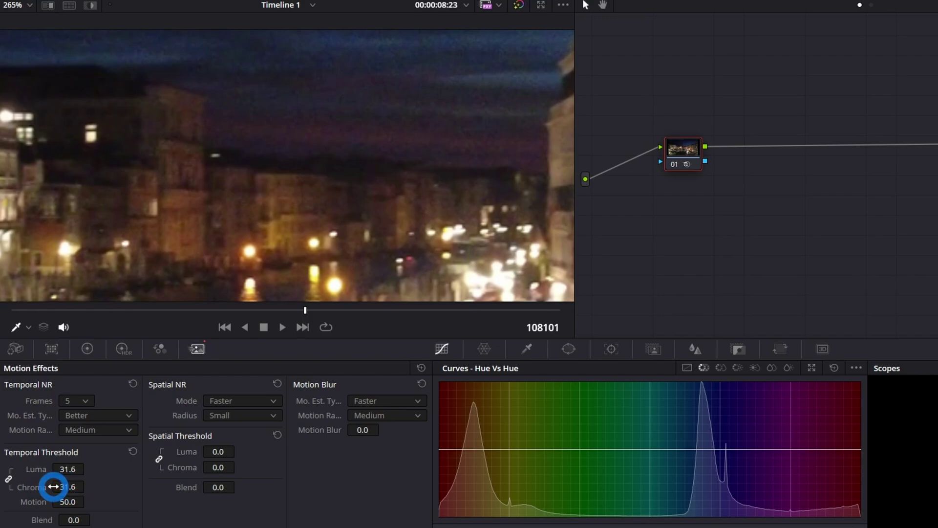
Lower the linked temporal Luma and Chroma thresholds to 26.4 while checking the magnified sky.
{"action": "scroll", "coordinate": [350, 95], "scroll_direction": "up", "scroll_amount": 4}
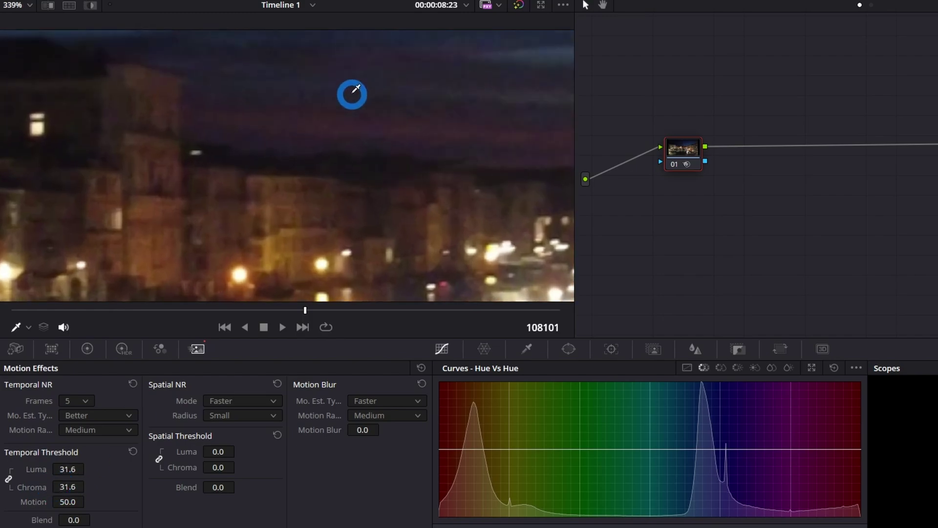
{"action": "scroll", "coordinate": [346, 217], "scroll_direction": "up", "scroll_amount": 1}
{"action": "left_click", "coordinate": [77, 463]}
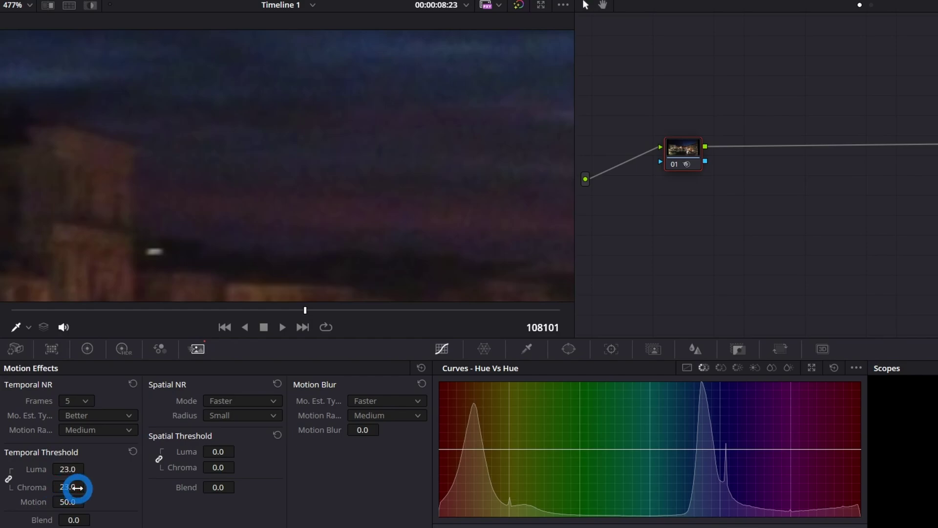
{"action": "left_click_drag", "start_coordinate": [67, 487], "coordinate": [78, 487]}
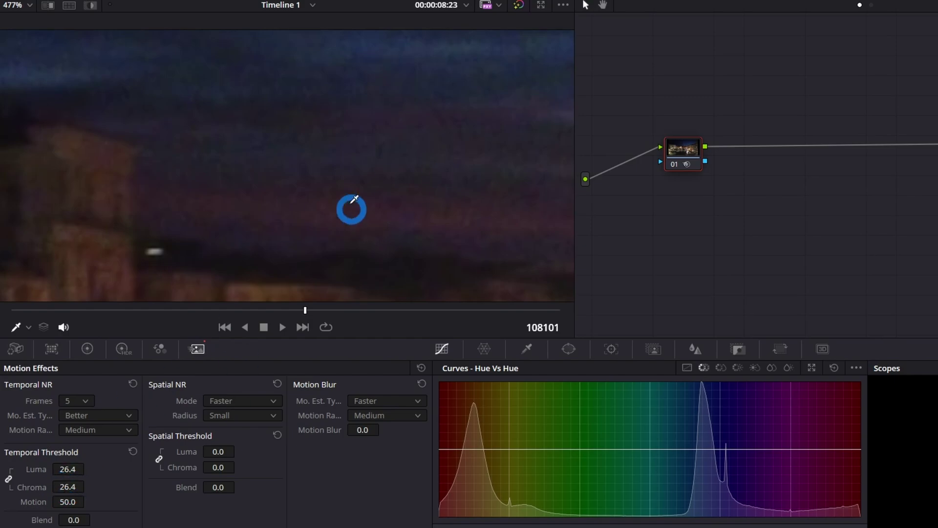
Examine the temporal noise reduction on the sky and the whole frame, comparing it with the bypassed grade.
{"action": "scroll", "coordinate": [463, 163], "scroll_direction": "down", "scroll_amount": 5}
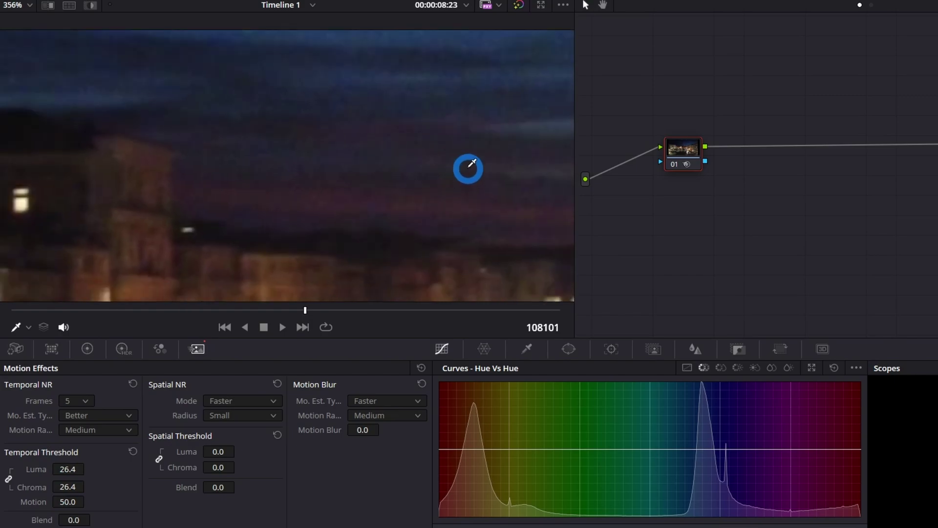
{"action": "scroll", "coordinate": [452, 168], "scroll_direction": "down", "scroll_amount": 2}
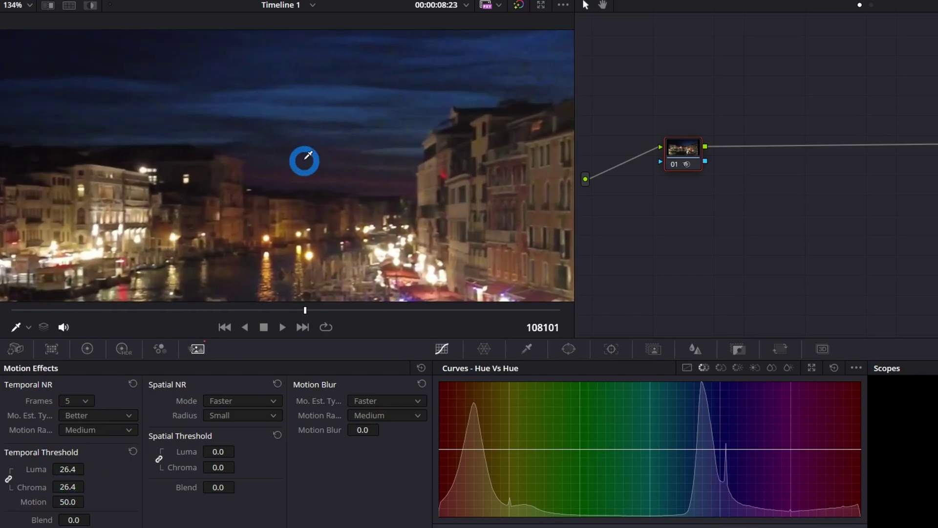
{"action": "scroll", "coordinate": [300, 166], "scroll_direction": "down", "scroll_amount": 2}
{"action": "scroll", "coordinate": [296, 176], "scroll_direction": "up", "scroll_amount": 2}
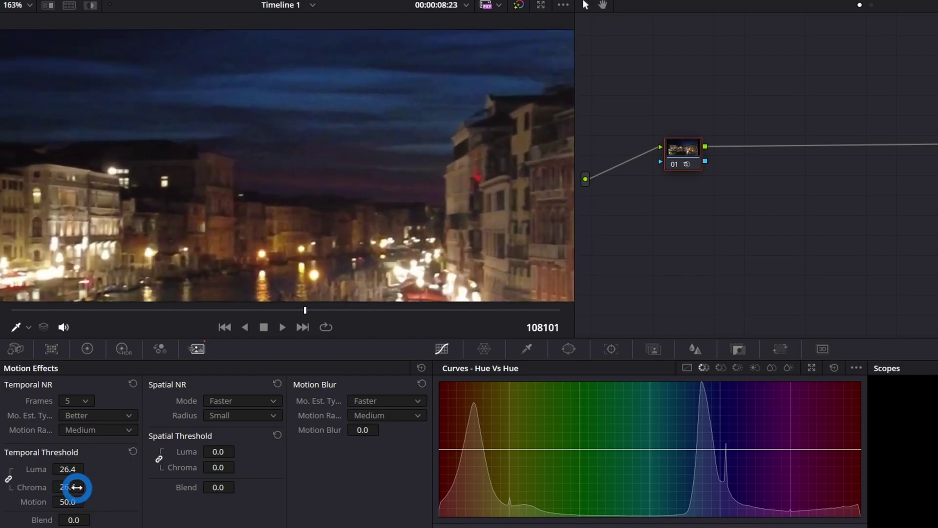
{"action": "scroll", "coordinate": [342, 222], "scroll_direction": "down", "scroll_amount": 3}
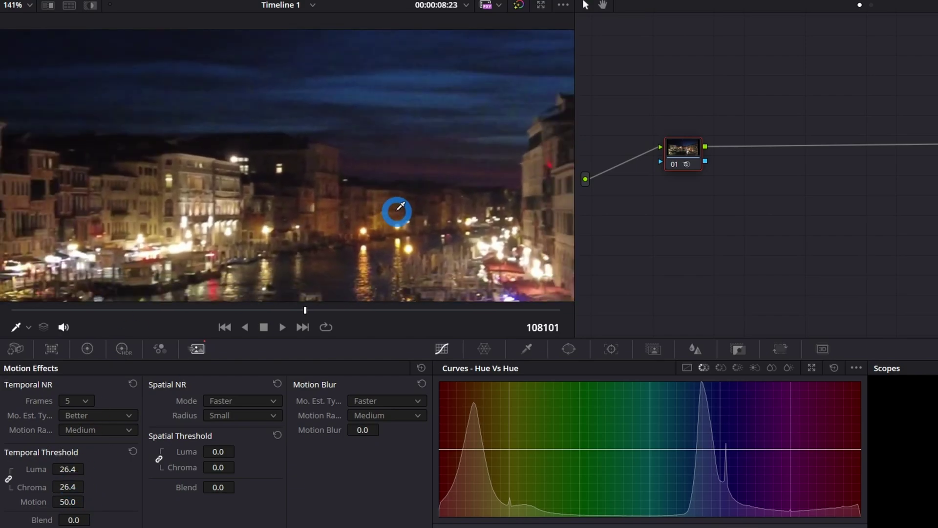
{"action": "scroll", "coordinate": [473, 209], "scroll_direction": "down", "scroll_amount": 3}
{"action": "left_click", "coordinate": [518, 8]}
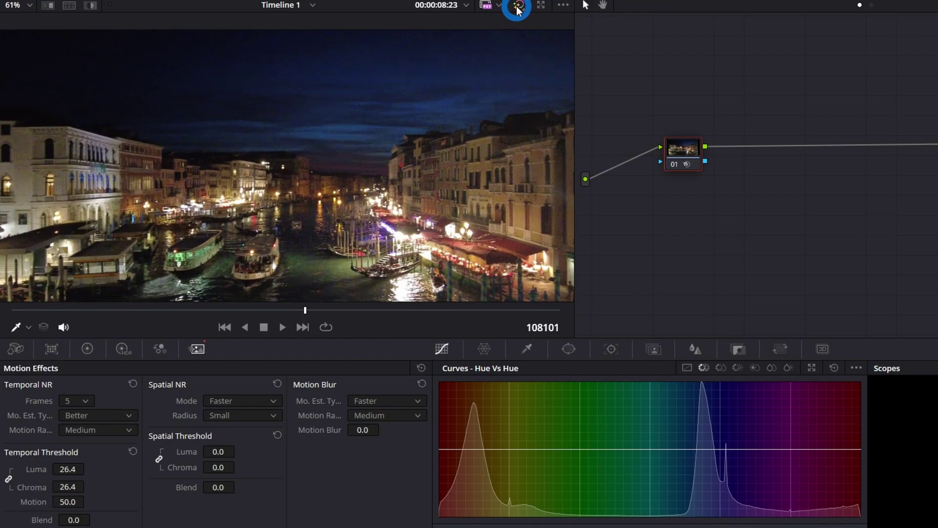
Unlink the Spatial Threshold Luma and Chroma on node 01 and raise Chroma alone to 54.0.
{"action": "scroll", "coordinate": [404, 156], "scroll_direction": "up", "scroll_amount": 2}
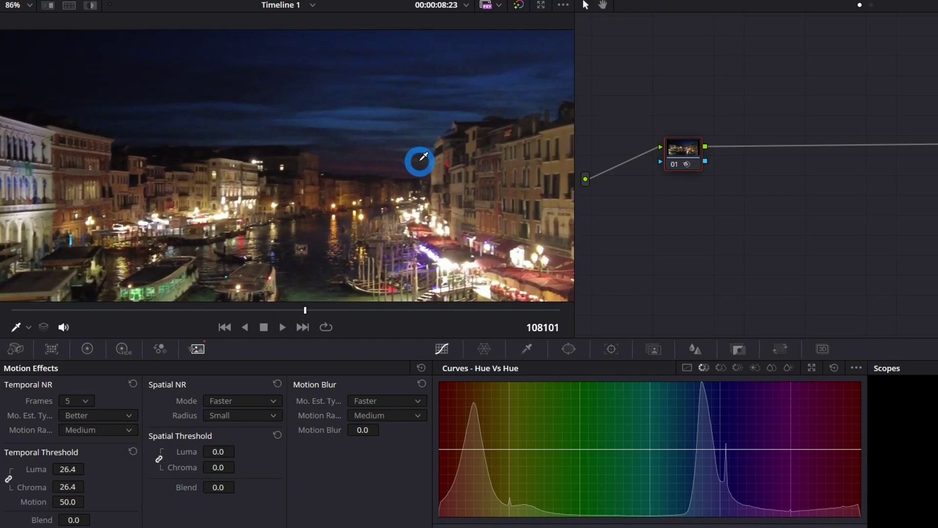
{"action": "scroll", "coordinate": [384, 207], "scroll_direction": "up", "scroll_amount": 6}
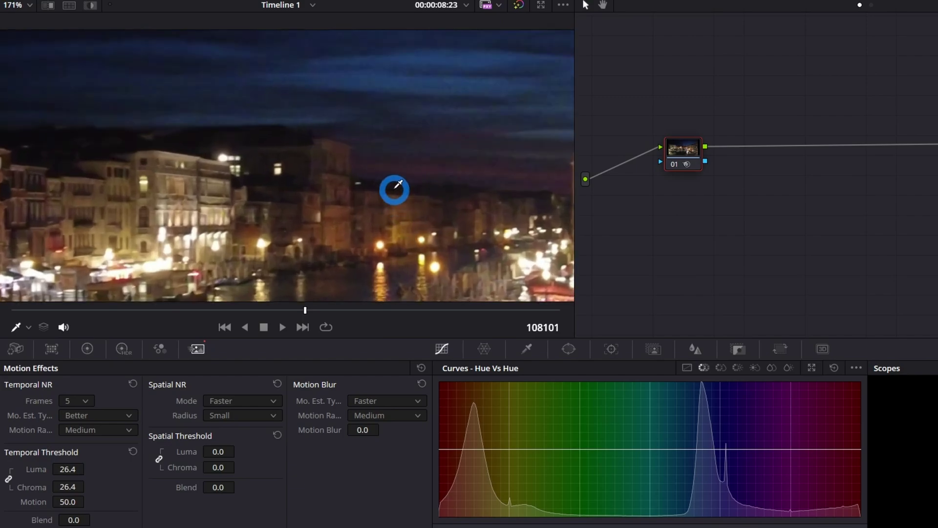
{"action": "scroll", "coordinate": [321, 222], "scroll_direction": "up", "scroll_amount": 4}
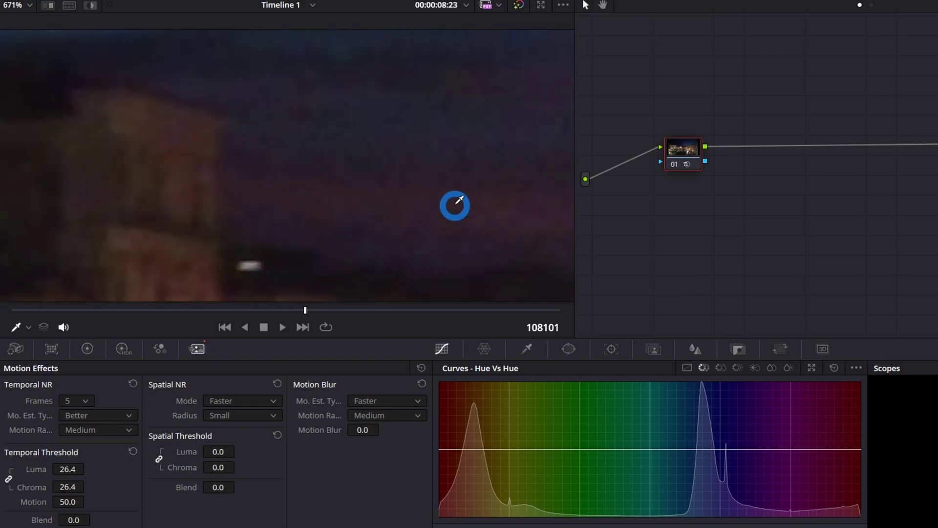
{"action": "scroll", "coordinate": [375, 178], "scroll_direction": "up", "scroll_amount": 1}
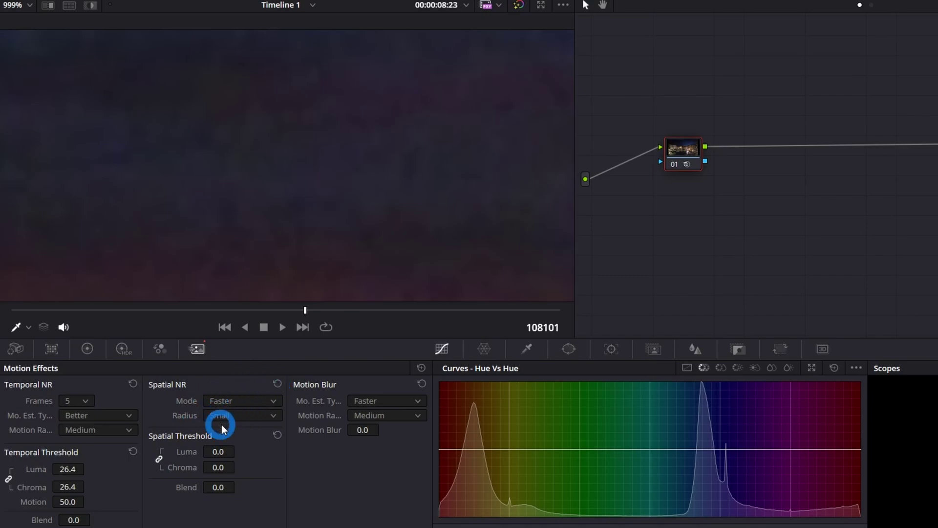
{"action": "left_click", "coordinate": [160, 459]}
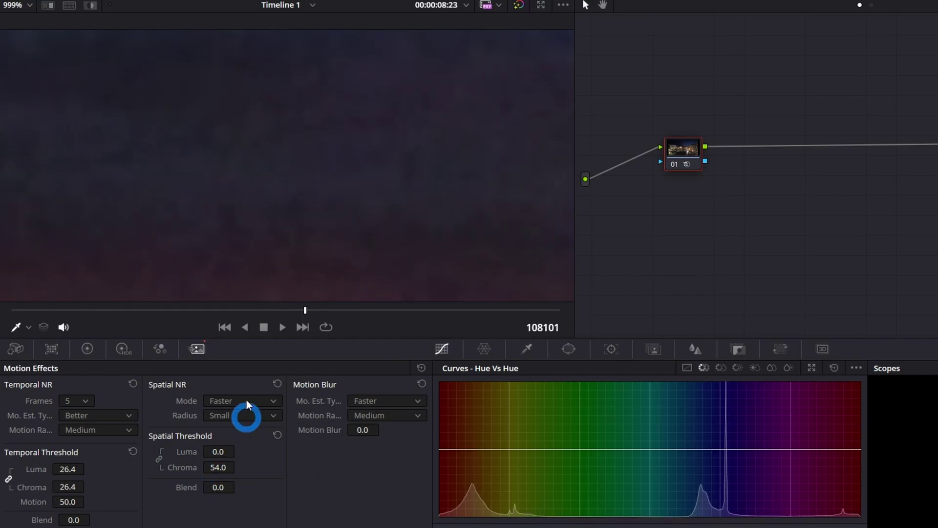
Try stronger and weaker spatial Chroma thresholds on the magnified sky and settle on 44.0.
{"action": "scroll", "coordinate": [281, 205], "scroll_direction": "down", "scroll_amount": 4}
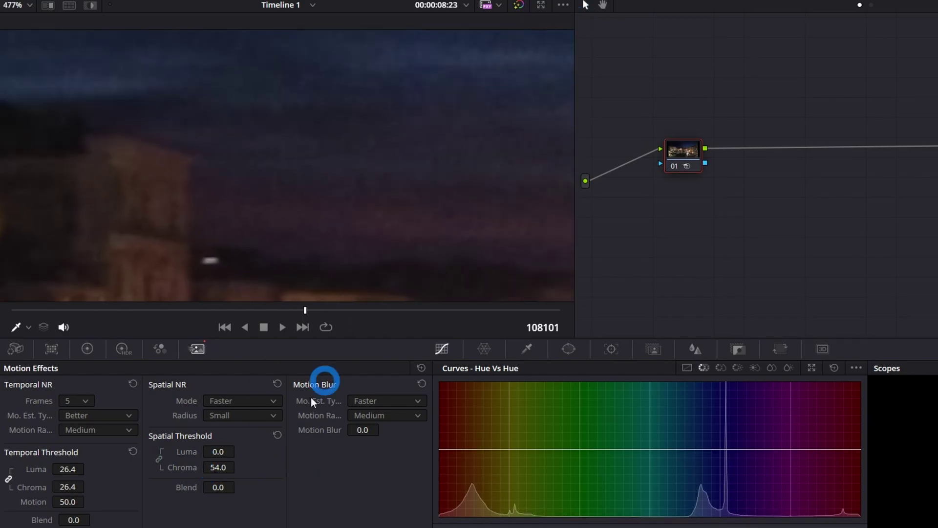
{"action": "left_click_drag", "start_coordinate": [194, 470], "coordinate": [344, 463]}
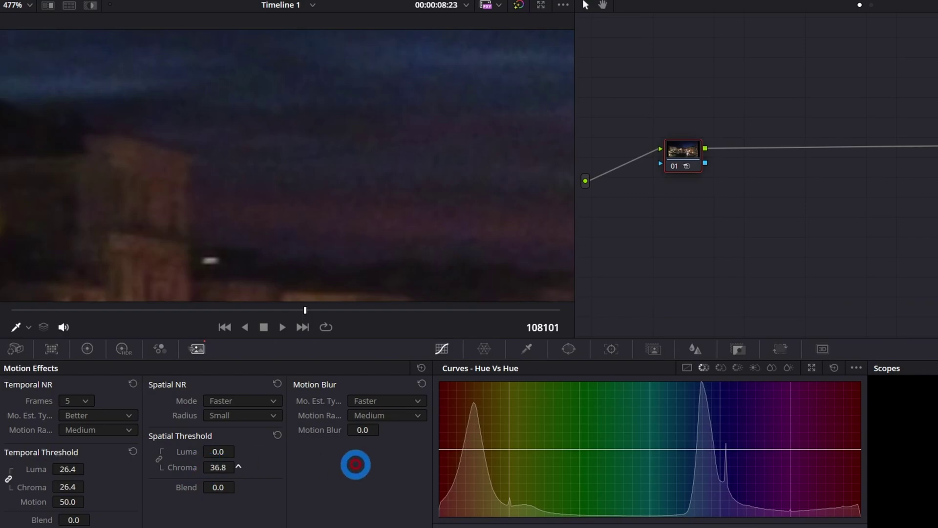
{"action": "scroll", "coordinate": [331, 239], "scroll_direction": "up", "scroll_amount": 5}
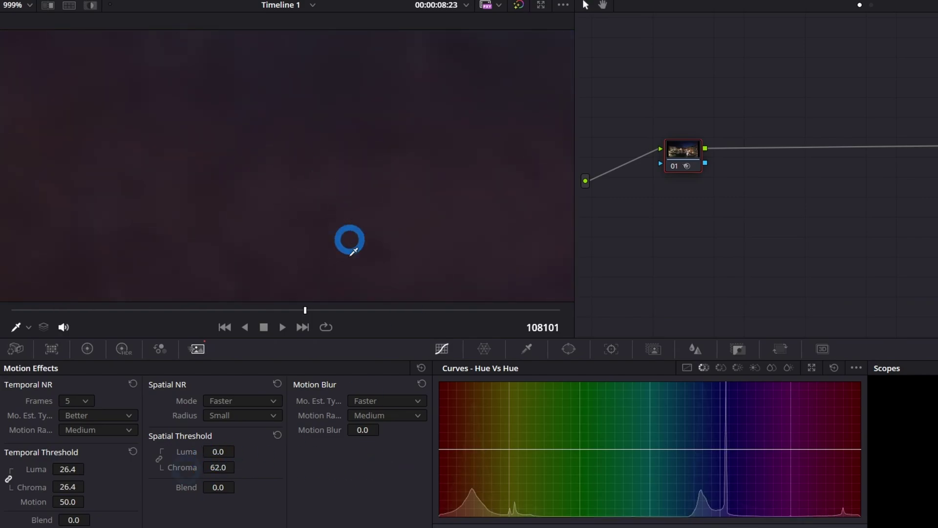
{"action": "mouse_move", "coordinate": [185, 467]}
{"action": "left_mouse_down"}
{"action": "mouse_move", "coordinate": [163, 466]}
{"action": "mouse_move", "coordinate": [224, 474]}
{"action": "mouse_move", "coordinate": [184, 466]}
{"action": "mouse_move", "coordinate": [220, 470]}
{"action": "mouse_move", "coordinate": [209, 456]}
{"action": "mouse_move", "coordinate": [186, 465]}
{"action": "mouse_move", "coordinate": [193, 469]}
{"action": "mouse_move", "coordinate": [174, 464]}
{"action": "mouse_move", "coordinate": [210, 467]}
{"action": "mouse_move", "coordinate": [176, 461]}
{"action": "mouse_move", "coordinate": [207, 465]}
{"action": "mouse_move", "coordinate": [182, 469]}
{"action": "mouse_move", "coordinate": [197, 463]}
{"action": "left_mouse_up"}
Compare the sky and the full frame with the grade bypassed and active to judge the combined noise reduction.
{"action": "scroll", "coordinate": [342, 216], "scroll_direction": "down", "scroll_amount": 5}
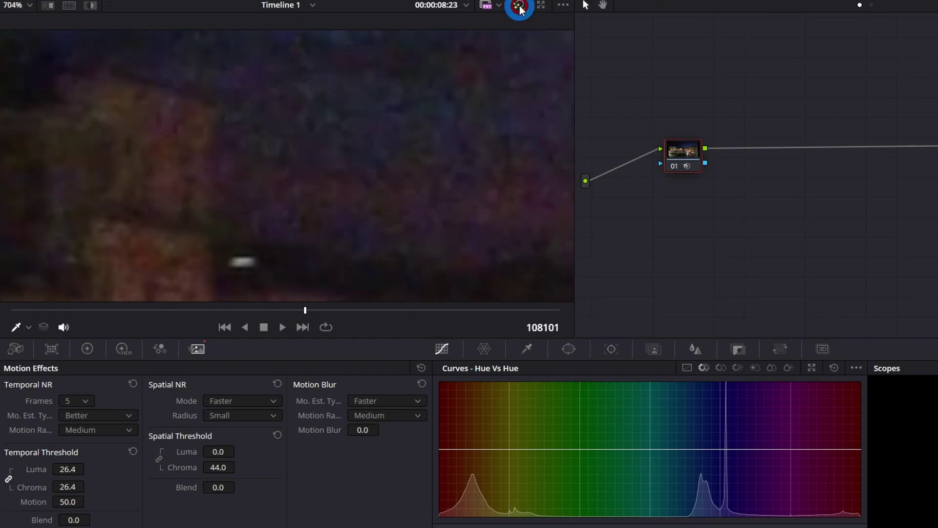
{"action": "left_click", "coordinate": [519, 7]}
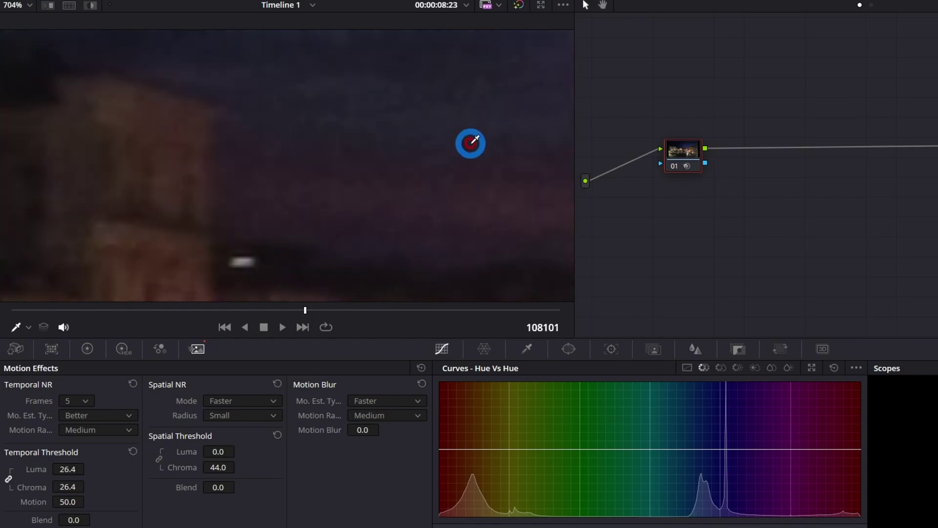
{"action": "scroll", "coordinate": [477, 167], "scroll_direction": "down", "scroll_amount": 8}
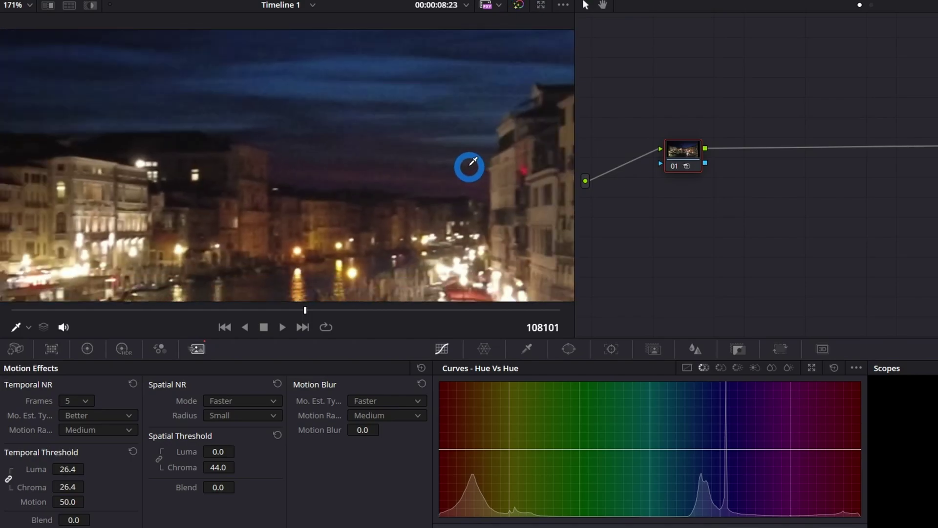
{"action": "scroll", "coordinate": [470, 167], "scroll_direction": "down", "scroll_amount": 5}
{"action": "left_click", "coordinate": [517, 9]}
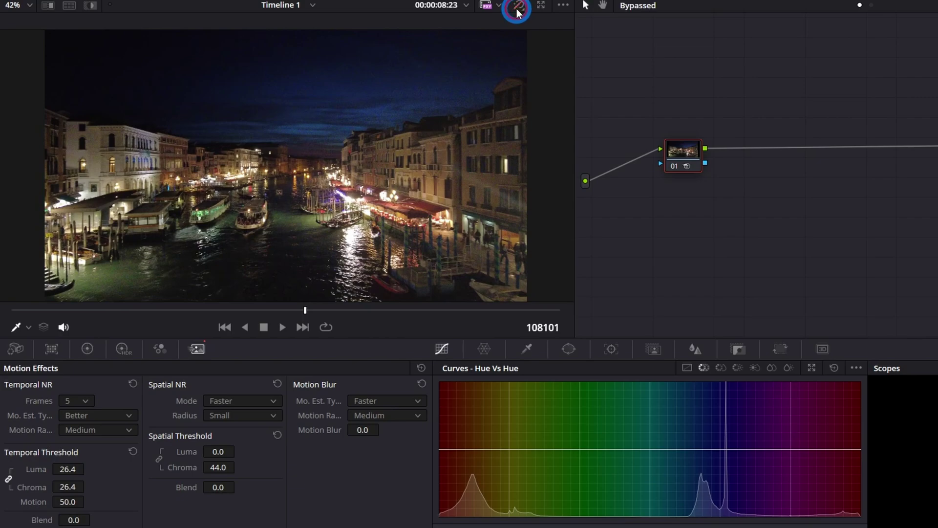
{"action": "scroll", "coordinate": [411, 127], "scroll_direction": "up", "scroll_amount": 3}
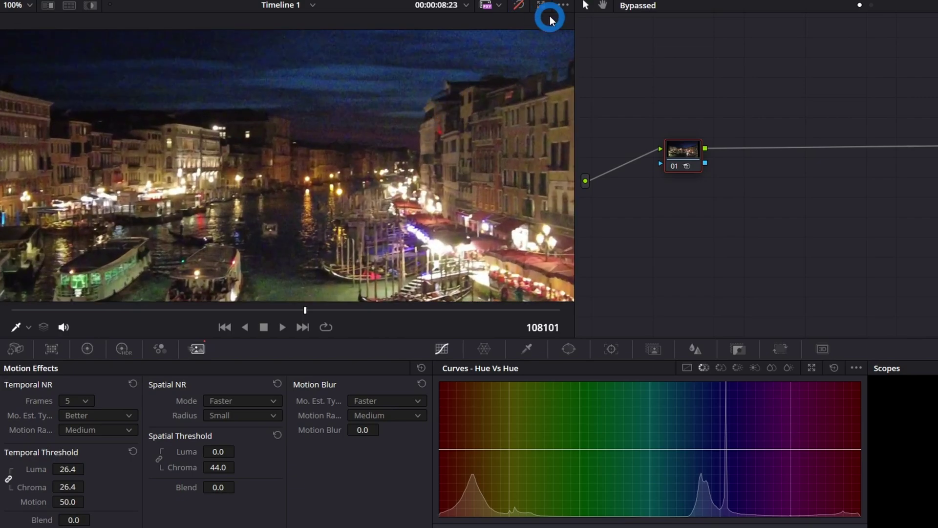
{"action": "left_click", "coordinate": [522, 8]}
Examine the boats and building facades at several magnifications, comparing the facades with the grade bypassed and active.
{"action": "left_click_drag", "start_coordinate": [257, 174], "coordinate": [494, 122]}
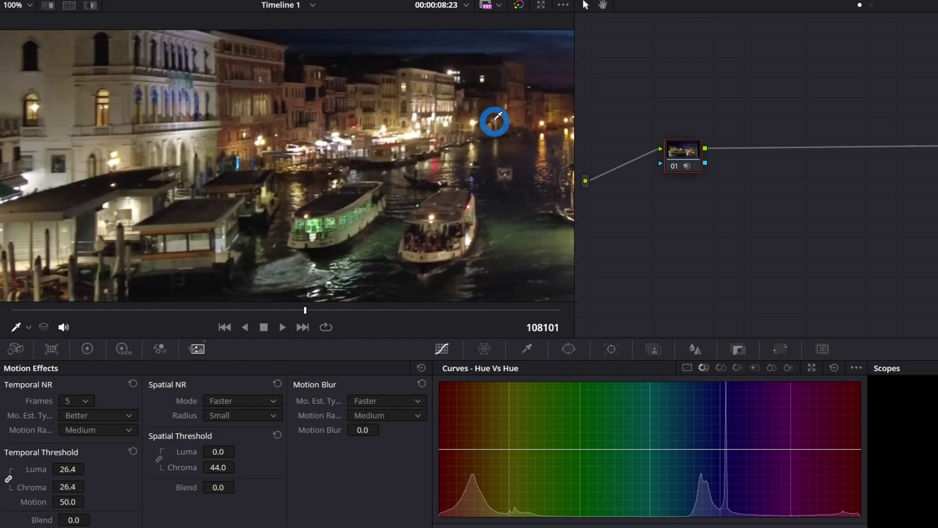
{"action": "scroll", "coordinate": [494, 117], "scroll_direction": "down", "scroll_amount": 2}
{"action": "scroll", "coordinate": [446, 190], "scroll_direction": "down", "scroll_amount": 1}
{"action": "left_click_drag", "start_coordinate": [446, 190], "coordinate": [402, 157]}
{"action": "scroll", "coordinate": [318, 111], "scroll_direction": "up", "scroll_amount": 5}
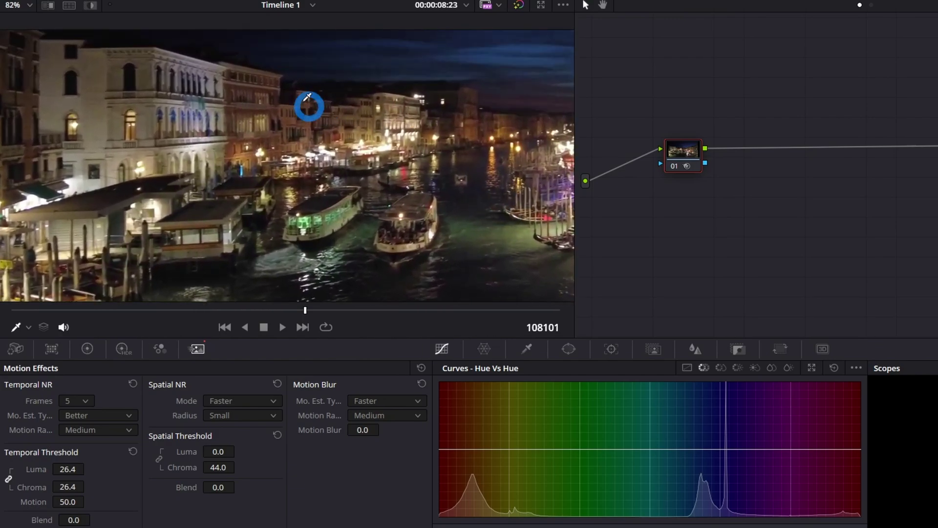
{"action": "left_click_drag", "start_coordinate": [258, 121], "coordinate": [391, 182]}
{"action": "scroll", "coordinate": [410, 141], "scroll_direction": "up", "scroll_amount": 2}
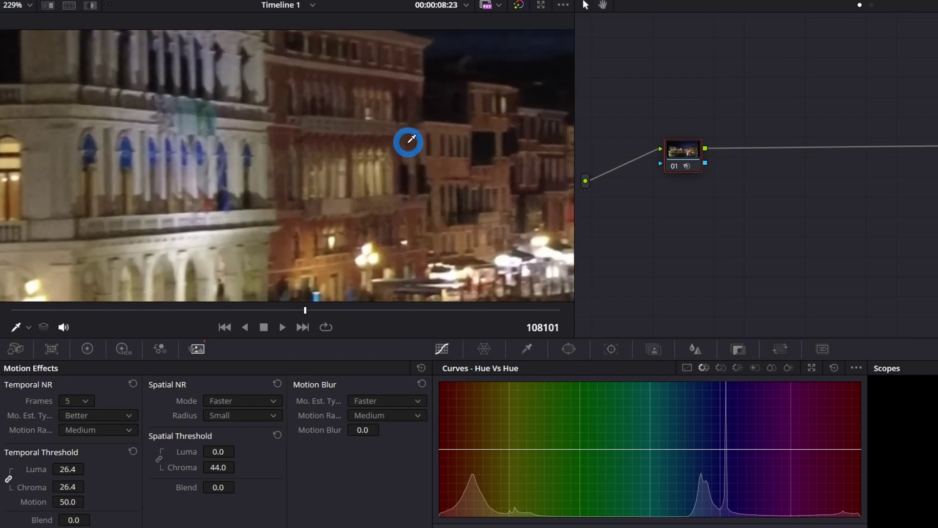
{"action": "left_click_drag", "start_coordinate": [411, 140], "coordinate": [435, 151]}
{"action": "left_click", "coordinate": [520, 7]}
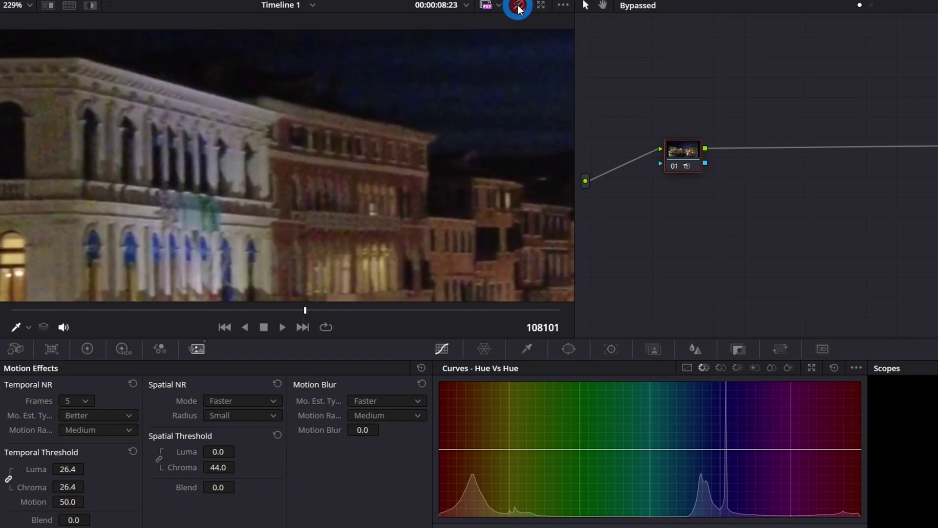
{"action": "scroll", "coordinate": [504, 186], "scroll_direction": "down", "scroll_amount": 3}
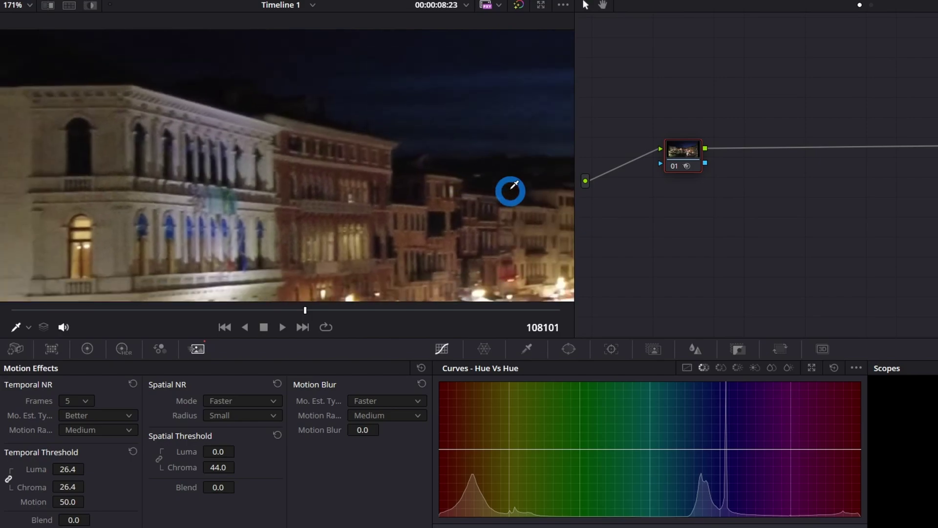
{"action": "scroll", "coordinate": [445, 116], "scroll_direction": "down", "scroll_amount": 4}
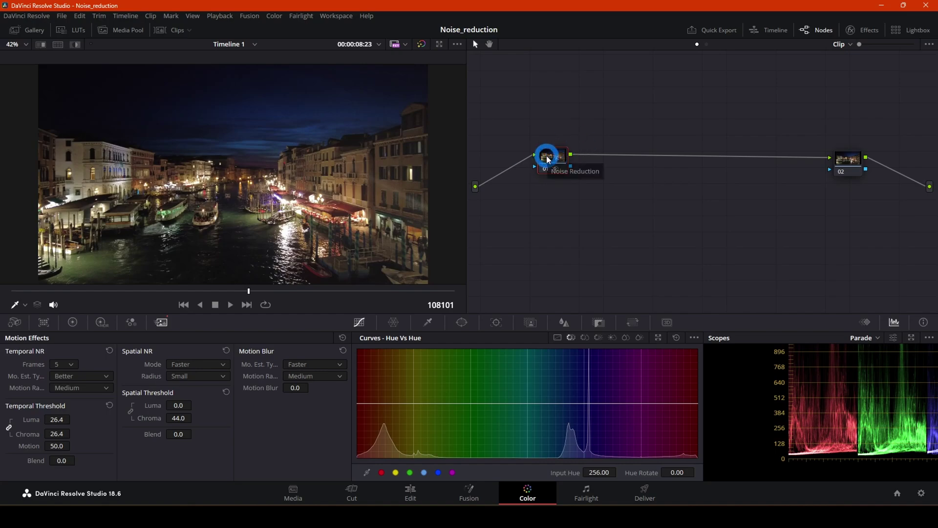
Add a serial node directly after node 01 and move it slightly away from node 01.
{"action": "key", "text": "alt+s"}
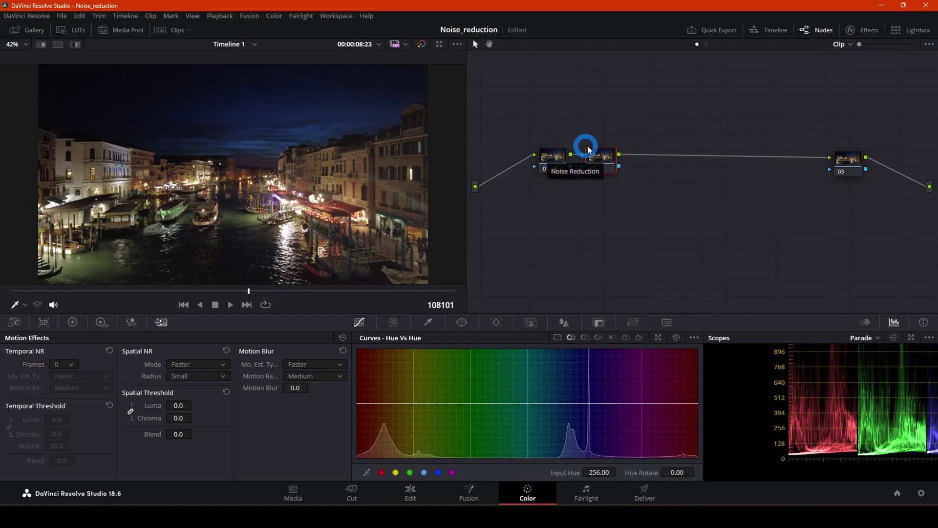
{"action": "left_click", "coordinate": [553, 157]}
{"action": "right_click", "coordinate": [554, 157]}
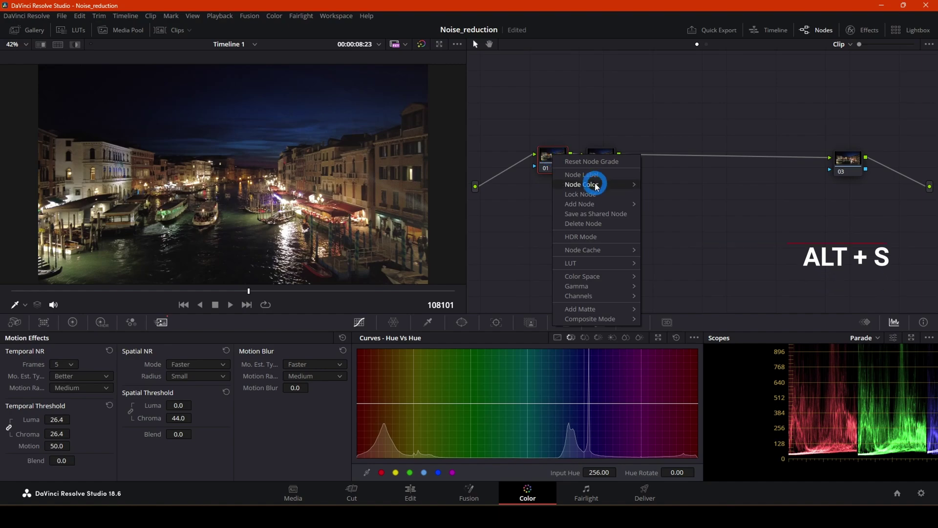
{"action": "left_click", "coordinate": [691, 157]}
{"action": "left_click_drag", "start_coordinate": [609, 161], "coordinate": [629, 157]}
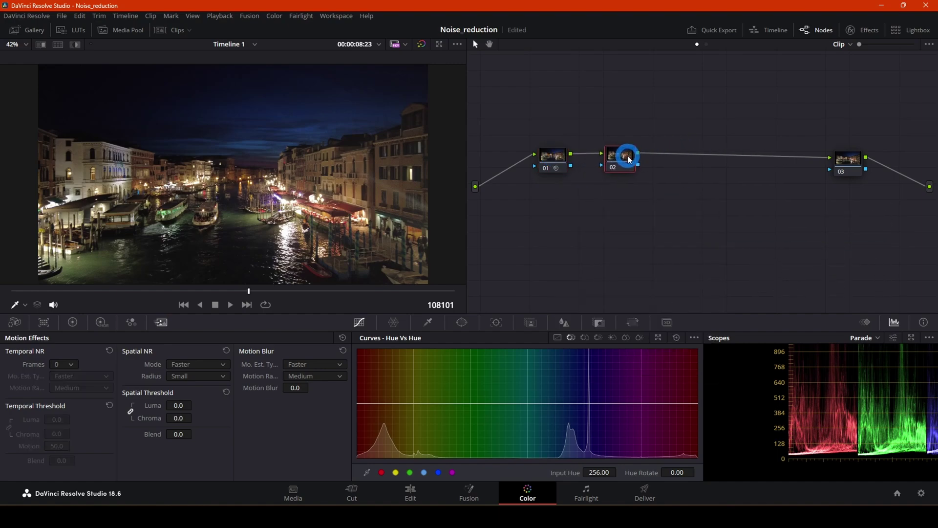
Label node 01 "Noise Reduction".
{"action": "left_click", "coordinate": [553, 156]}
{"action": "right_click", "coordinate": [554, 156]}
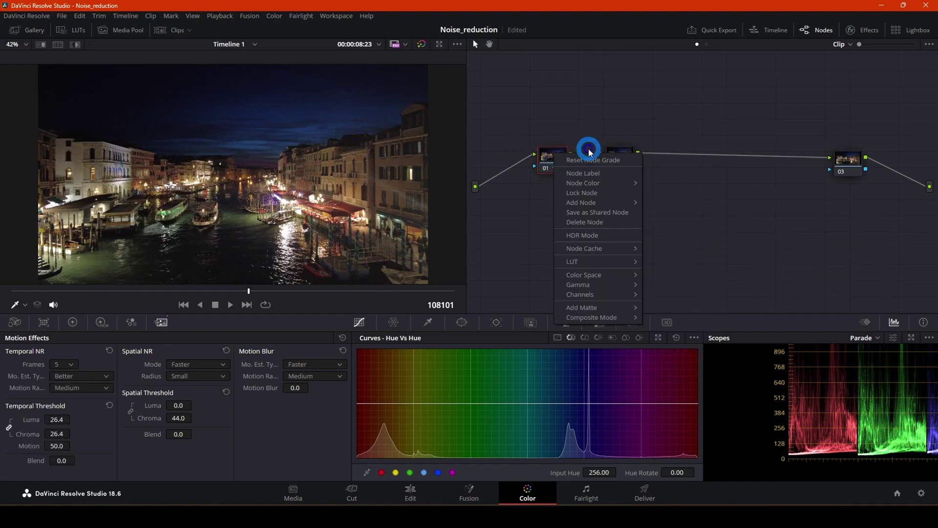
{"action": "left_click", "coordinate": [602, 173]}
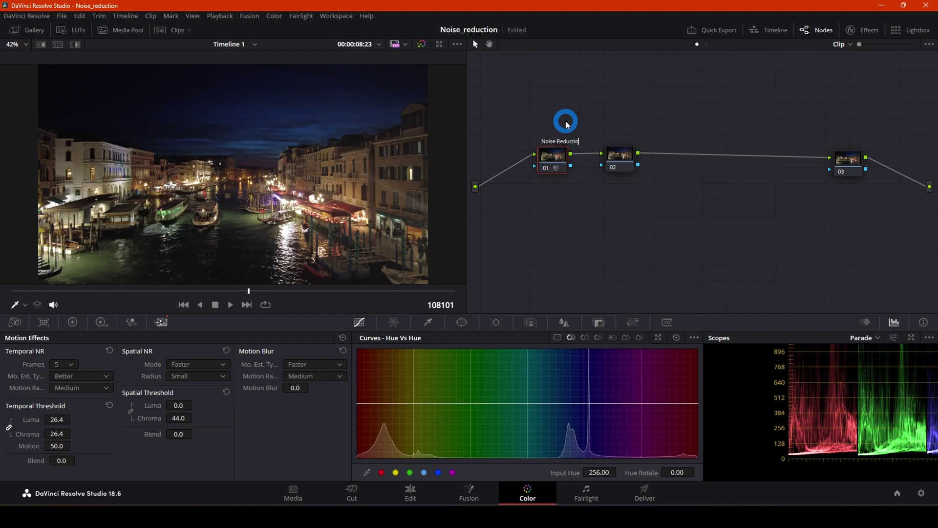
Label node 02 "Sharpen".
{"action": "left_click", "coordinate": [620, 147]}
{"action": "right_click", "coordinate": [620, 151]}
{"action": "left_click", "coordinate": [620, 155]}
{"action": "right_click", "coordinate": [619, 153]}
{"action": "left_click", "coordinate": [687, 175]}
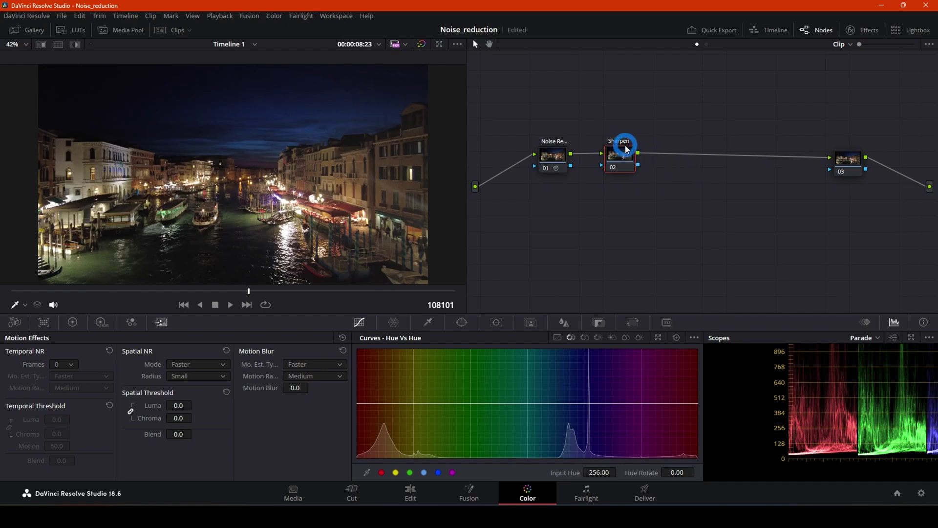
Compare the magnified sky and distant buildings with the grade bypassed and active to judge the softening from noise reduction.
{"action": "left_click", "coordinate": [552, 152]}
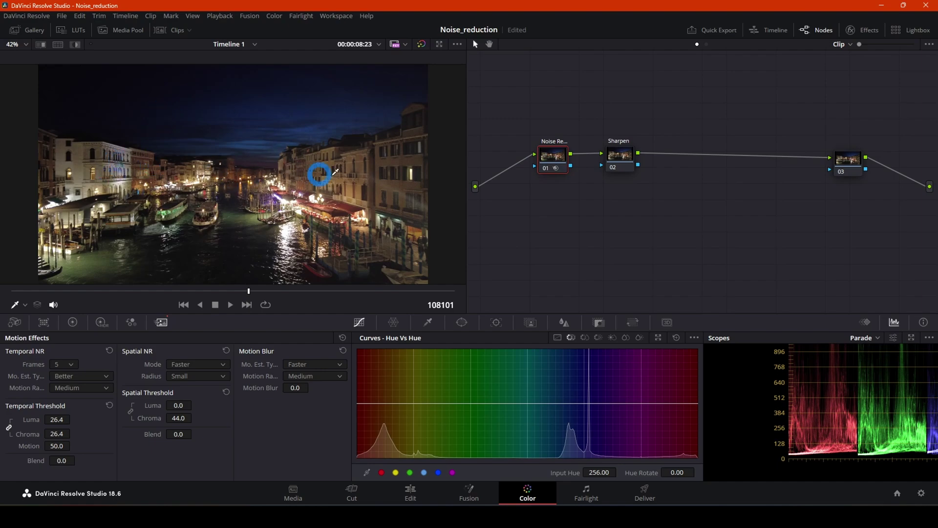
{"action": "left_click", "coordinate": [619, 155]}
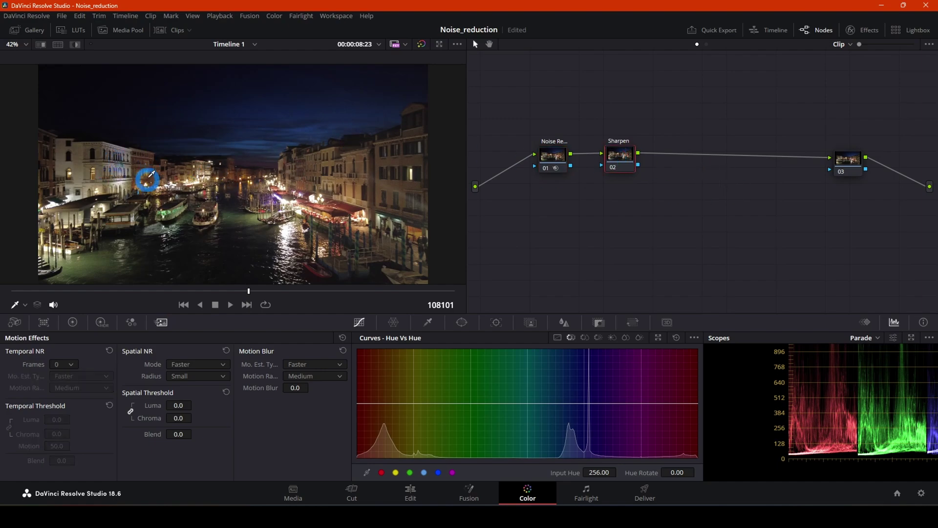
{"action": "left_click", "coordinate": [552, 154]}
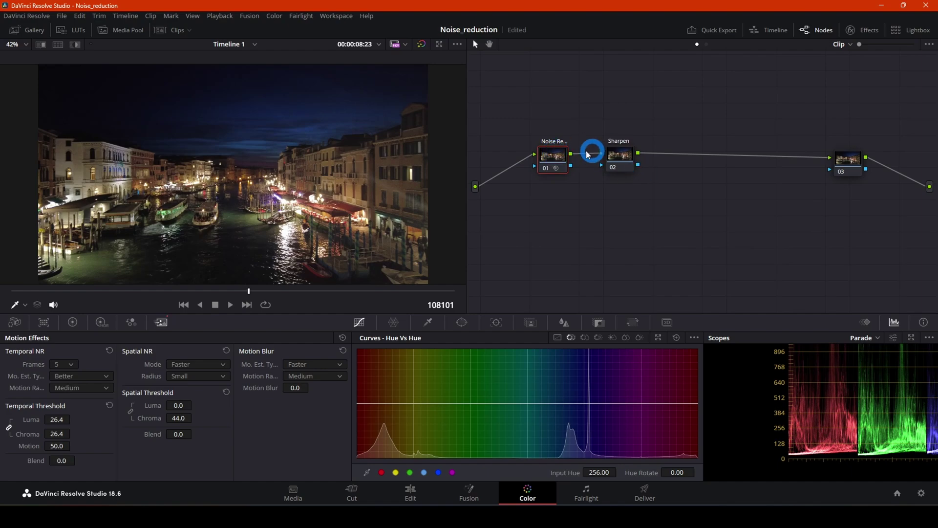
{"action": "left_click", "coordinate": [421, 44]}
{"action": "scroll", "coordinate": [314, 182], "scroll_direction": "up", "scroll_amount": 6}
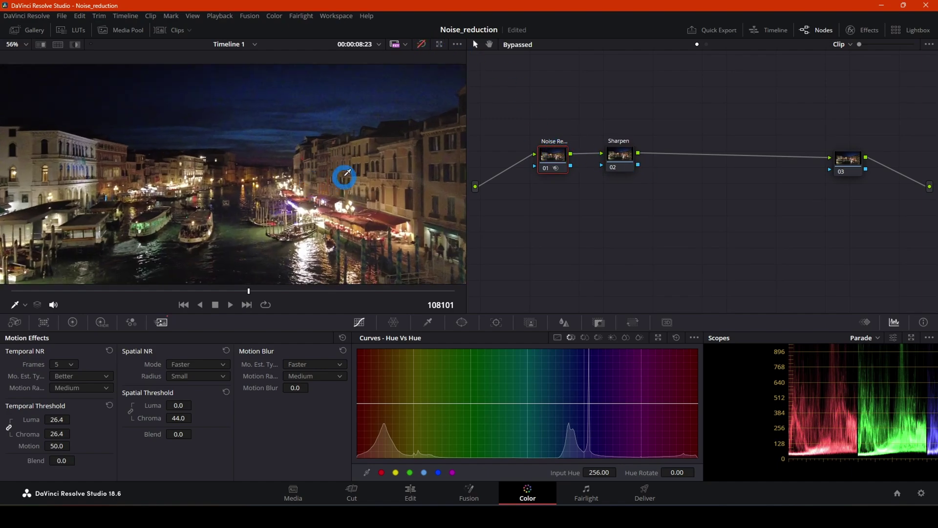
{"action": "scroll", "coordinate": [396, 137], "scroll_direction": "up", "scroll_amount": 3}
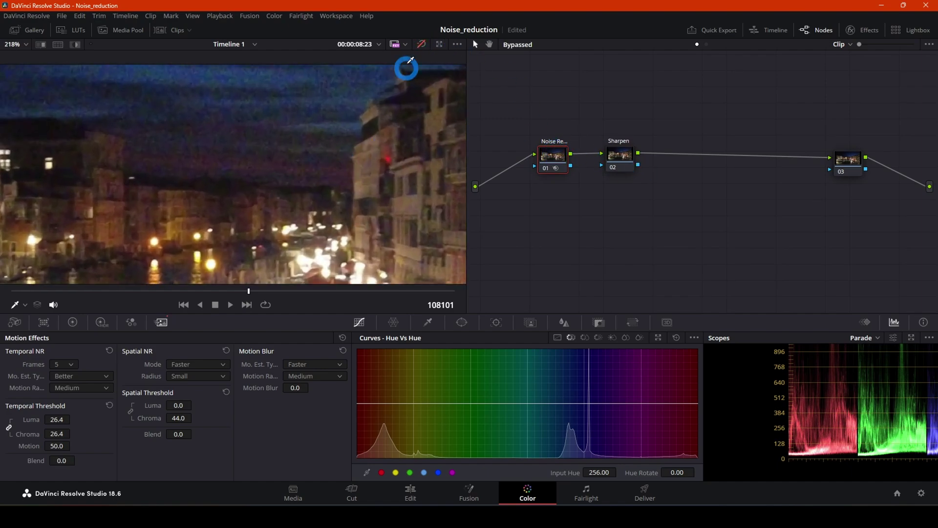
{"action": "left_click", "coordinate": [422, 44]}
{"action": "left_click", "coordinate": [421, 45]}
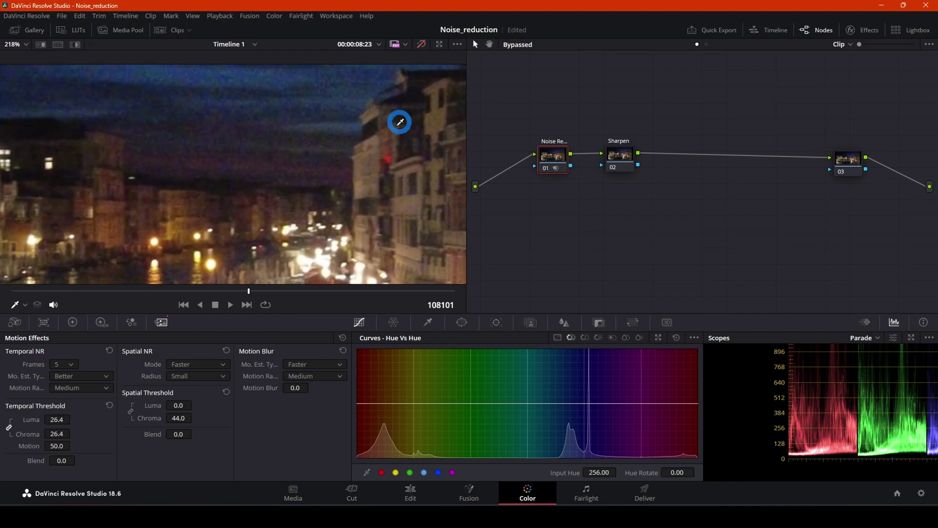
{"action": "left_click", "coordinate": [421, 44]}
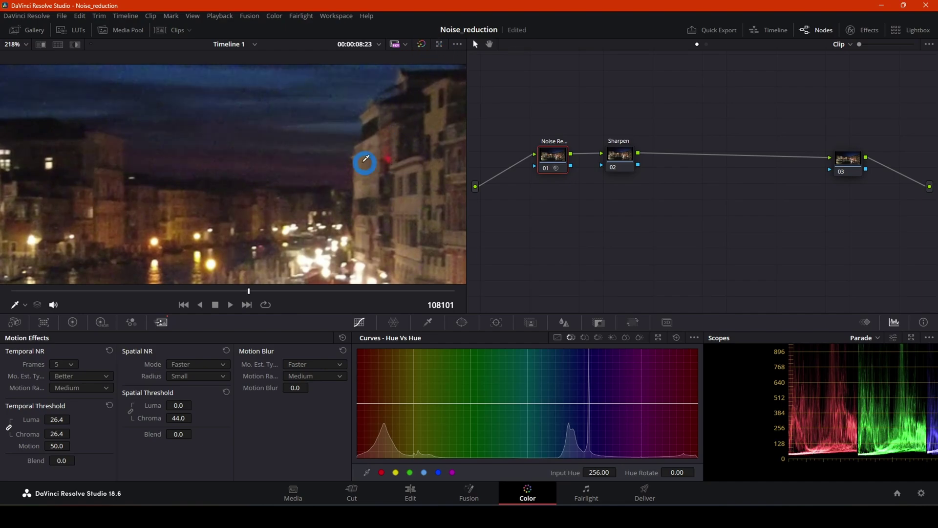
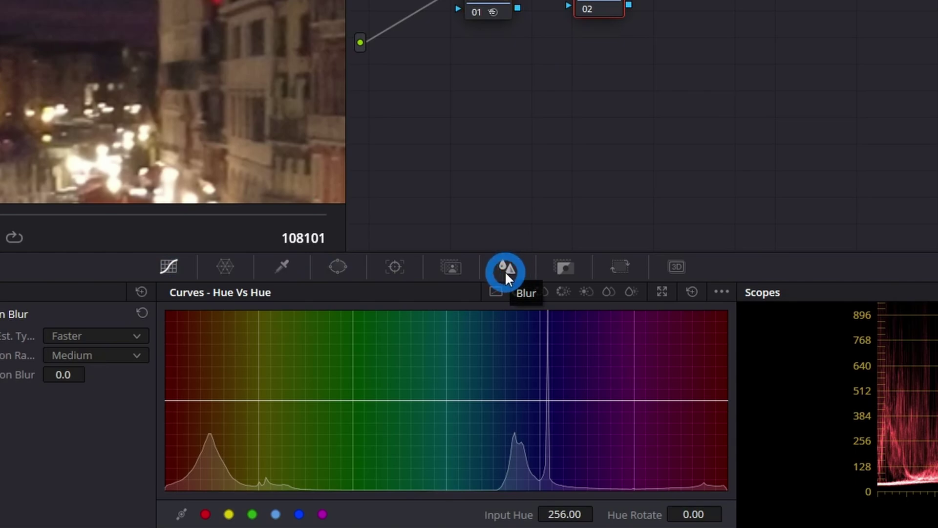
Sharpen the image on the Sharpen node by setting the linked red, green and blue Radius to 0.46, checking a magnified rooftop.
{"action": "left_click", "coordinate": [508, 267]}
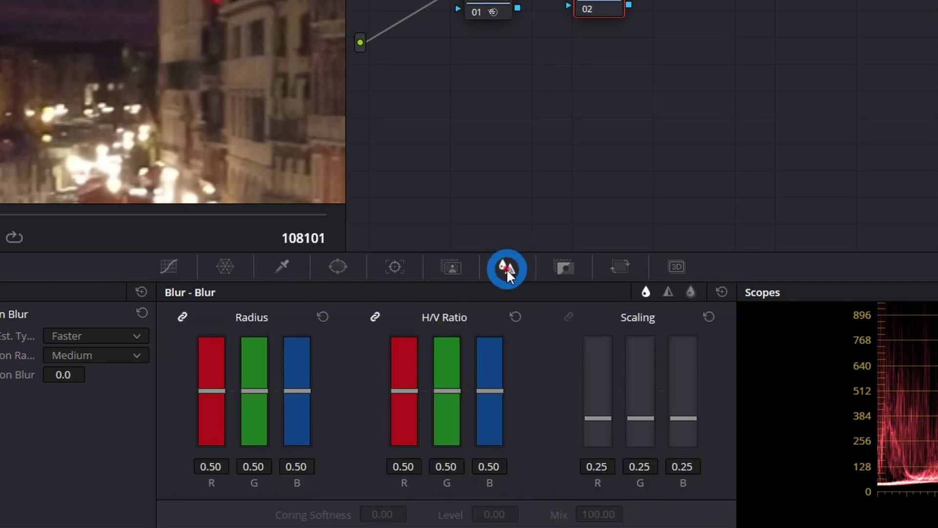
{"action": "left_click", "coordinate": [667, 292]}
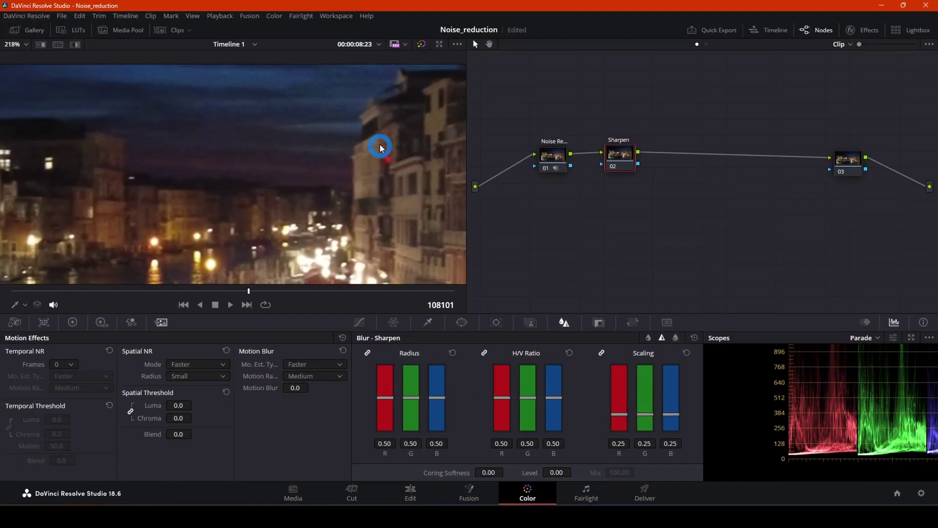
{"action": "scroll", "coordinate": [383, 141], "scroll_direction": "up", "scroll_amount": 4}
{"action": "scroll", "coordinate": [315, 169], "scroll_direction": "up", "scroll_amount": 3}
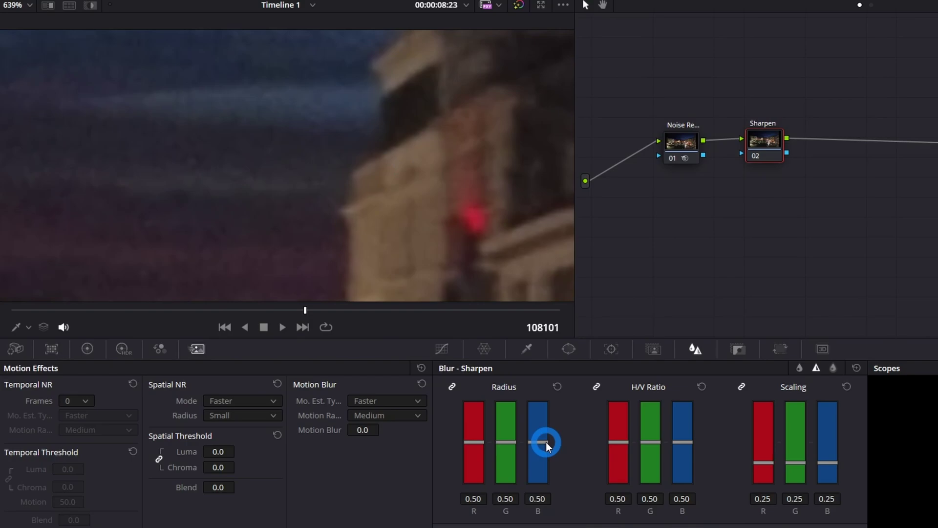
{"action": "left_click_drag", "start_coordinate": [546, 442], "coordinate": [544, 443]}
{"action": "left_click", "coordinate": [554, 429]}
{"action": "left_click_drag", "start_coordinate": [547, 441], "coordinate": [544, 443]}
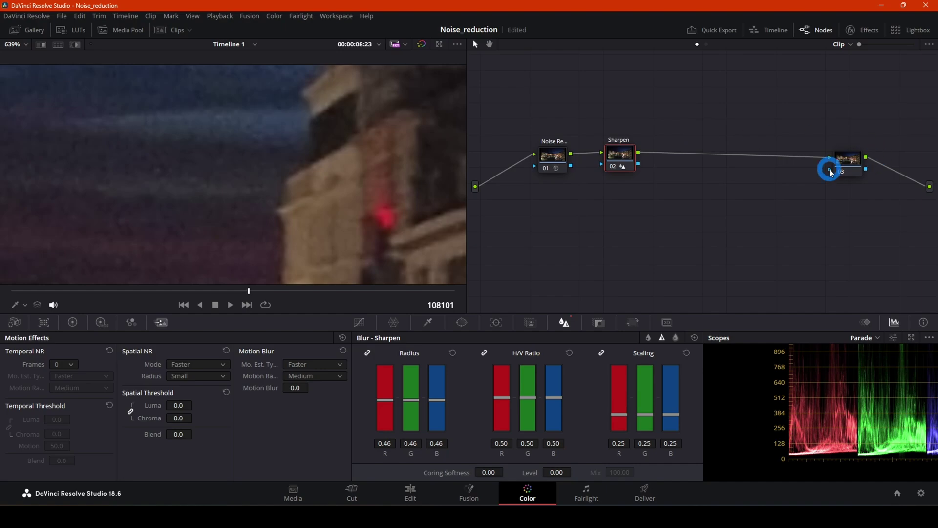
Compare the magnified rooftop and sky with the Noise Reduction and Sharpen nodes disabled and enabled.
{"action": "left_click", "coordinate": [546, 168]}
{"action": "left_click", "coordinate": [612, 166]}
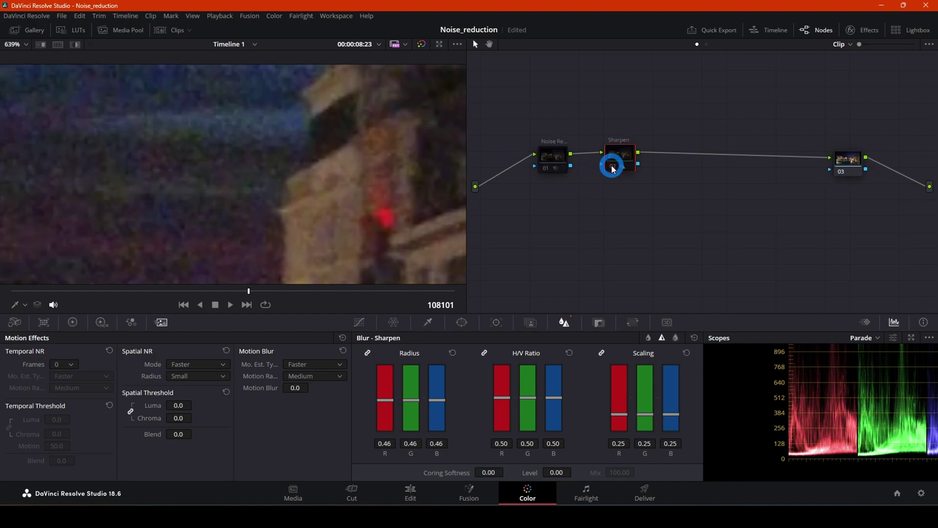
{"action": "left_click", "coordinate": [611, 166]}
{"action": "left_click", "coordinate": [549, 167]}
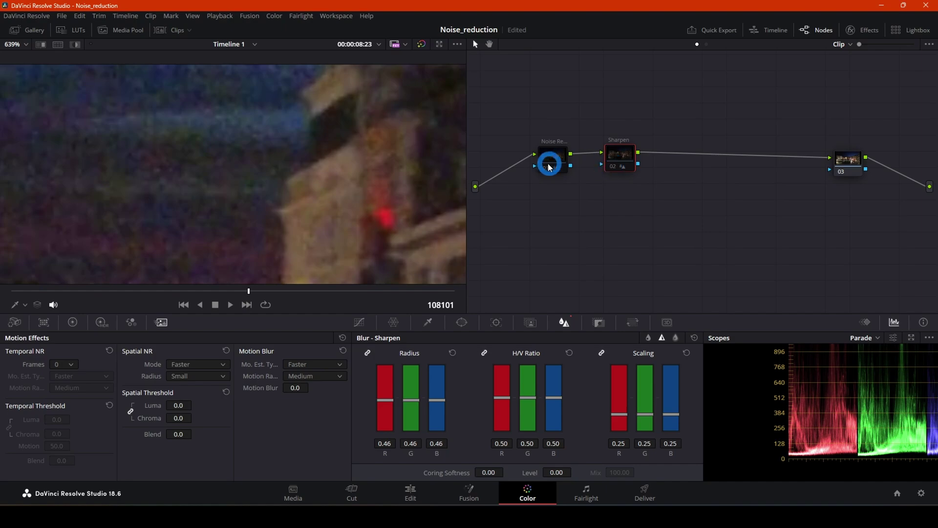
{"action": "left_click", "coordinate": [614, 167]}
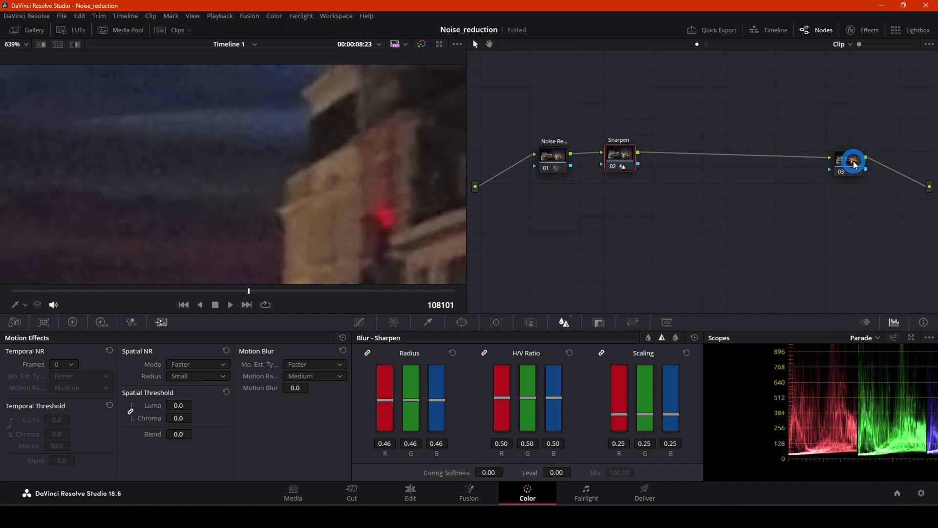
Move node 03 closer to the Sharpen node.
{"action": "left_click_drag", "start_coordinate": [854, 165], "coordinate": [765, 155]}
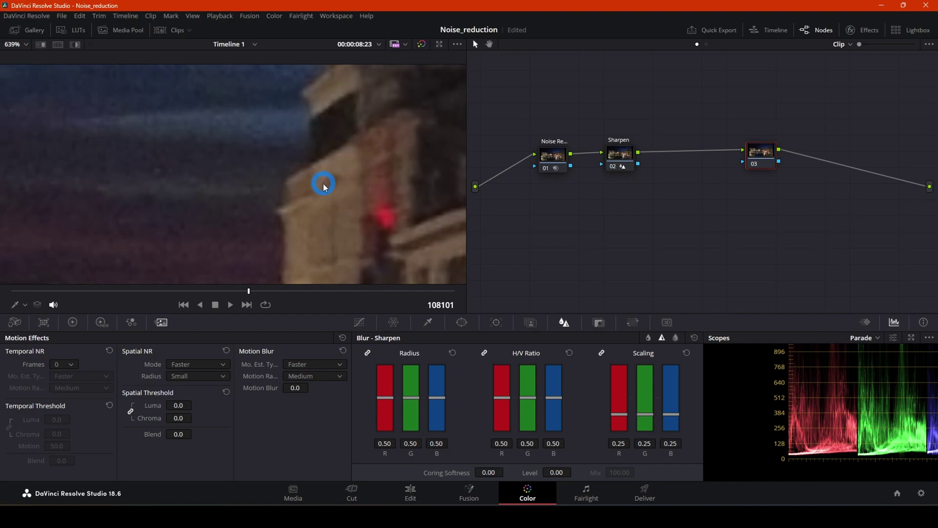
Examine the wide canal view and the magnified water beside the passenger boat with the grade bypassed and active.
{"action": "scroll", "coordinate": [323, 185], "scroll_direction": "down", "scroll_amount": 10}
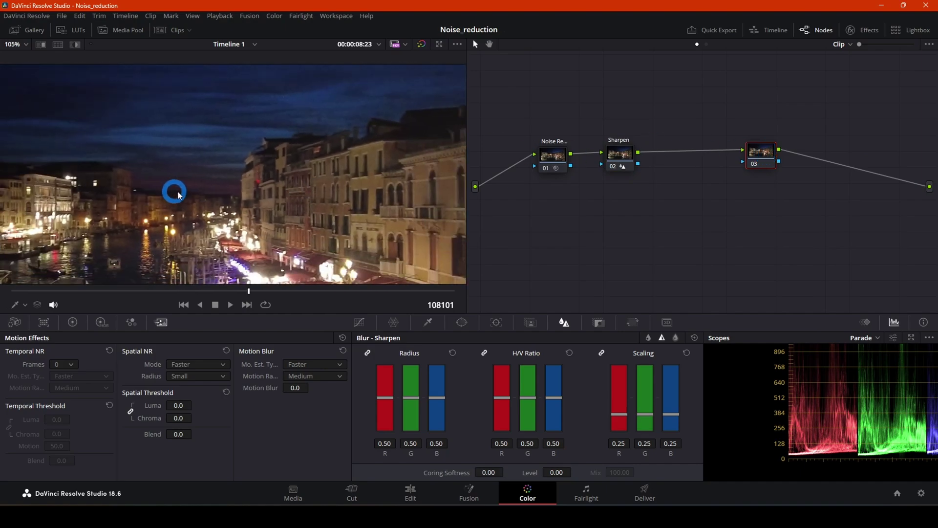
{"action": "left_click_drag", "start_coordinate": [178, 195], "coordinate": [299, 184]}
{"action": "scroll", "coordinate": [260, 189], "scroll_direction": "down", "scroll_amount": 2}
{"action": "scroll", "coordinate": [254, 193], "scroll_direction": "down", "scroll_amount": 1}
{"action": "scroll", "coordinate": [314, 184], "scroll_direction": "down", "scroll_amount": 1}
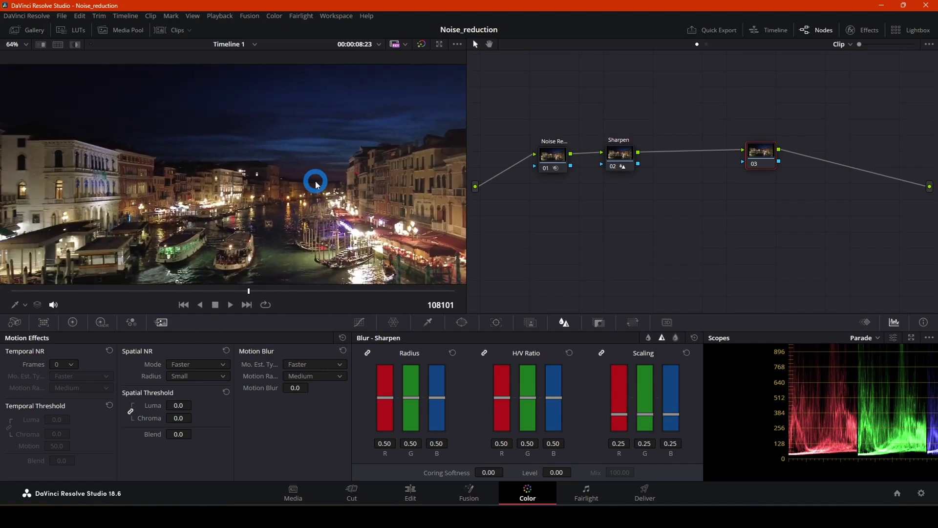
{"action": "left_click", "coordinate": [421, 44]}
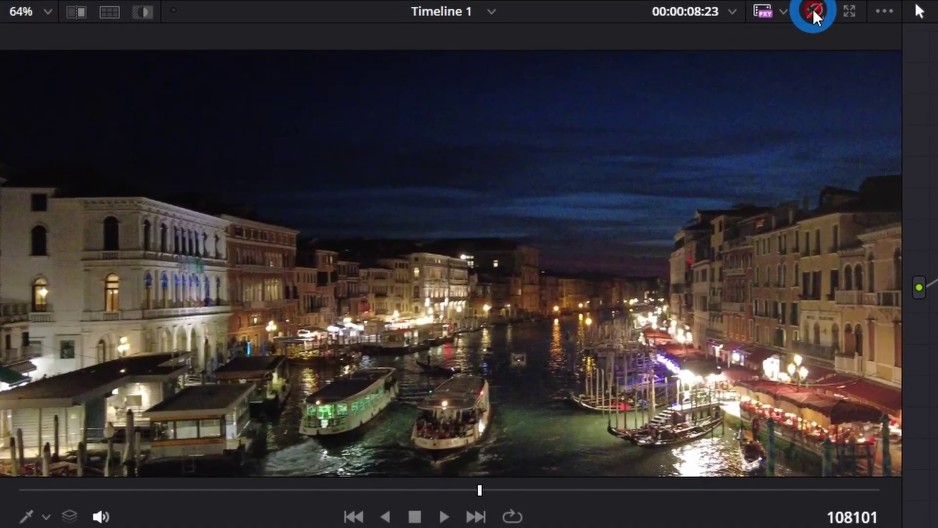
{"action": "scroll", "coordinate": [604, 201], "scroll_direction": "up", "scroll_amount": 3}
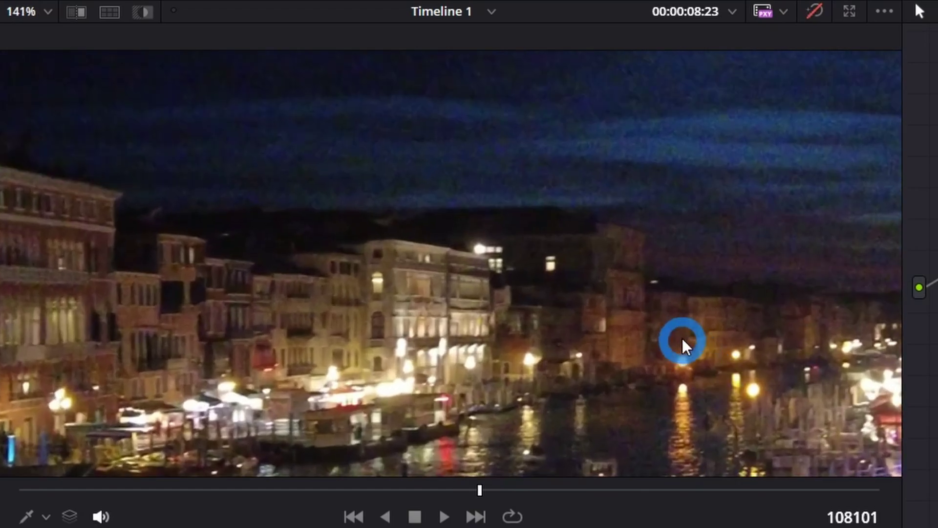
{"action": "scroll", "coordinate": [682, 346], "scroll_direction": "down", "scroll_amount": 3}
{"action": "scroll", "coordinate": [605, 262], "scroll_direction": "up", "scroll_amount": 4}
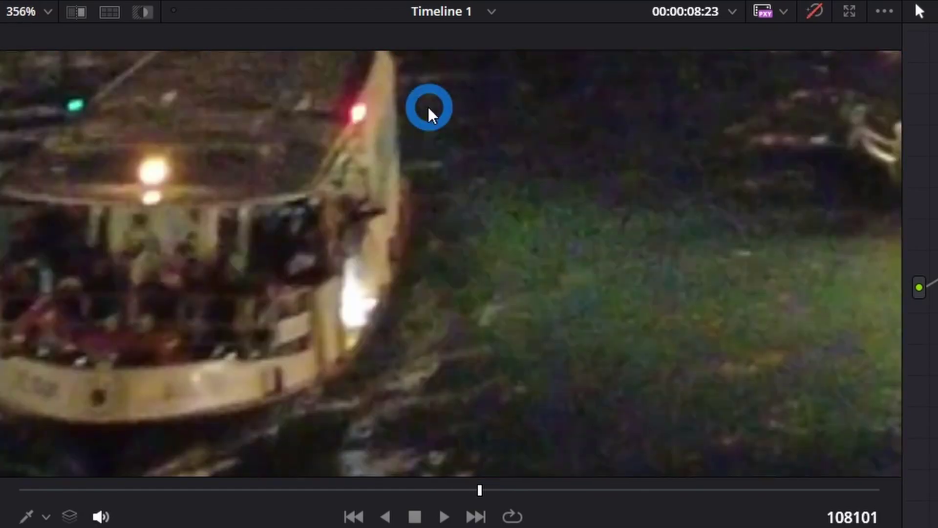
{"action": "scroll", "coordinate": [698, 287], "scroll_direction": "up", "scroll_amount": 2}
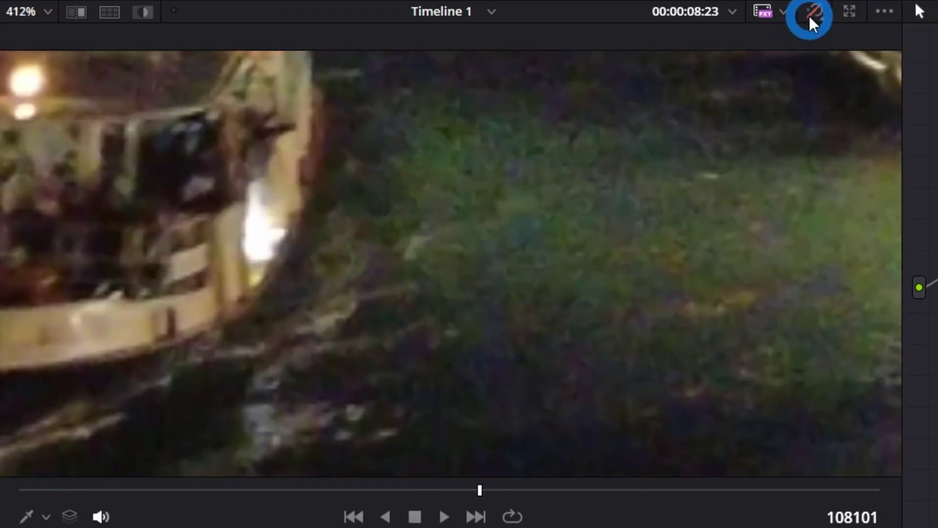
{"action": "left_click", "coordinate": [809, 15]}
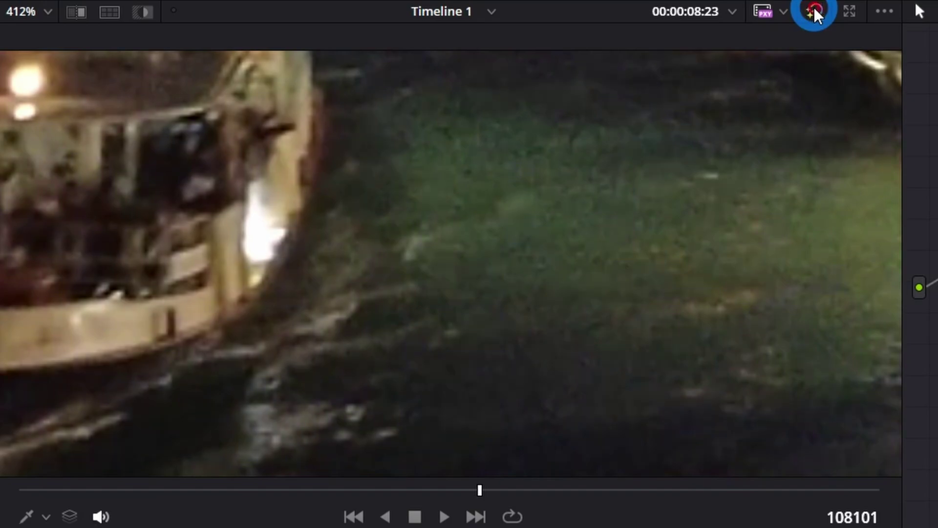
{"action": "left_click", "coordinate": [814, 14]}
{"action": "scroll", "coordinate": [691, 230], "scroll_direction": "down", "scroll_amount": 5}
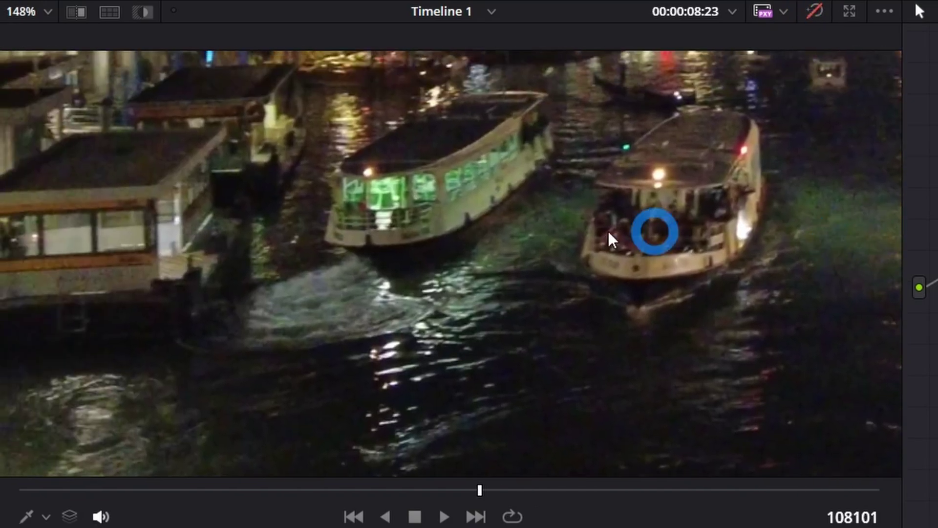
Compare the noise in the green water beside the gondola and mooring poles with the grade active and bypassed.
{"action": "scroll", "coordinate": [547, 239], "scroll_direction": "up", "scroll_amount": 3}
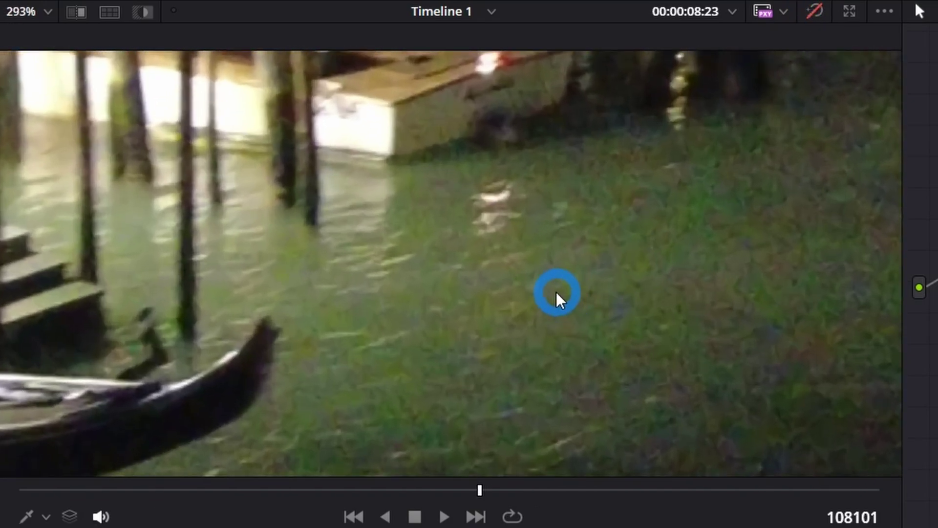
{"action": "scroll", "coordinate": [558, 296], "scroll_direction": "up", "scroll_amount": 2}
{"action": "left_click", "coordinate": [820, 9]}
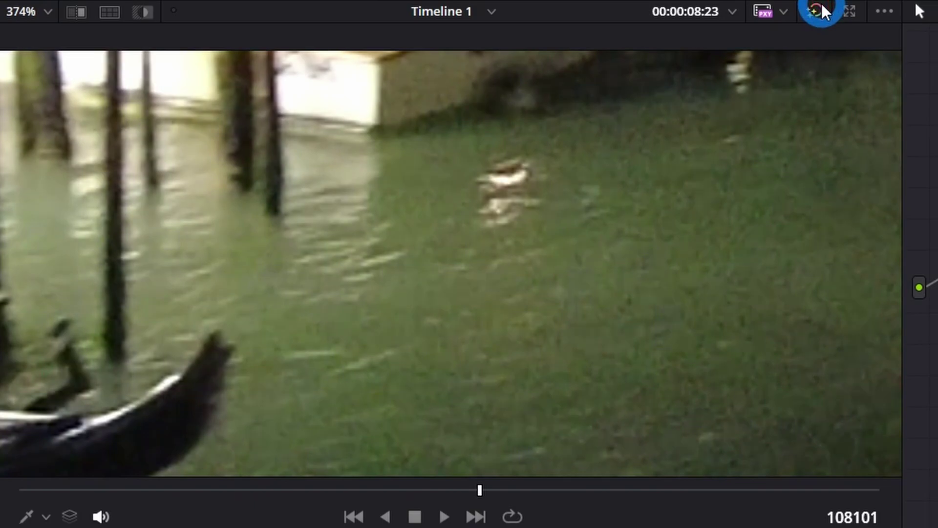
{"action": "left_click", "coordinate": [822, 11]}
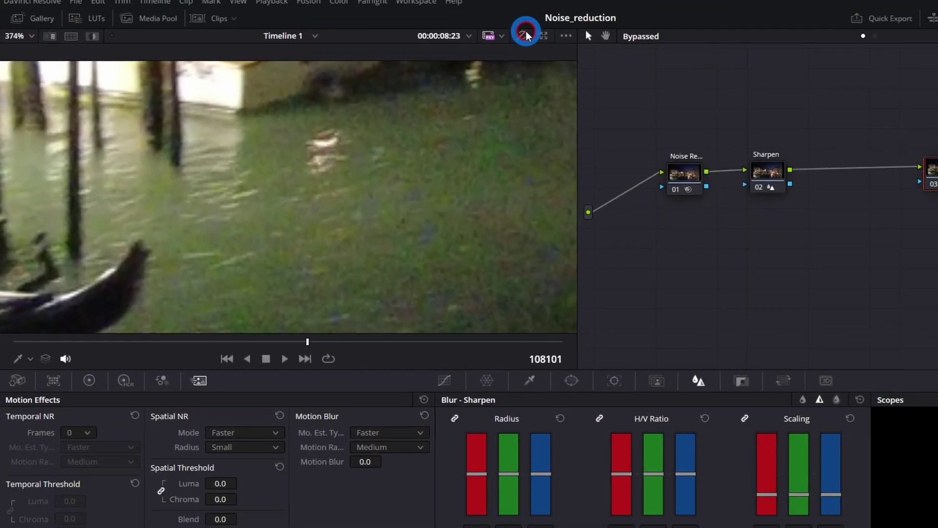
{"action": "left_click", "coordinate": [525, 36]}
Compare the noise on the magnified tower and night sky with the grade active and bypassed.
{"action": "scroll", "coordinate": [414, 184], "scroll_direction": "down", "scroll_amount": 4}
{"action": "scroll", "coordinate": [455, 196], "scroll_direction": "up", "scroll_amount": 4}
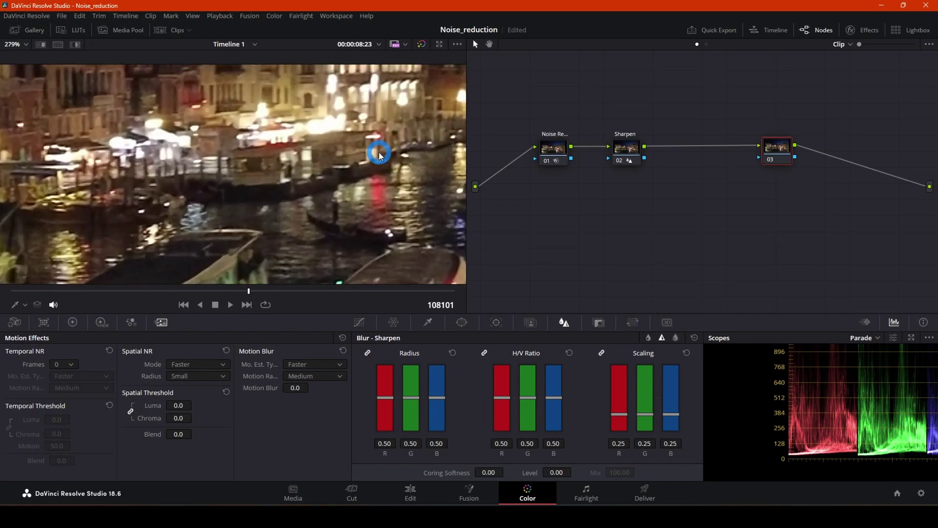
{"action": "scroll", "coordinate": [213, 229], "scroll_direction": "up", "scroll_amount": 8}
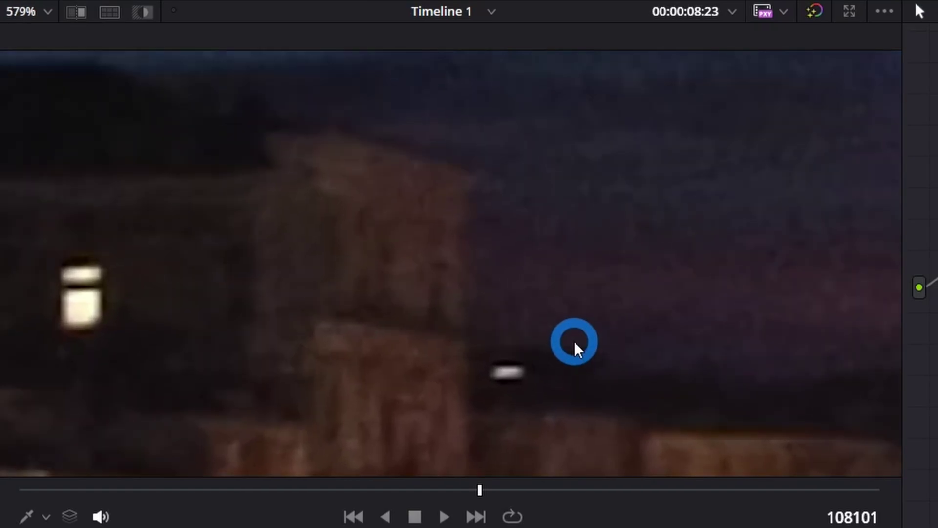
{"action": "scroll", "coordinate": [575, 347], "scroll_direction": "up", "scroll_amount": 6}
{"action": "scroll", "coordinate": [660, 381], "scroll_direction": "down", "scroll_amount": 12}
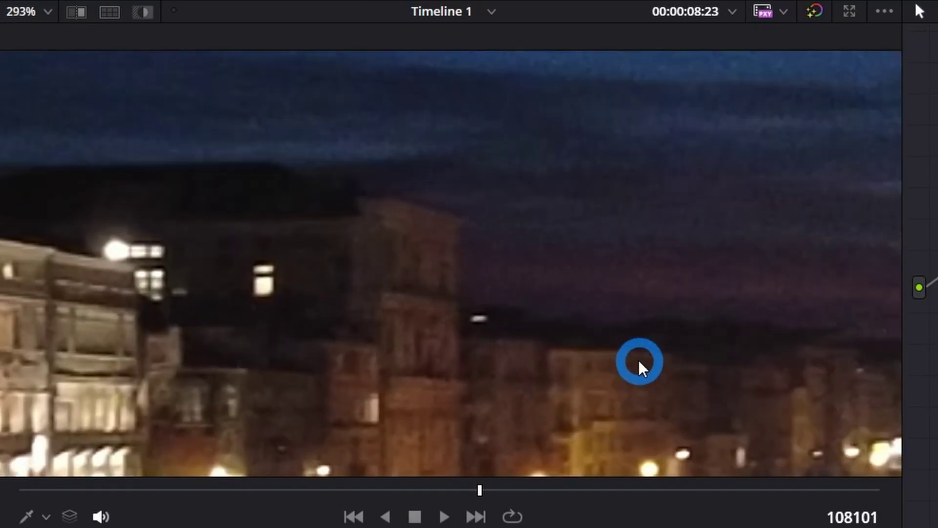
{"action": "scroll", "coordinate": [639, 363], "scroll_direction": "up", "scroll_amount": 5}
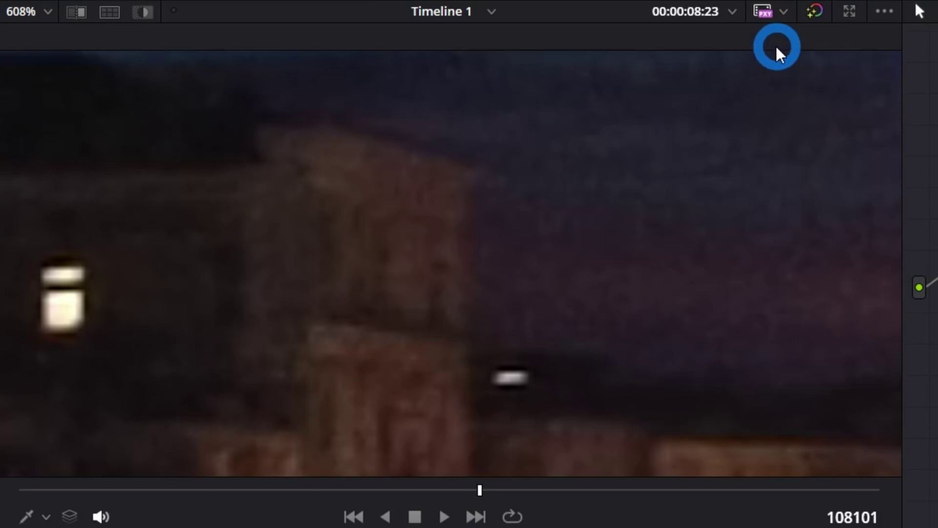
{"action": "scroll", "coordinate": [779, 50], "scroll_direction": "down", "scroll_amount": 1}
{"action": "left_click", "coordinate": [809, 15]}
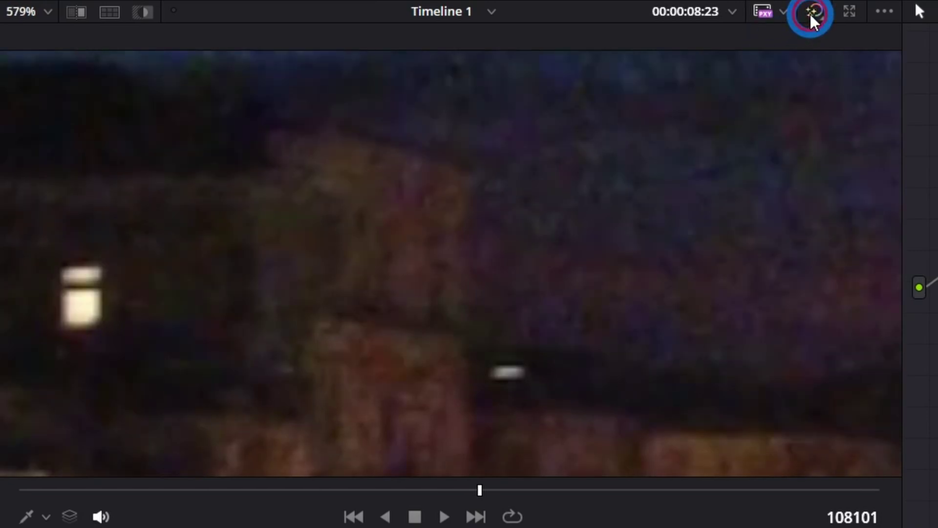
{"action": "scroll", "coordinate": [650, 398], "scroll_direction": "down", "scroll_amount": 5}
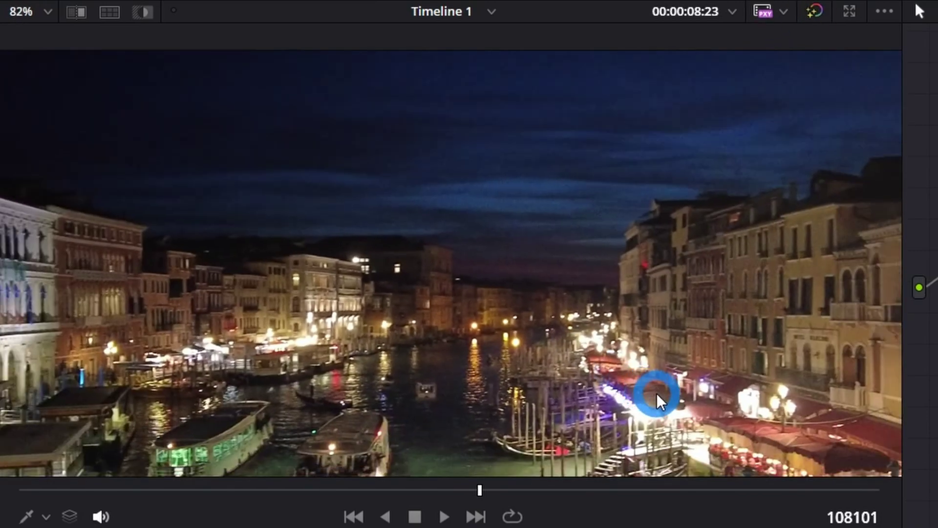
Scrub back and forth through the canal clip in the wide view and toggle the grade bypass to review the result.
{"action": "scroll", "coordinate": [657, 394], "scroll_direction": "down", "scroll_amount": 4}
{"action": "scroll", "coordinate": [749, 289], "scroll_direction": "up", "scroll_amount": 1}
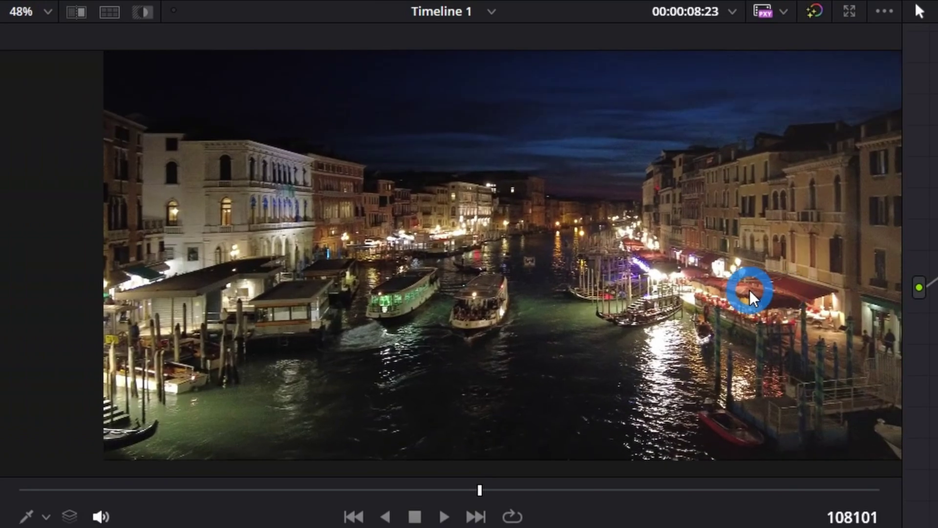
{"action": "scroll", "coordinate": [749, 289], "scroll_direction": "up", "scroll_amount": 1}
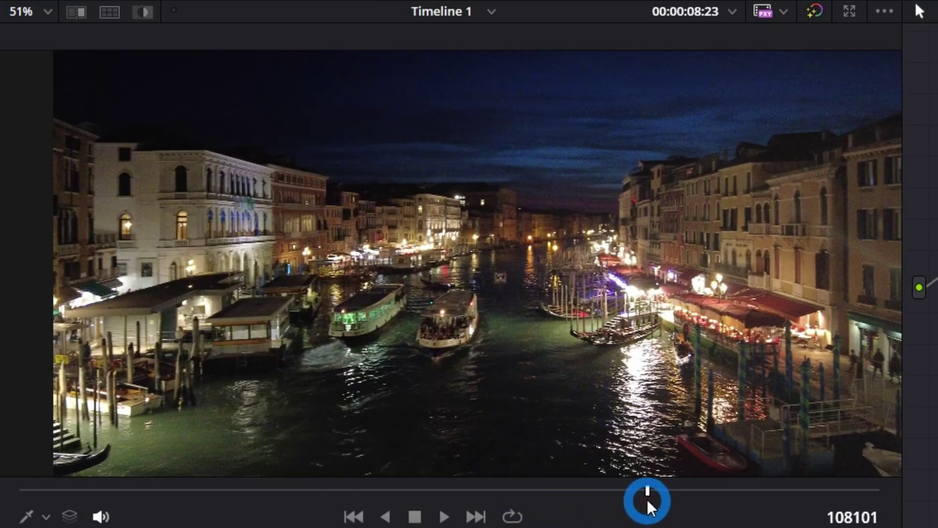
{"action": "left_click_drag", "start_coordinate": [647, 500], "coordinate": [157, 507]}
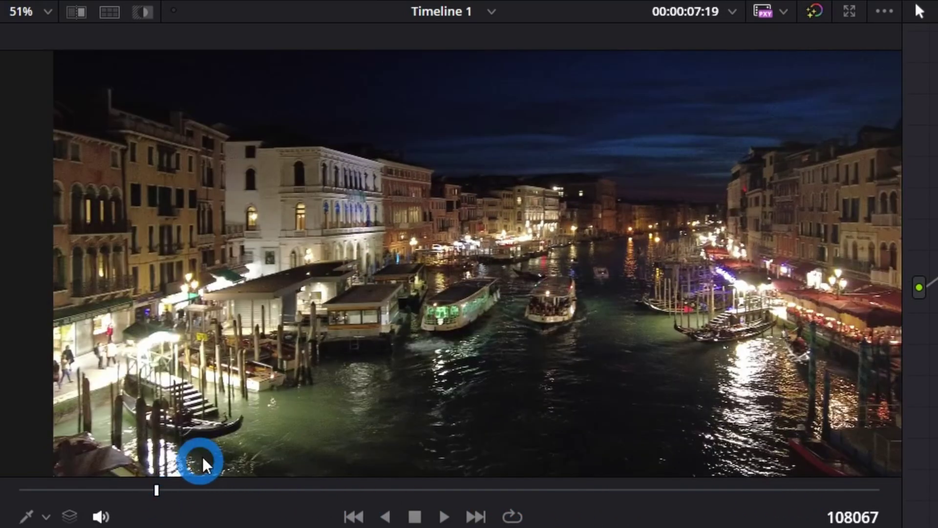
{"action": "left_click_drag", "start_coordinate": [185, 492], "coordinate": [702, 491]}
{"action": "left_click", "coordinate": [814, 11]}
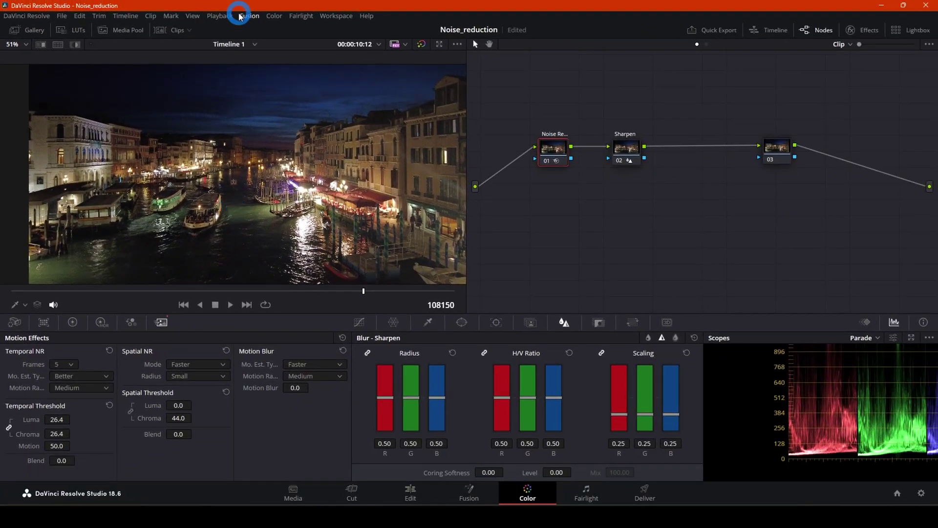
Switch to the Pantheon clip, move its node near the output, and insert a serial node before it, placed near the source.
{"action": "left_click", "coordinate": [177, 32]}
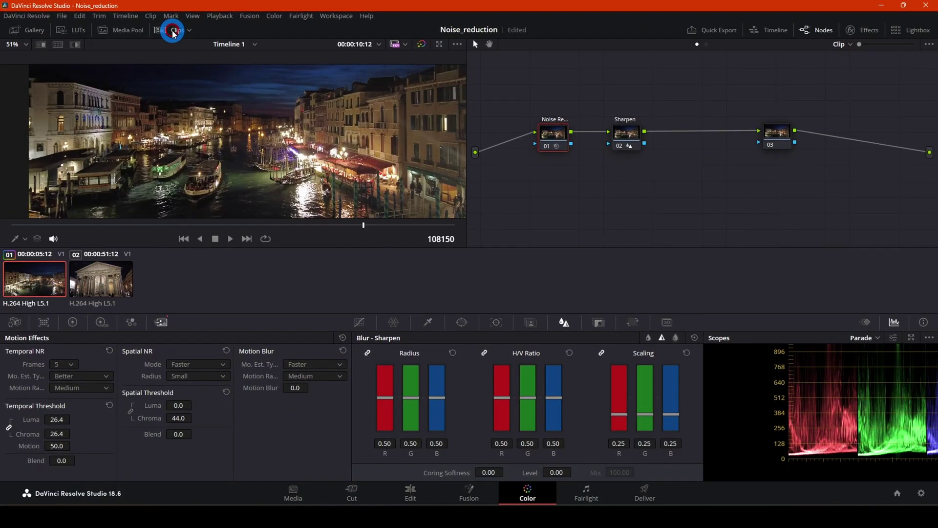
{"action": "left_click", "coordinate": [106, 286]}
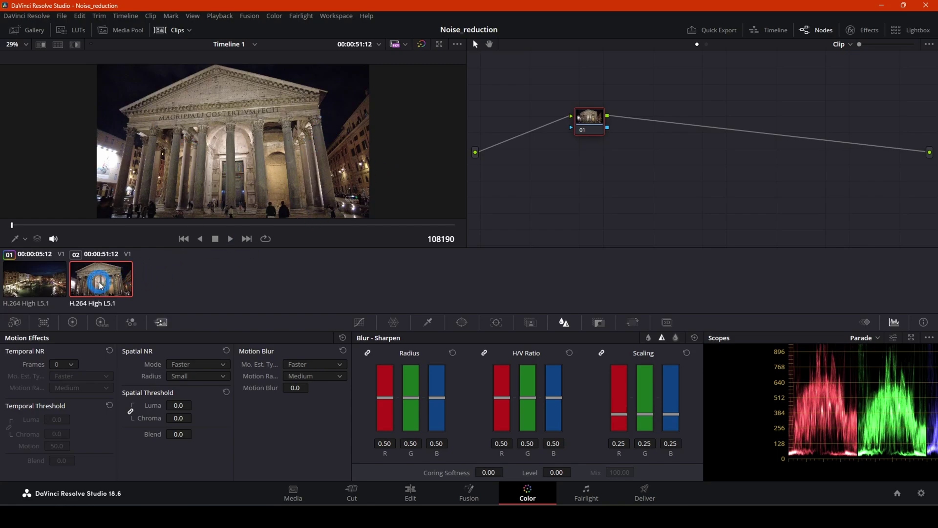
{"action": "left_click_drag", "start_coordinate": [589, 130], "coordinate": [863, 154]}
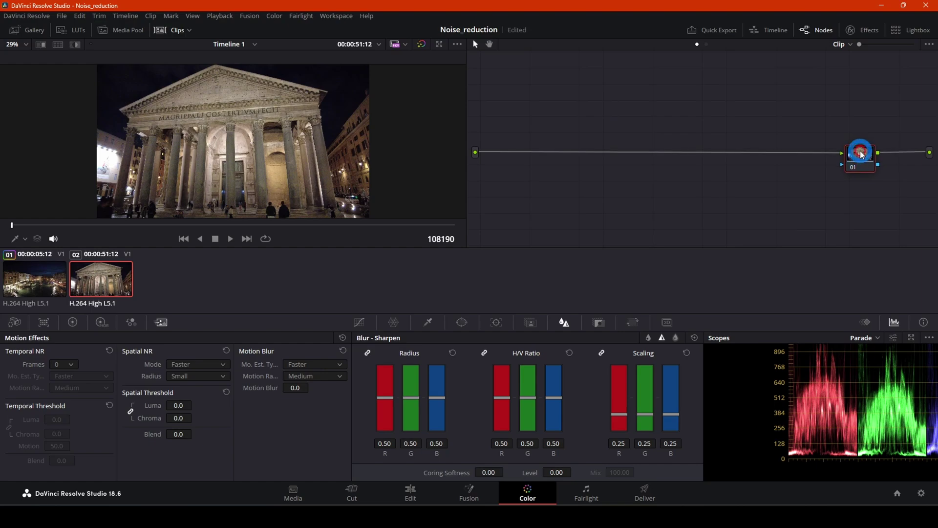
{"action": "key", "text": "shift+s"}
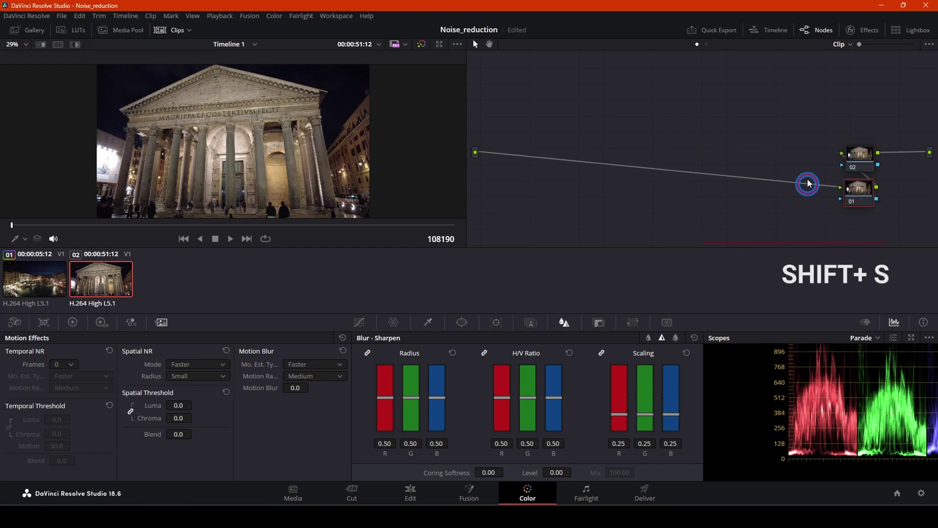
{"action": "left_click_drag", "start_coordinate": [853, 192], "coordinate": [535, 149]}
Label the Pantheon clip's new first node Noise Reduction.
{"action": "right_click", "coordinate": [537, 149]}
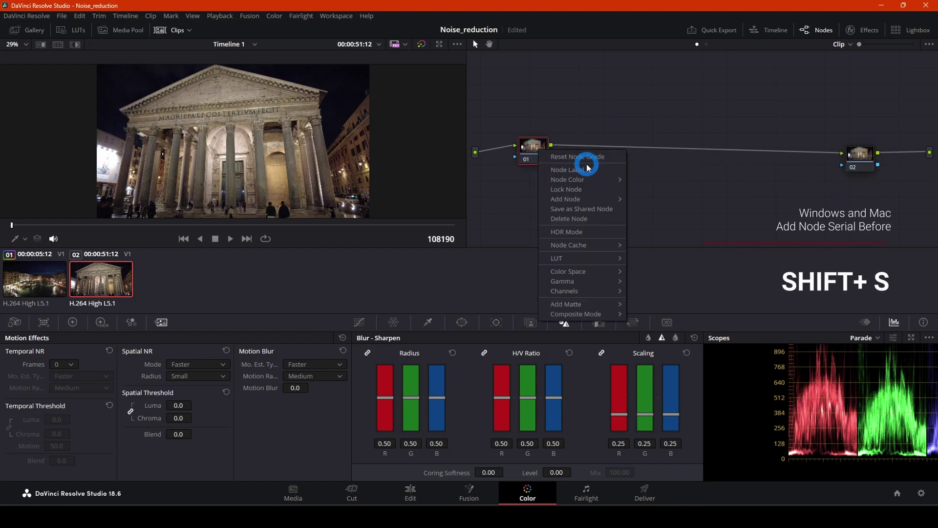
{"action": "left_click", "coordinate": [583, 164]}
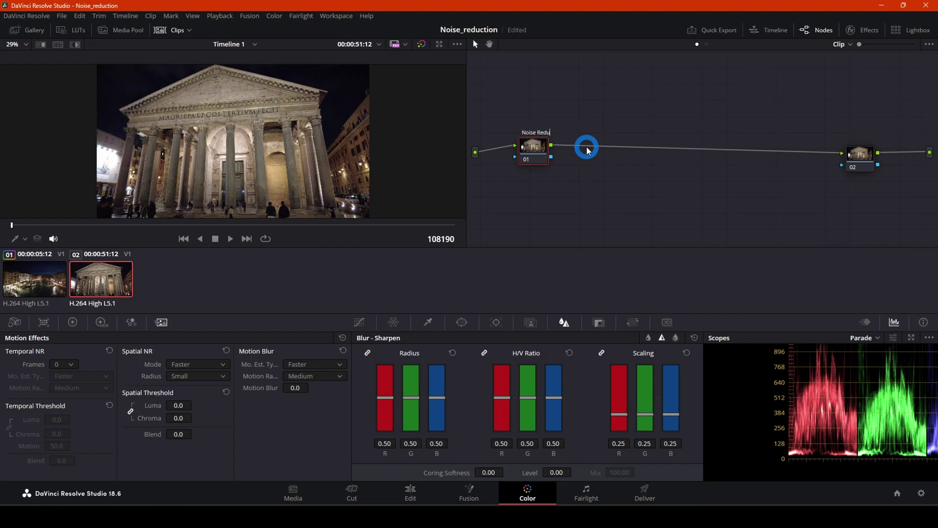
{"action": "left_click", "coordinate": [587, 151]}
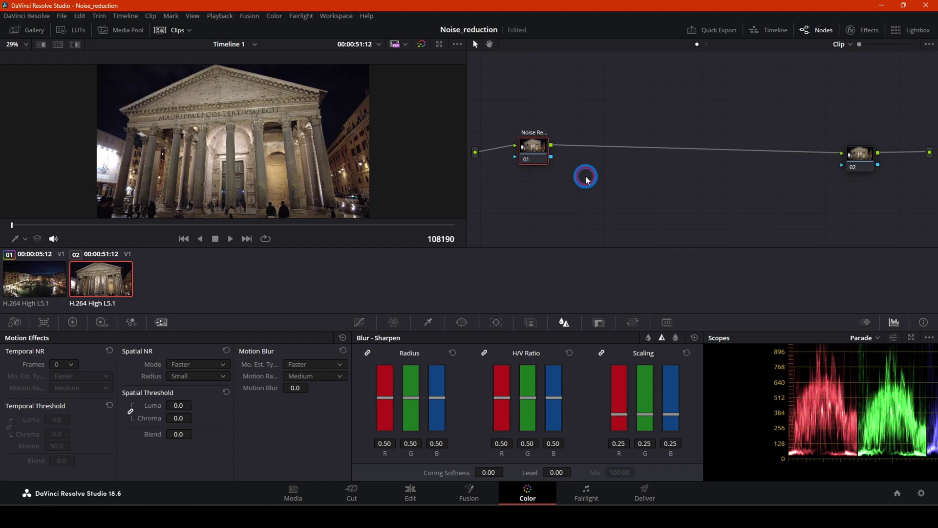
{"action": "left_click_drag", "start_coordinate": [535, 146], "coordinate": [541, 149]}
Set the node's Temporal NR to 5 frames with the motion estimation type Better.
{"action": "left_click", "coordinate": [161, 324]}
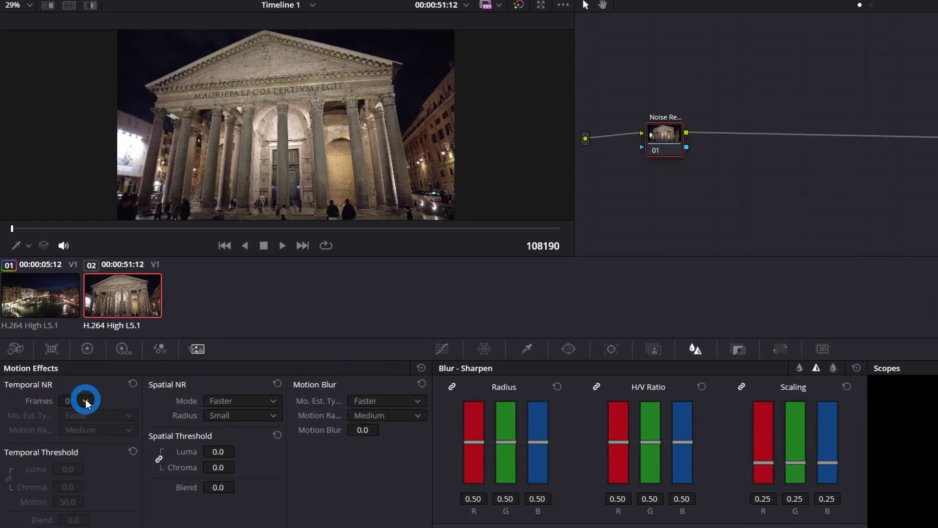
{"action": "left_click", "coordinate": [86, 402]}
{"action": "left_click", "coordinate": [77, 482]}
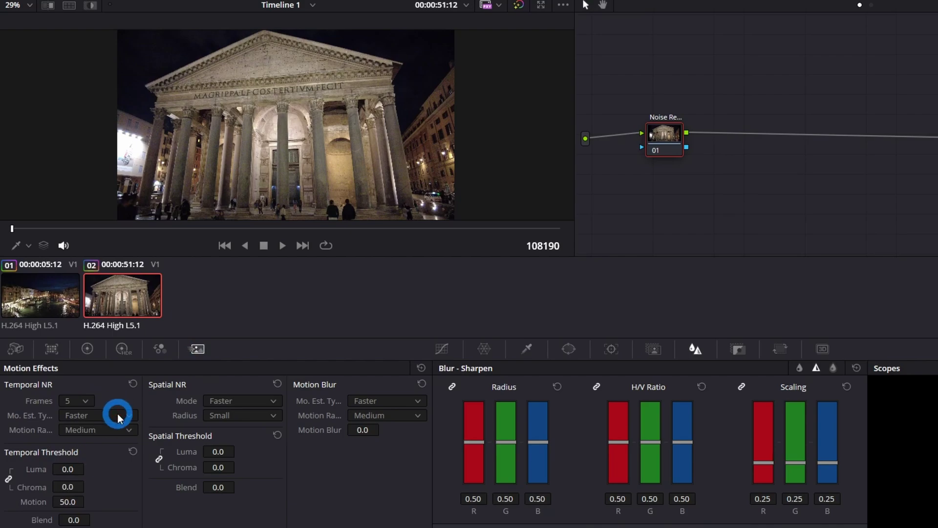
{"action": "left_click", "coordinate": [117, 414]}
{"action": "left_click", "coordinate": [106, 442]}
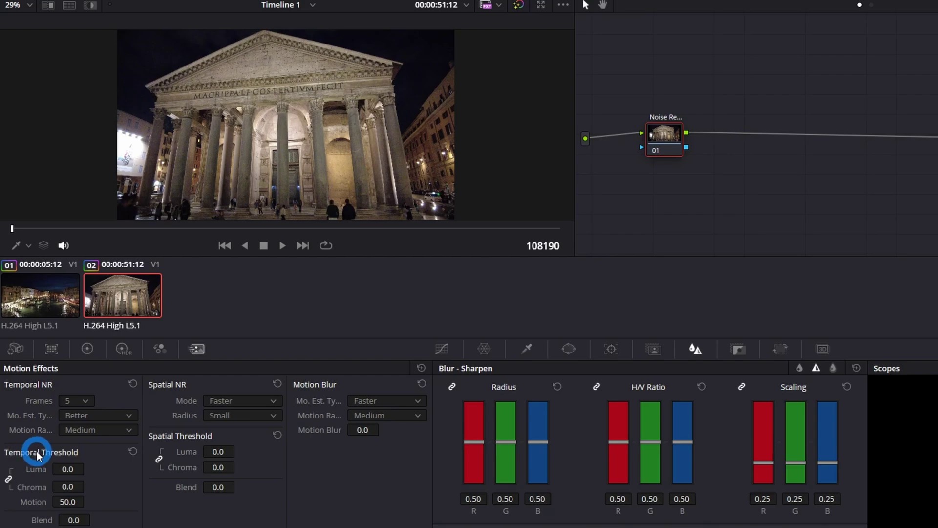
Examine the noise in the night sky, the columns and the adjacent building's facade at increasing magnification.
{"action": "scroll", "coordinate": [266, 139], "scroll_direction": "down", "scroll_amount": 2}
{"action": "scroll", "coordinate": [267, 139], "scroll_direction": "up", "scroll_amount": 10}
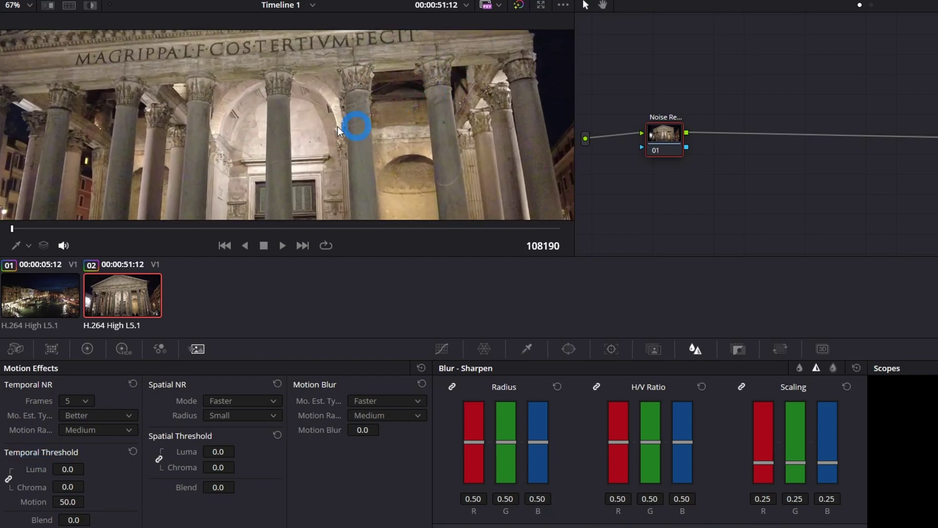
{"action": "scroll", "coordinate": [166, 188], "scroll_direction": "up", "scroll_amount": 4}
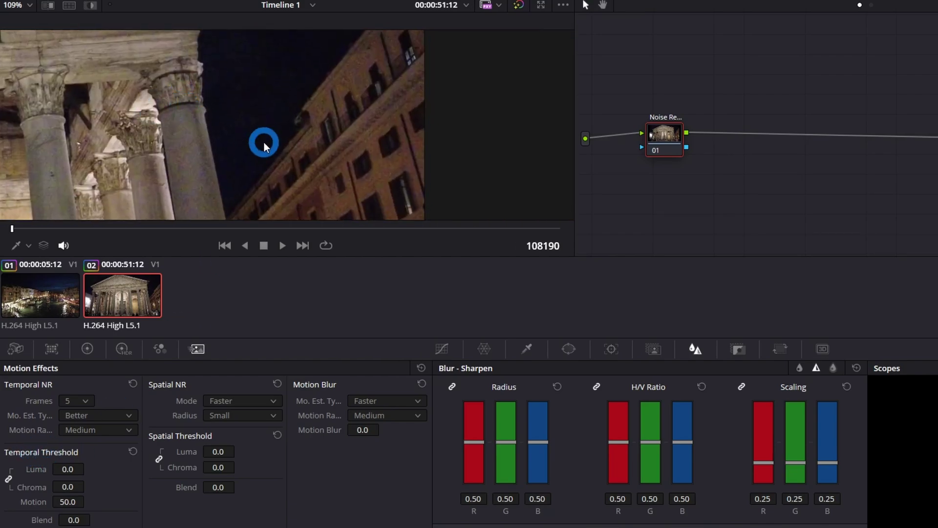
{"action": "scroll", "coordinate": [400, 130], "scroll_direction": "up", "scroll_amount": 3}
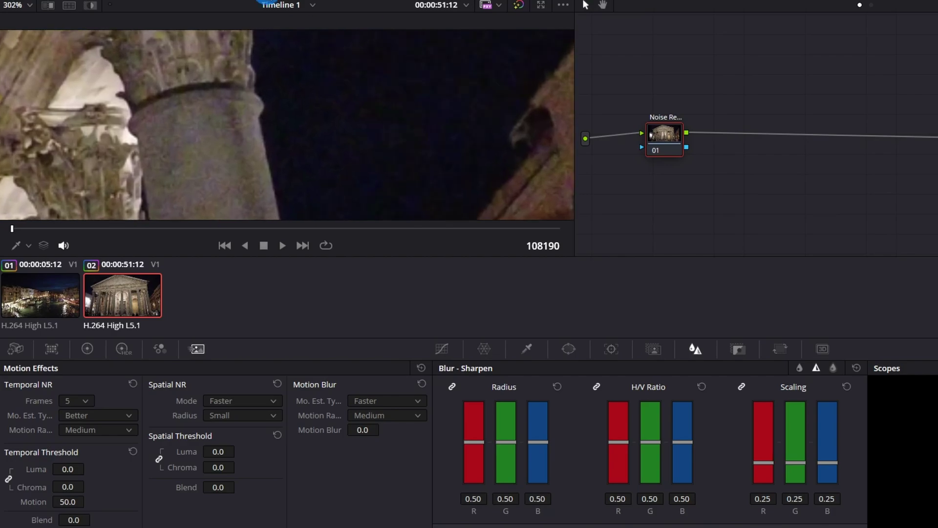
{"action": "left_click_drag", "start_coordinate": [325, 216], "coordinate": [279, 140]}
{"action": "scroll", "coordinate": [410, 164], "scroll_direction": "down", "scroll_amount": 5}
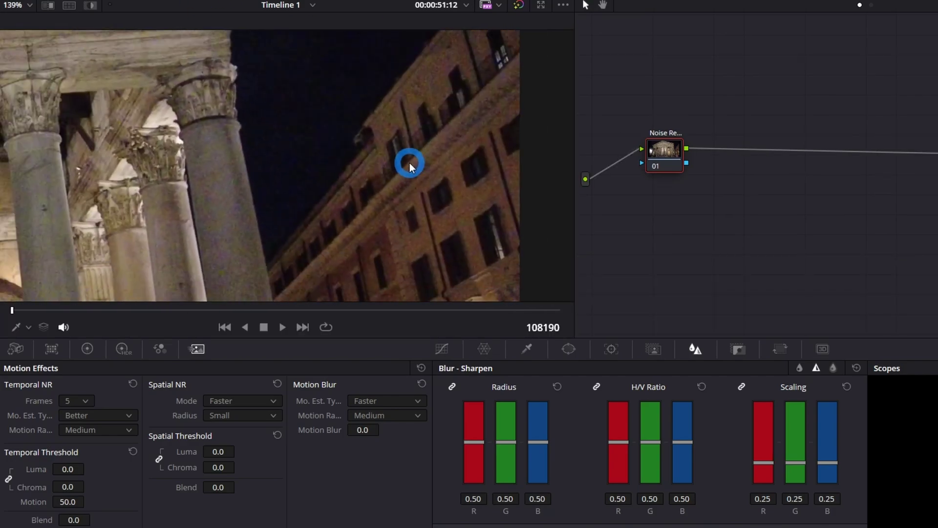
{"action": "scroll", "coordinate": [385, 137], "scroll_direction": "up", "scroll_amount": 1}
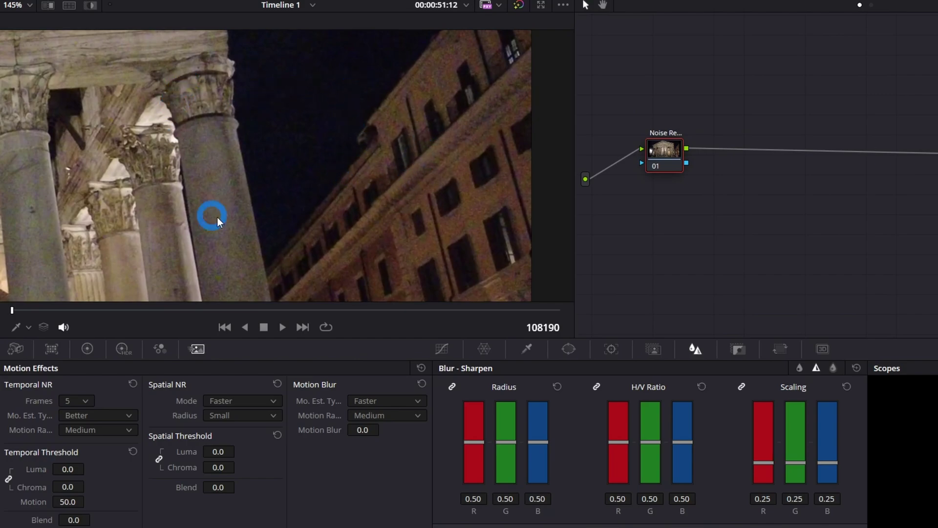
{"action": "scroll", "coordinate": [217, 217], "scroll_direction": "up", "scroll_amount": 3}
{"action": "left_click_drag", "start_coordinate": [217, 217], "coordinate": [388, 140]}
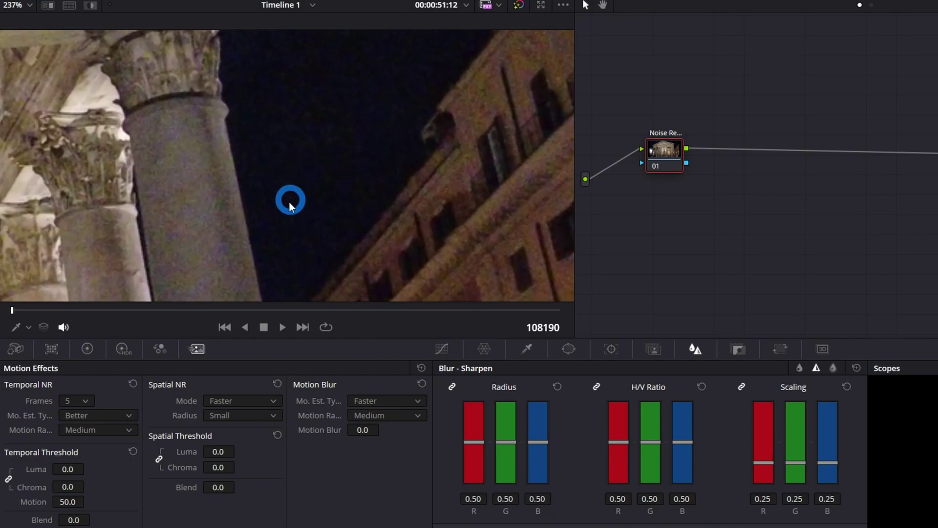
Set the linked Luma and Chroma temporal thresholds to 25.4.
{"action": "mouse_move", "coordinate": [72, 485]}
{"action": "left_mouse_down"}
{"action": "mouse_move", "coordinate": [61, 487]}
{"action": "mouse_move", "coordinate": [84, 489]}
{"action": "mouse_move", "coordinate": [57, 484]}
{"action": "left_mouse_up"}
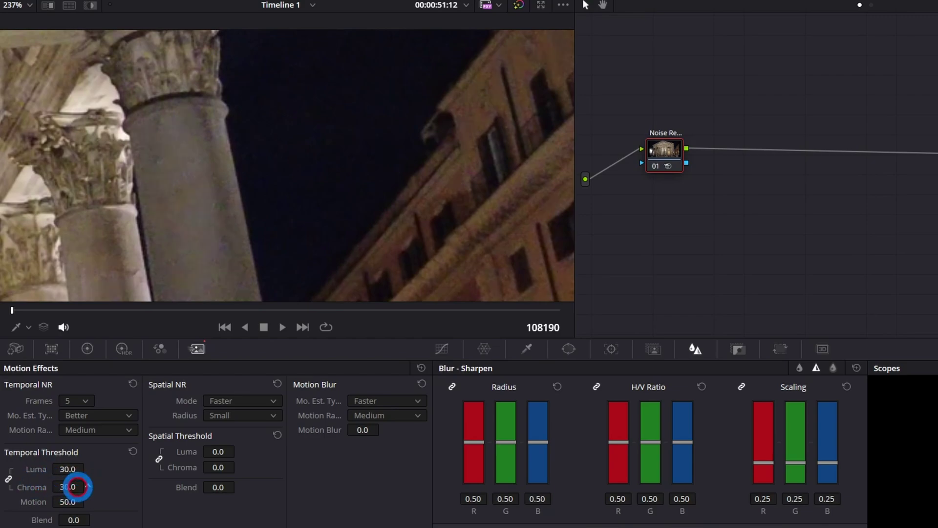
{"action": "mouse_move", "coordinate": [72, 486]}
{"action": "left_mouse_down"}
{"action": "mouse_move", "coordinate": [58, 483]}
{"action": "mouse_move", "coordinate": [81, 485]}
{"action": "mouse_move", "coordinate": [68, 487]}
{"action": "left_mouse_up"}
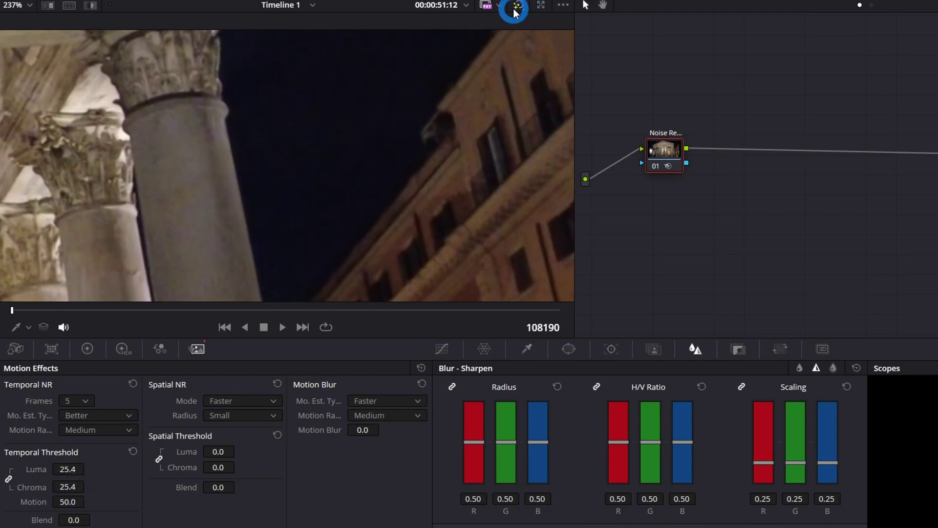
Examine the noise-reduced sky, column capitals and building facade at several magnifications for remaining noise and lost detail.
{"action": "scroll", "coordinate": [354, 211], "scroll_direction": "up", "scroll_amount": 4}
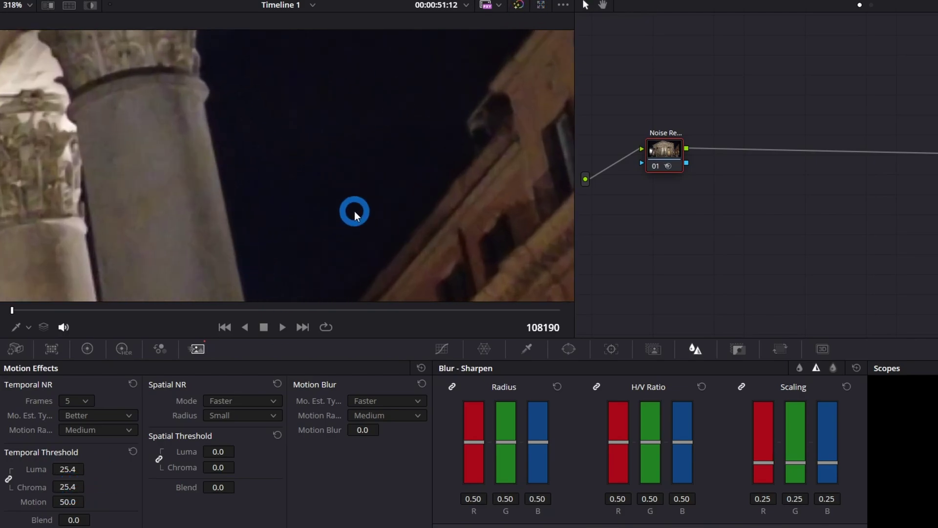
{"action": "scroll", "coordinate": [494, 235], "scroll_direction": "down", "scroll_amount": 5}
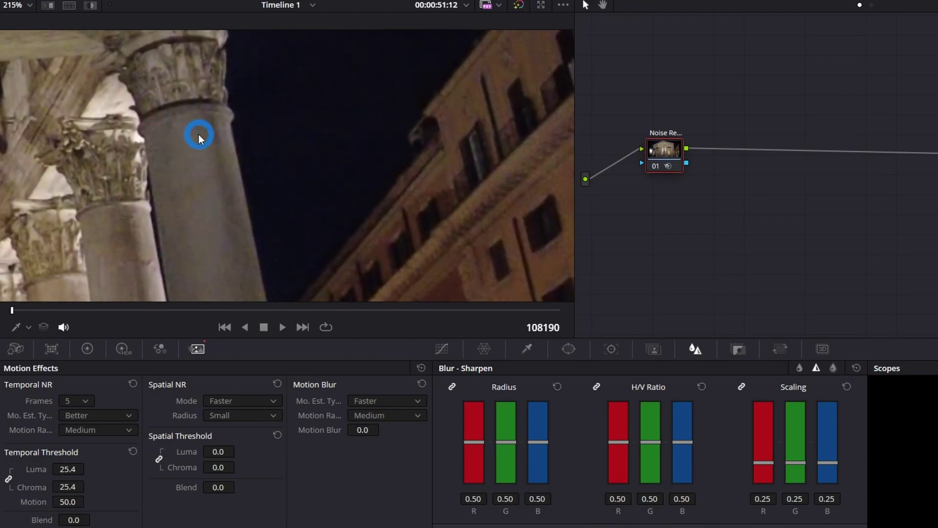
{"action": "left_click_drag", "start_coordinate": [198, 134], "coordinate": [374, 136]}
{"action": "scroll", "coordinate": [408, 138], "scroll_direction": "down", "scroll_amount": 1}
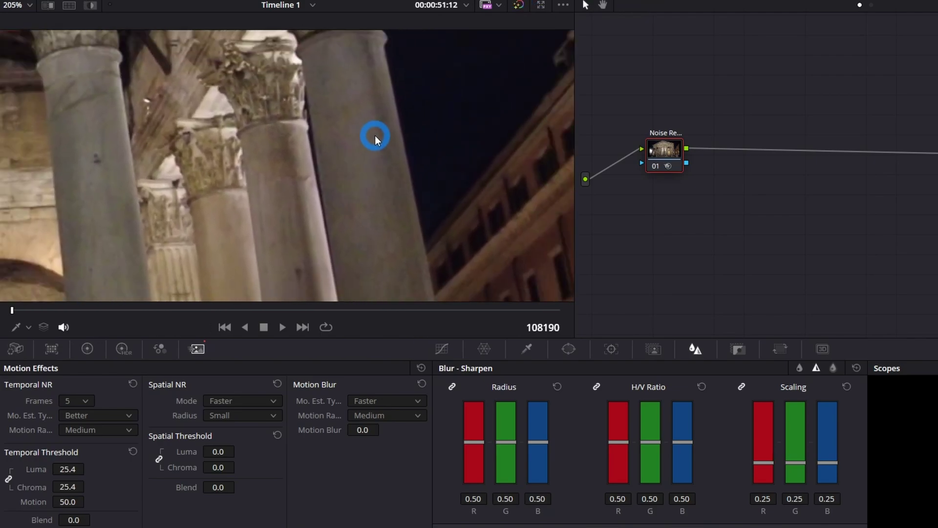
{"action": "scroll", "coordinate": [376, 131], "scroll_direction": "down", "scroll_amount": 6}
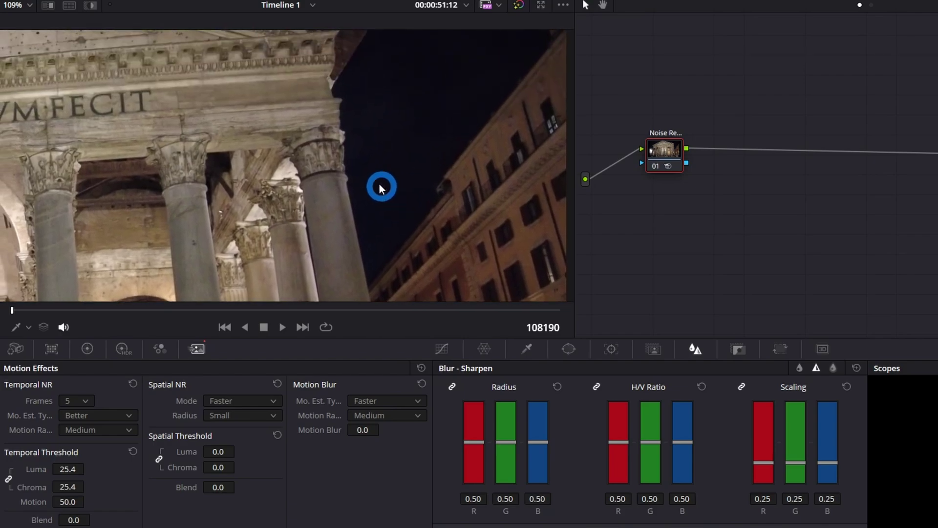
{"action": "scroll", "coordinate": [379, 183], "scroll_direction": "up", "scroll_amount": 12}
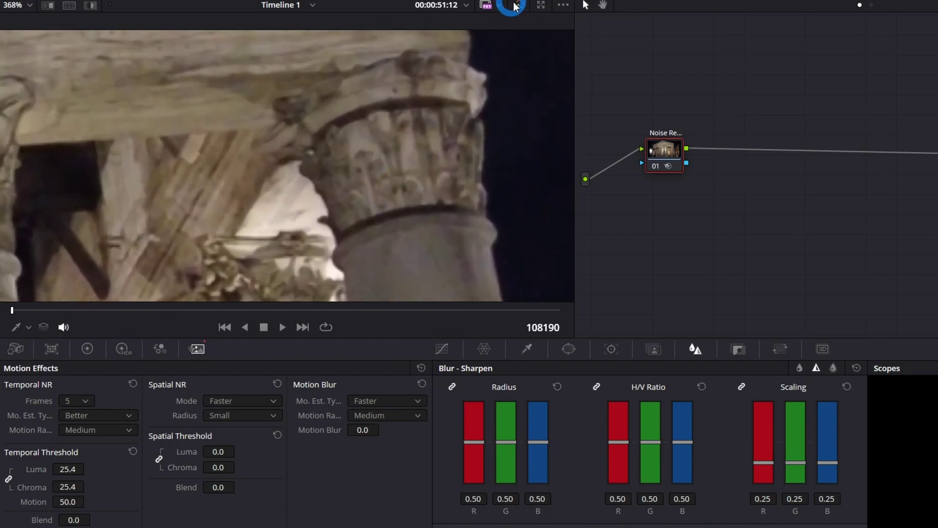
{"action": "scroll", "coordinate": [501, 202], "scroll_direction": "down", "scroll_amount": 12}
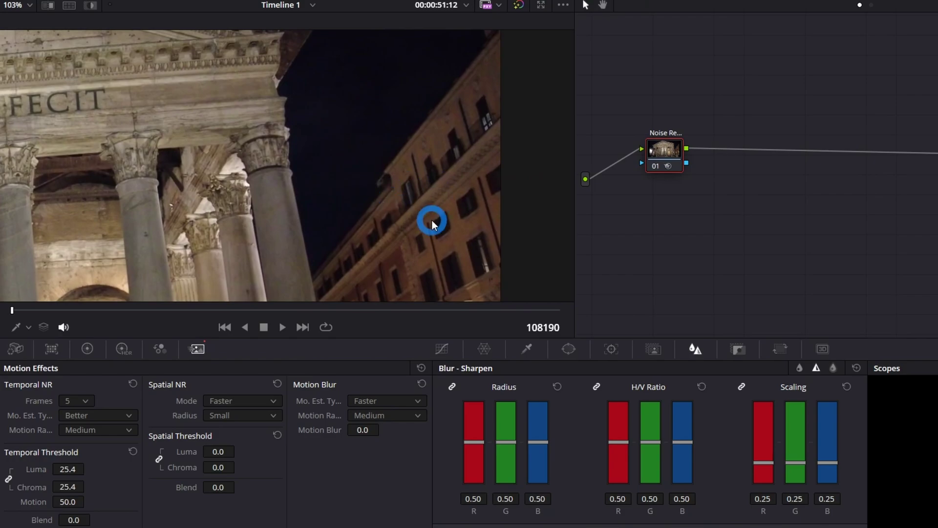
{"action": "scroll", "coordinate": [432, 221], "scroll_direction": "up", "scroll_amount": 15}
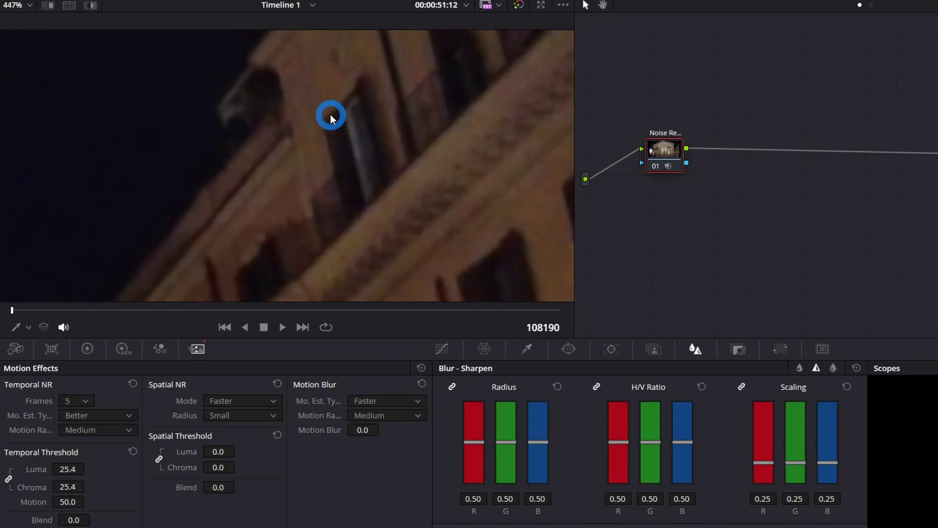
Unlink the Spatial Threshold's Luma and Chroma and raise only Chroma to 41.8 while magnified on the adjacent building's facade.
{"action": "scroll", "coordinate": [381, 175], "scroll_direction": "up", "scroll_amount": 4}
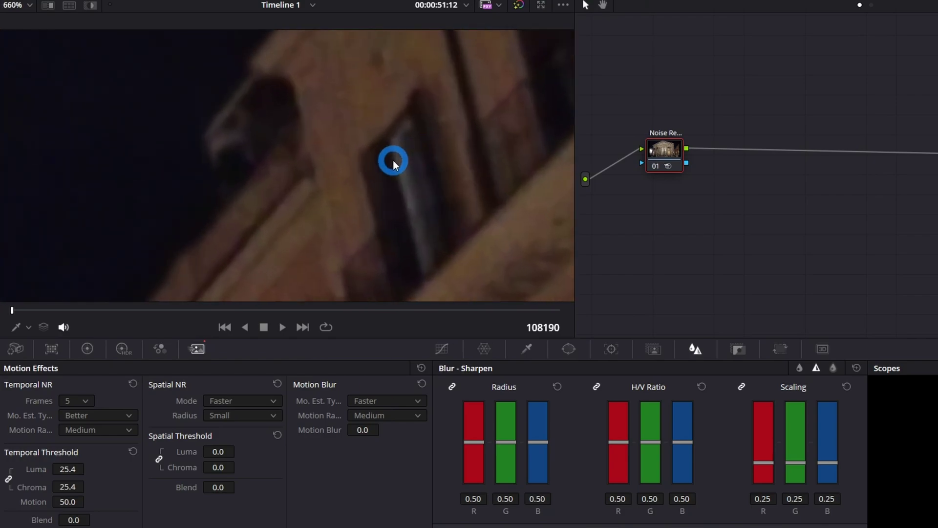
{"action": "scroll", "coordinate": [393, 160], "scroll_direction": "up", "scroll_amount": 3}
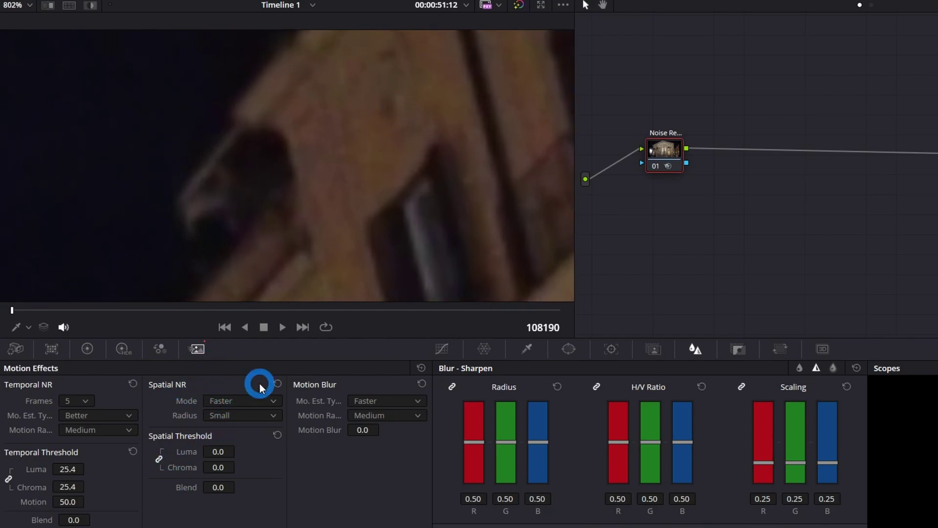
{"action": "left_click", "coordinate": [160, 460]}
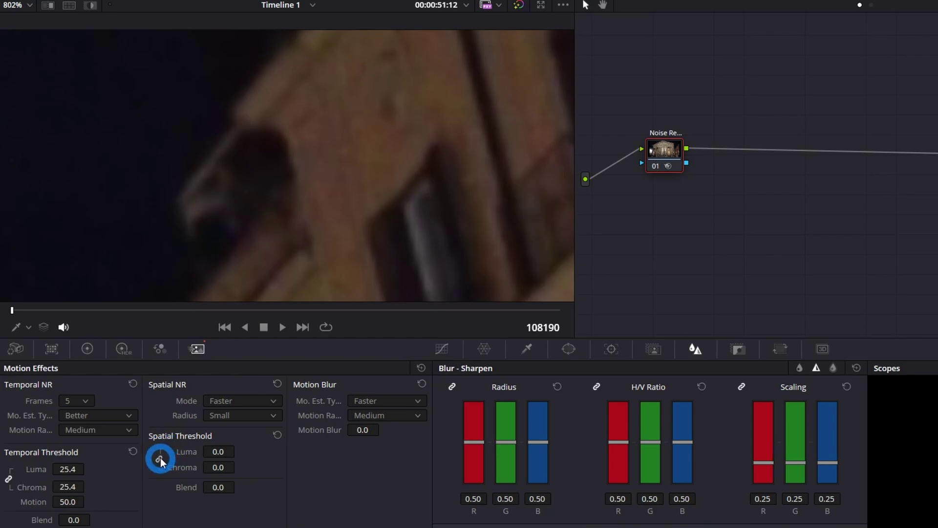
{"action": "mouse_move", "coordinate": [205, 477]}
{"action": "left_mouse_down"}
{"action": "mouse_move", "coordinate": [204, 467]}
{"action": "mouse_move", "coordinate": [270, 467]}
{"action": "mouse_move", "coordinate": [208, 468]}
{"action": "left_mouse_up"}
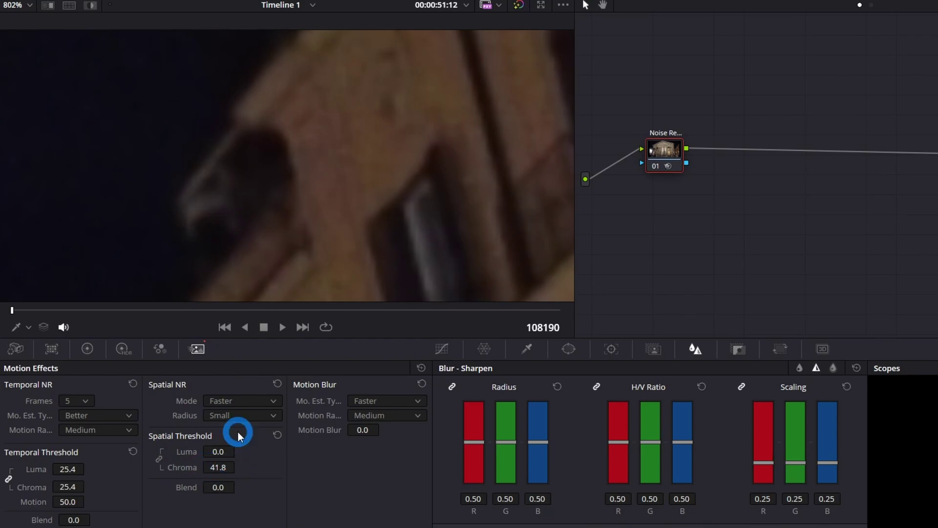
Reset the spatial Chroma threshold to compare the facade without it, and set it to 40.8.
{"action": "scroll", "coordinate": [446, 130], "scroll_direction": "up", "scroll_amount": 2}
{"action": "scroll", "coordinate": [376, 222], "scroll_direction": "up", "scroll_amount": 2}
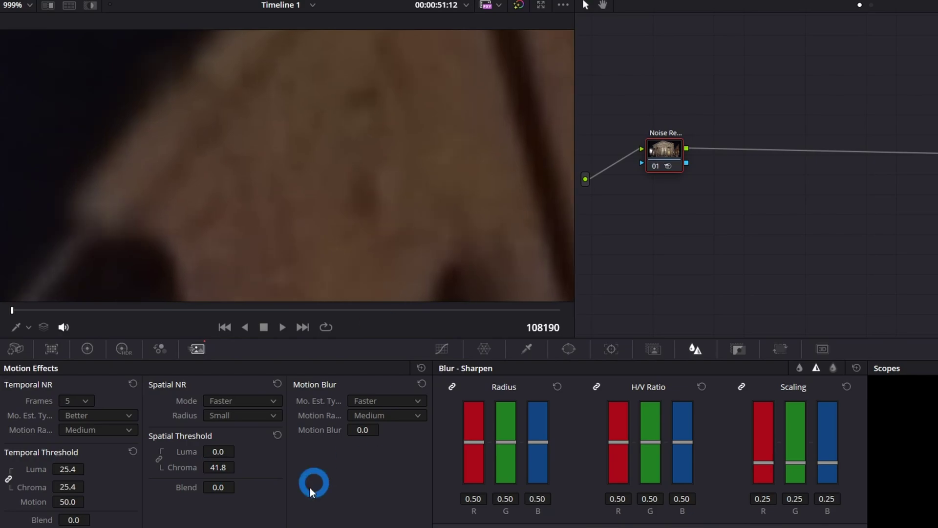
{"action": "left_click_drag", "start_coordinate": [186, 467], "coordinate": [211, 467]}
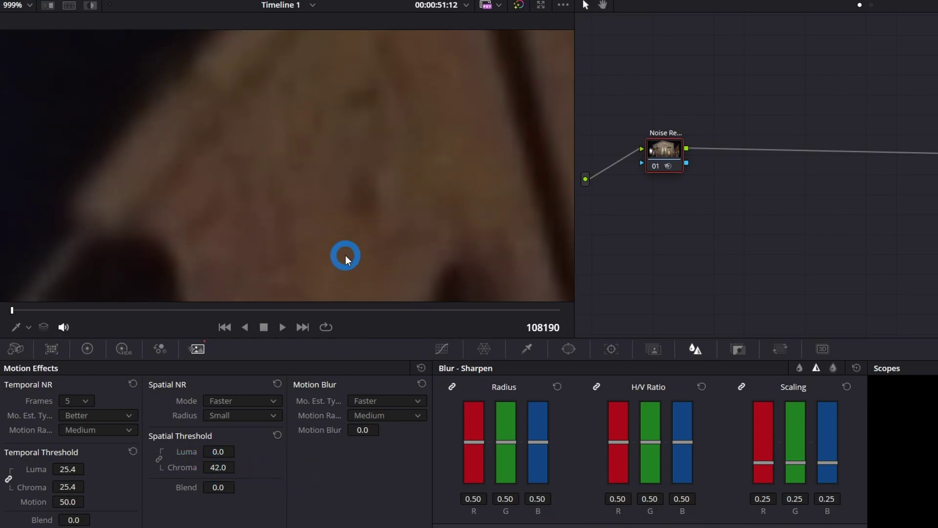
{"action": "double_click", "coordinate": [182, 467]}
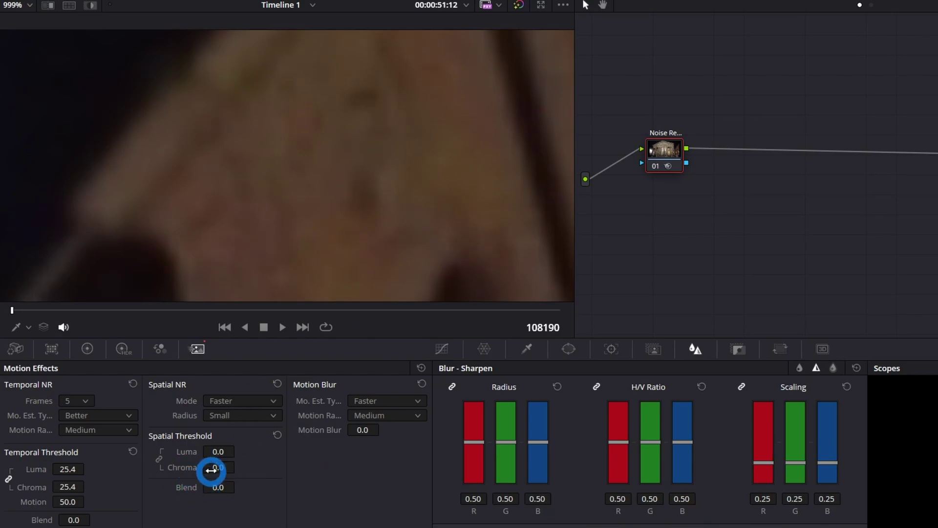
{"action": "mouse_move", "coordinate": [209, 466]}
{"action": "left_mouse_down"}
{"action": "mouse_move", "coordinate": [293, 466]}
{"action": "mouse_move", "coordinate": [192, 472]}
{"action": "mouse_move", "coordinate": [262, 460]}
{"action": "mouse_move", "coordinate": [220, 464]}
{"action": "left_mouse_up"}
Compare the building, sky and column capitals with the grade bypassed and enabled.
{"action": "scroll", "coordinate": [388, 182], "scroll_direction": "down", "scroll_amount": 10}
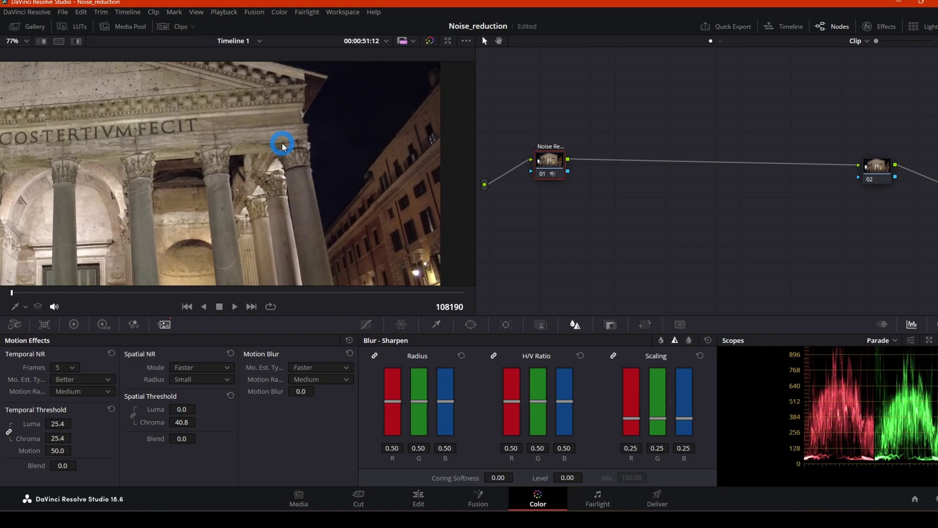
{"action": "scroll", "coordinate": [386, 171], "scroll_direction": "up", "scroll_amount": 3}
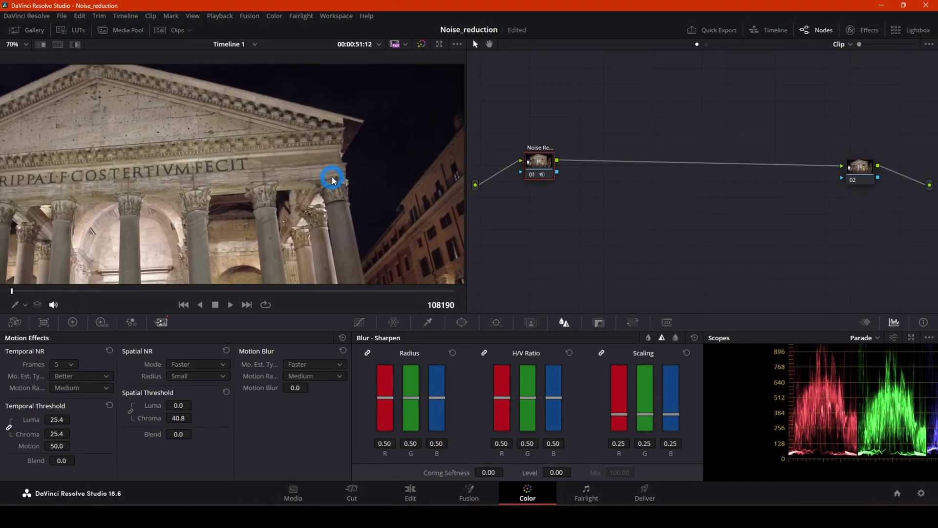
{"action": "scroll", "coordinate": [359, 167], "scroll_direction": "up", "scroll_amount": 5}
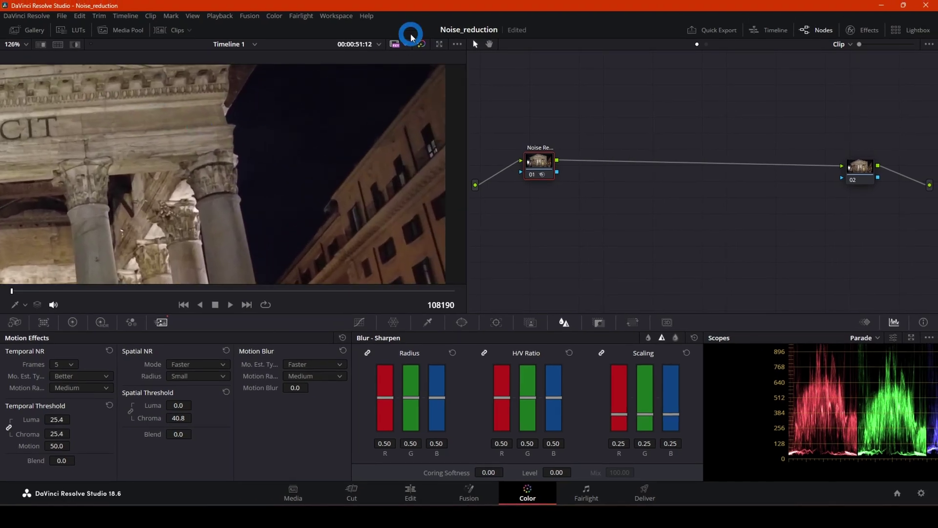
{"action": "left_click", "coordinate": [423, 44]}
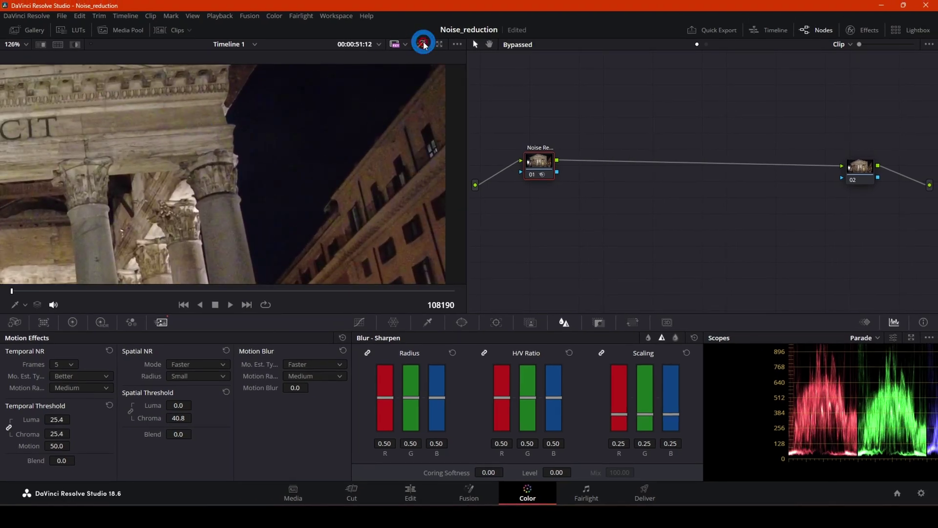
{"action": "left_click", "coordinate": [423, 44]}
Examine the noise-reduced Pantheon inscription, column capitals and portico at several magnifications.
{"action": "scroll", "coordinate": [255, 140], "scroll_direction": "down", "scroll_amount": 5}
{"action": "scroll", "coordinate": [272, 132], "scroll_direction": "down", "scroll_amount": 5}
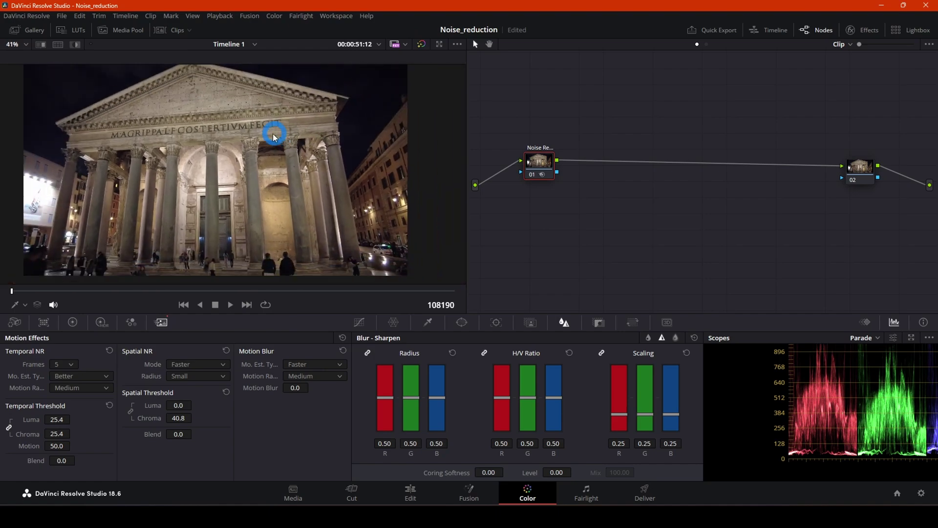
{"action": "scroll", "coordinate": [155, 148], "scroll_direction": "up", "scroll_amount": 8}
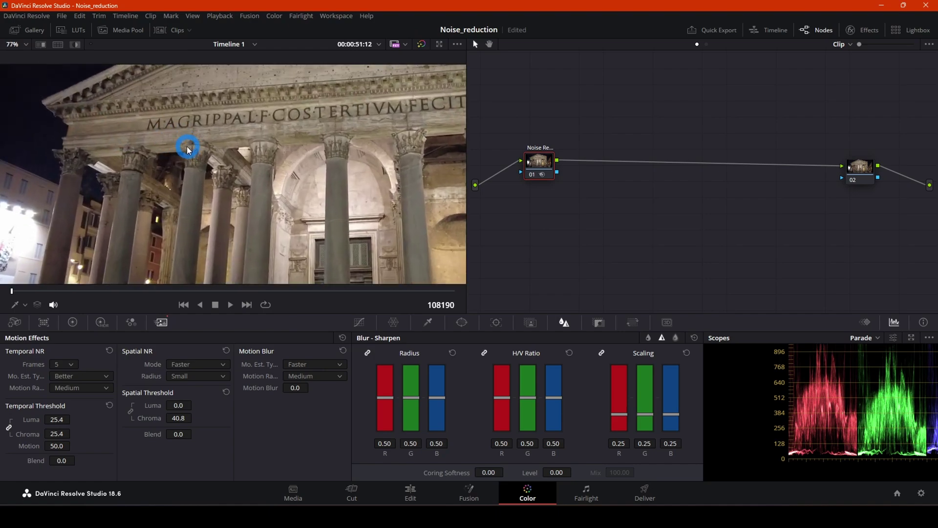
{"action": "scroll", "coordinate": [210, 181], "scroll_direction": "up", "scroll_amount": 2}
{"action": "scroll", "coordinate": [582, 162], "scroll_direction": "up", "scroll_amount": 1}
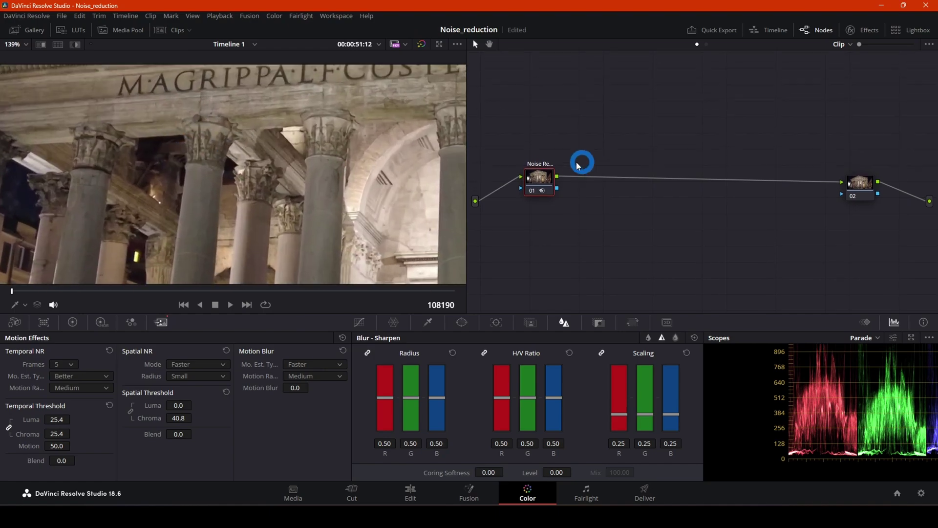
{"action": "scroll", "coordinate": [303, 155], "scroll_direction": "up", "scroll_amount": 1}
{"action": "scroll", "coordinate": [317, 161], "scroll_direction": "down", "scroll_amount": 4}
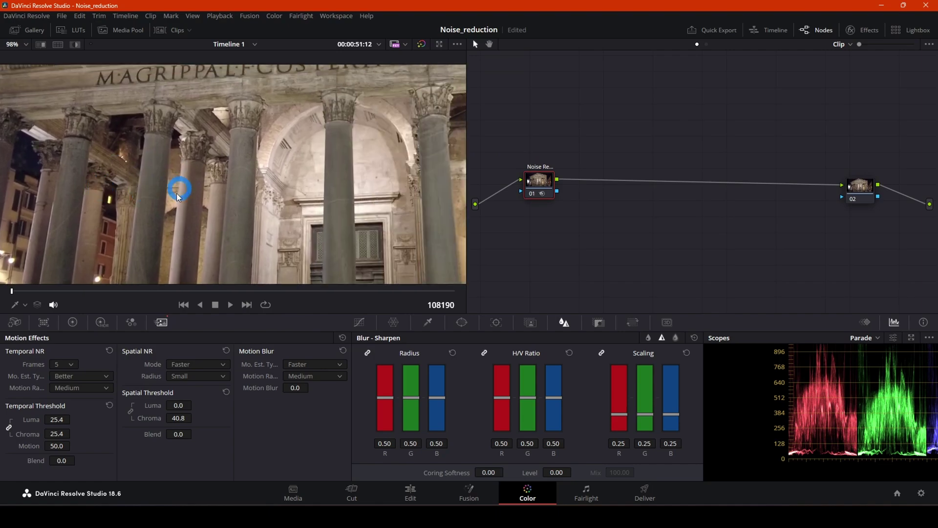
{"action": "left_click_drag", "start_coordinate": [313, 207], "coordinate": [308, 211]}
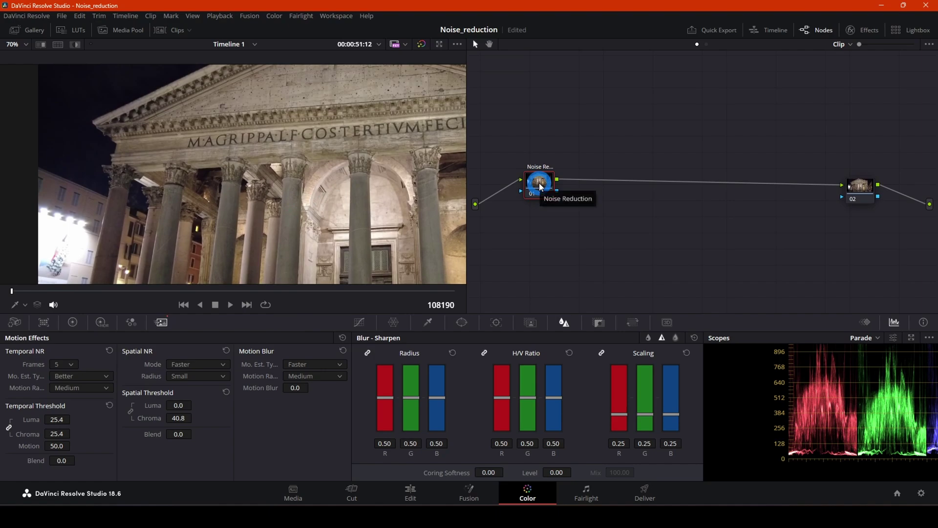
Add a serial node directly after the Noise Reduction node.
{"action": "key", "text": "alt+s"}
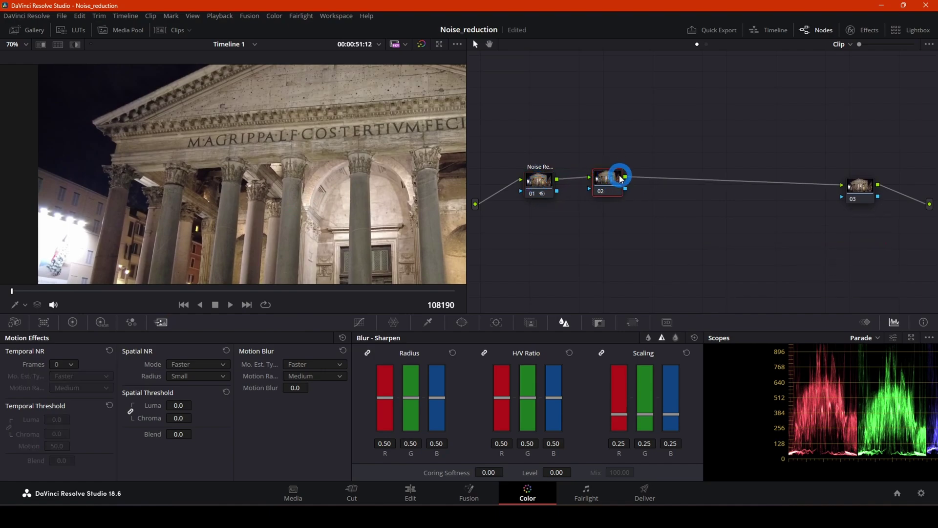
{"action": "right_click", "coordinate": [615, 177]}
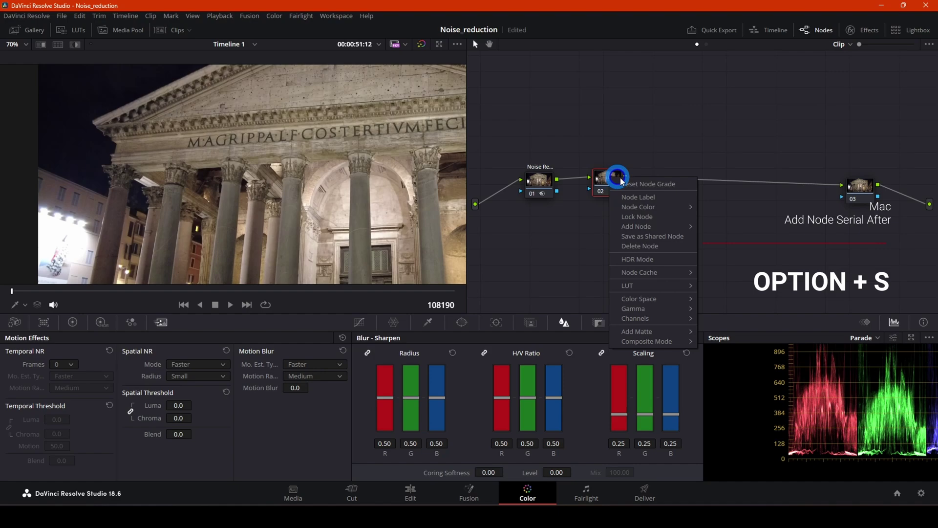
{"action": "right_click", "coordinate": [534, 186]}
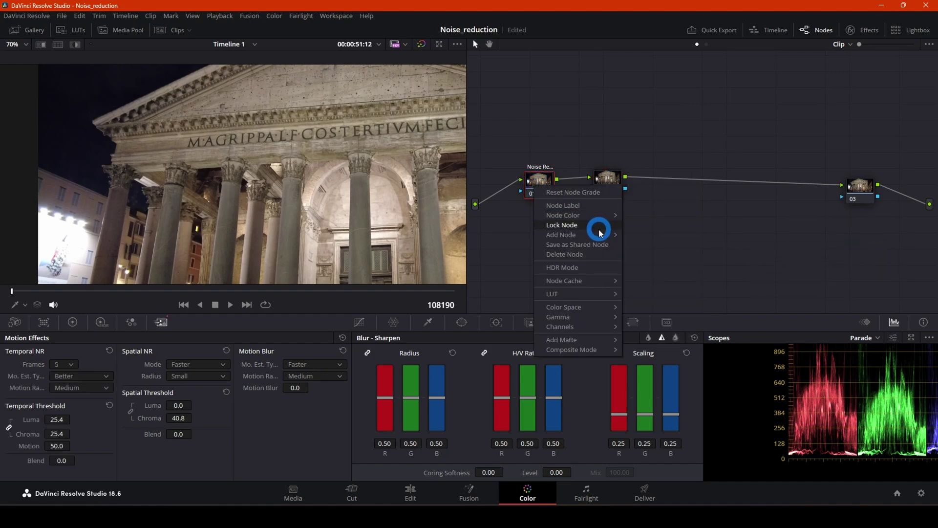
{"action": "mouse_move", "coordinate": [599, 235]}
{"action": "left_click", "coordinate": [660, 196]}
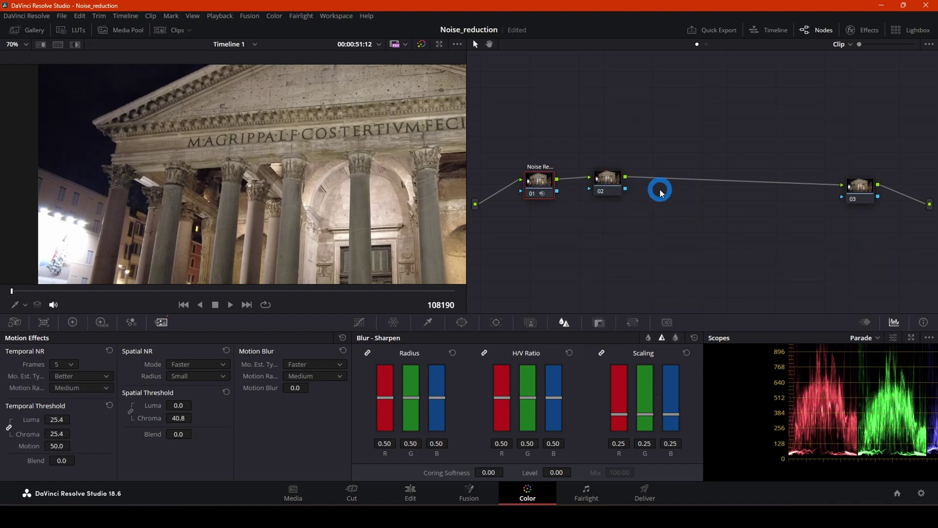
Select the new second node and bring up its Sharpen controls.
{"action": "left_click", "coordinate": [603, 177]}
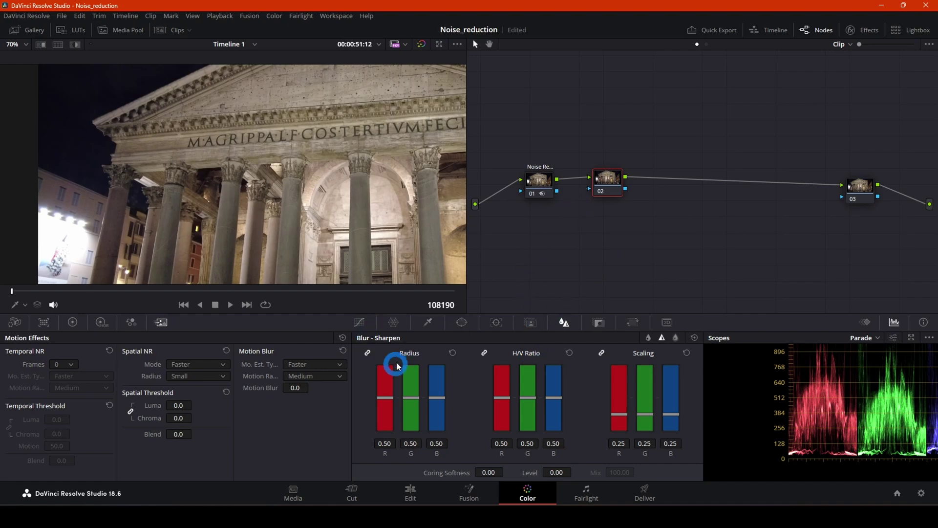
{"action": "left_click", "coordinate": [359, 323]}
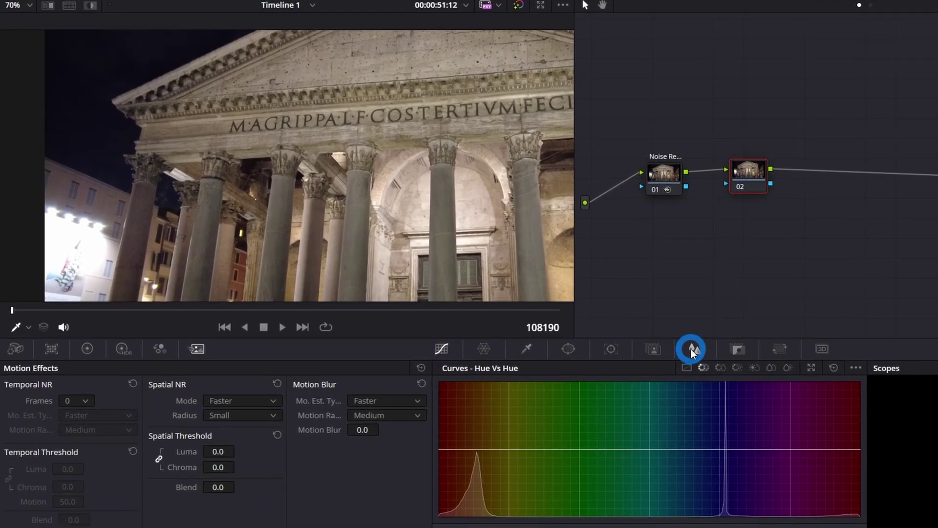
{"action": "left_click", "coordinate": [566, 324]}
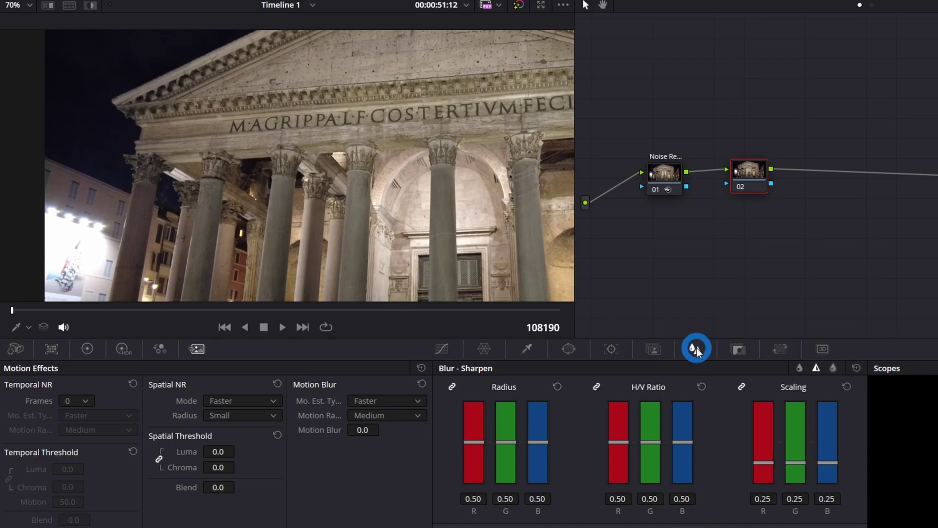
{"action": "left_click", "coordinate": [798, 368]}
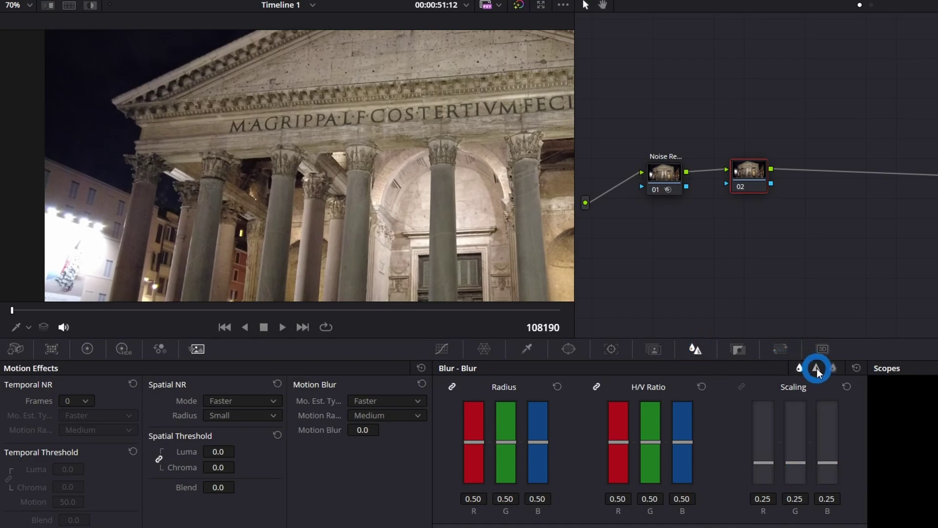
{"action": "left_click", "coordinate": [816, 368]}
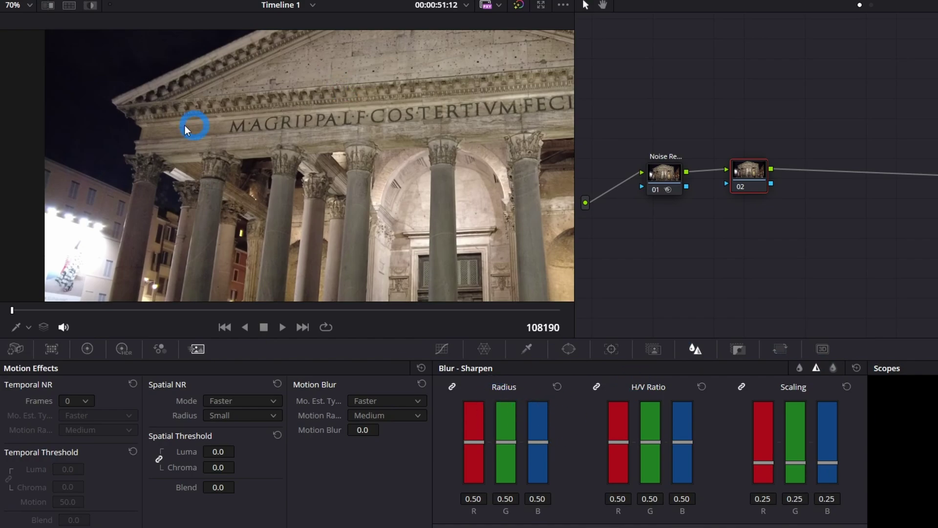
Try a strong sharpening with the linked Radius at 0.18 on the second node, checking the facade and column capital.
{"action": "scroll", "coordinate": [185, 125], "scroll_direction": "up", "scroll_amount": 6}
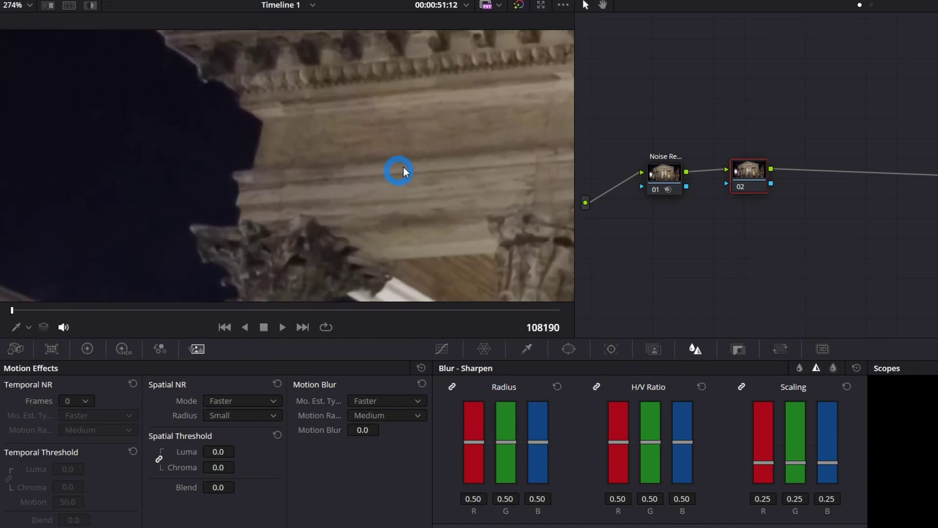
{"action": "scroll", "coordinate": [525, 78], "scroll_direction": "down", "scroll_amount": 2}
{"action": "scroll", "coordinate": [460, 195], "scroll_direction": "up", "scroll_amount": 3}
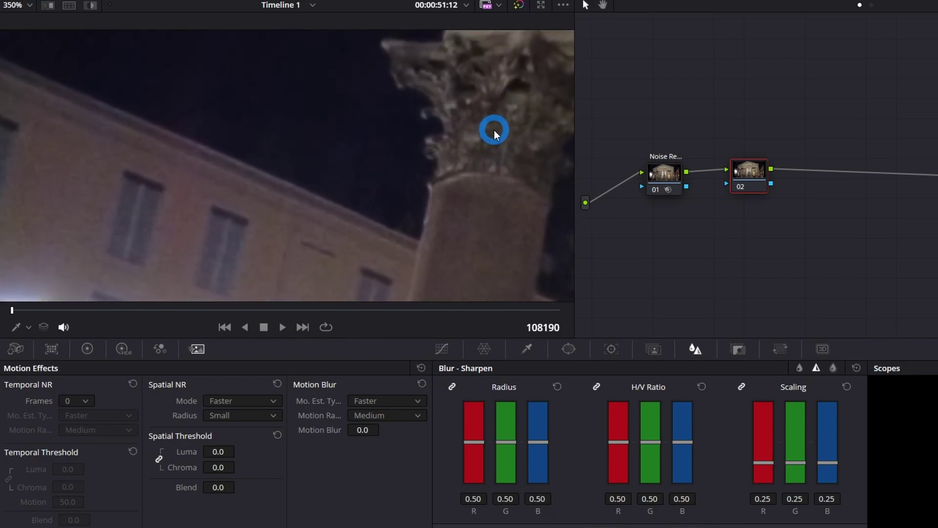
{"action": "scroll", "coordinate": [494, 130], "scroll_direction": "up", "scroll_amount": 1}
{"action": "left_click_drag", "start_coordinate": [539, 444], "coordinate": [538, 448]}
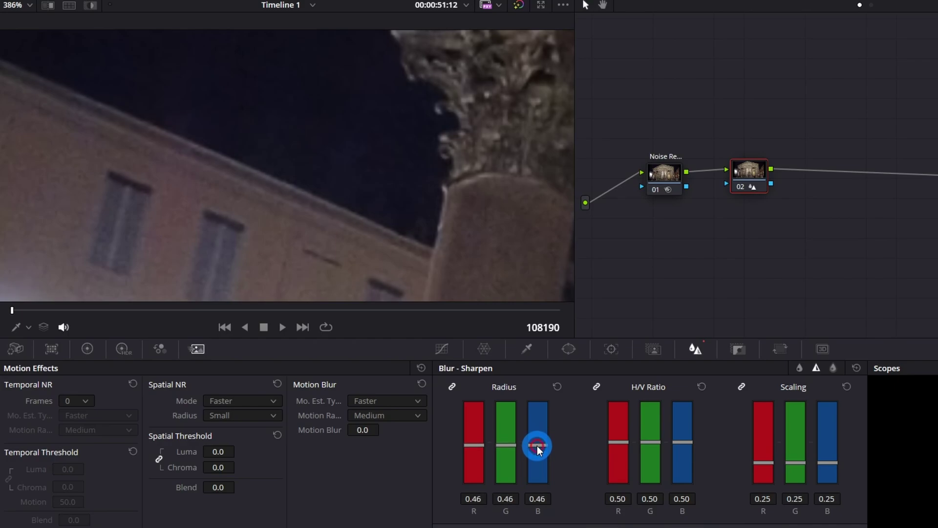
{"action": "left_click_drag", "start_coordinate": [538, 449], "coordinate": [539, 475]}
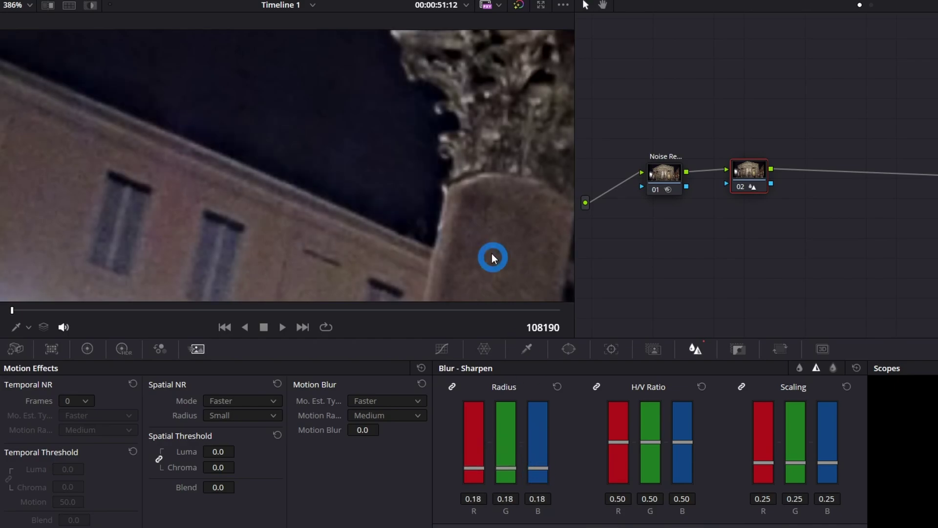
{"action": "scroll", "coordinate": [503, 235], "scroll_direction": "down", "scroll_amount": 5}
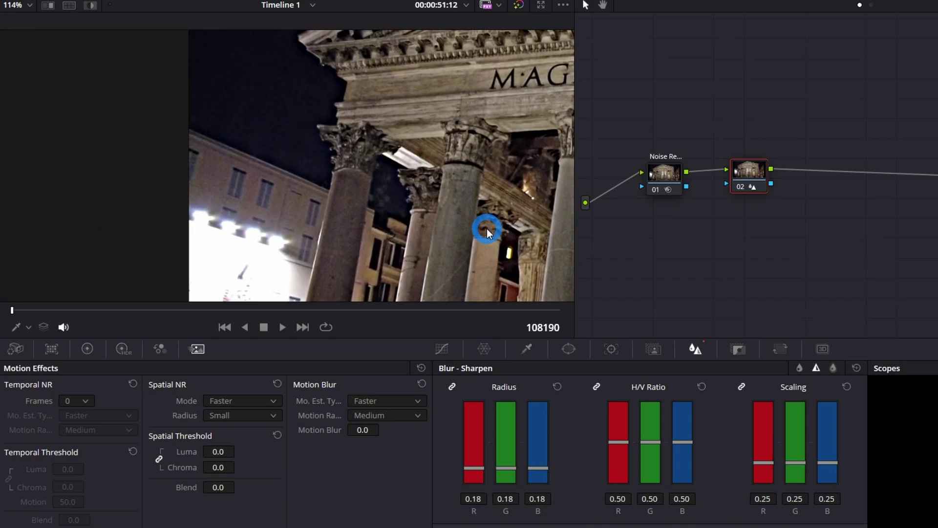
{"action": "scroll", "coordinate": [380, 201], "scroll_direction": "up", "scroll_amount": 8}
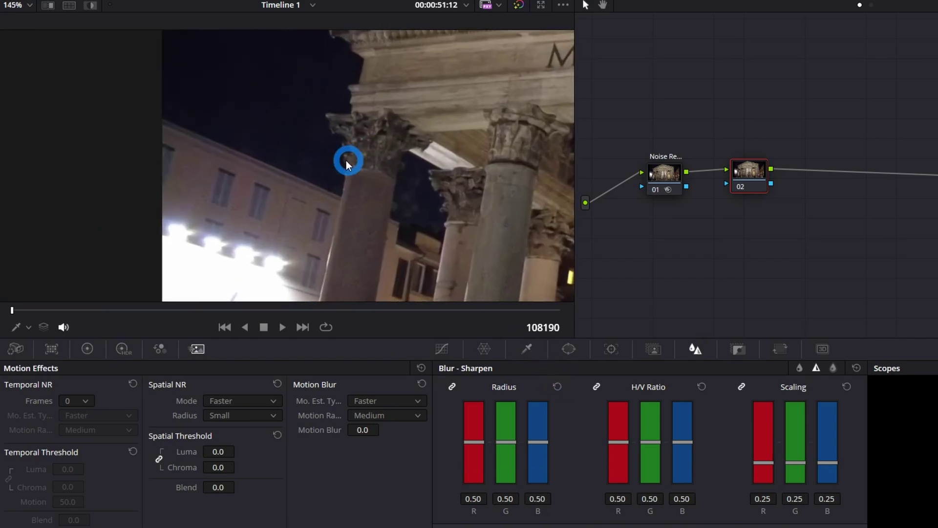
Set the second node's linked sharpen Radius to 0.47 and check the building and the whole frame.
{"action": "scroll", "coordinate": [392, 241], "scroll_direction": "up", "scroll_amount": 2}
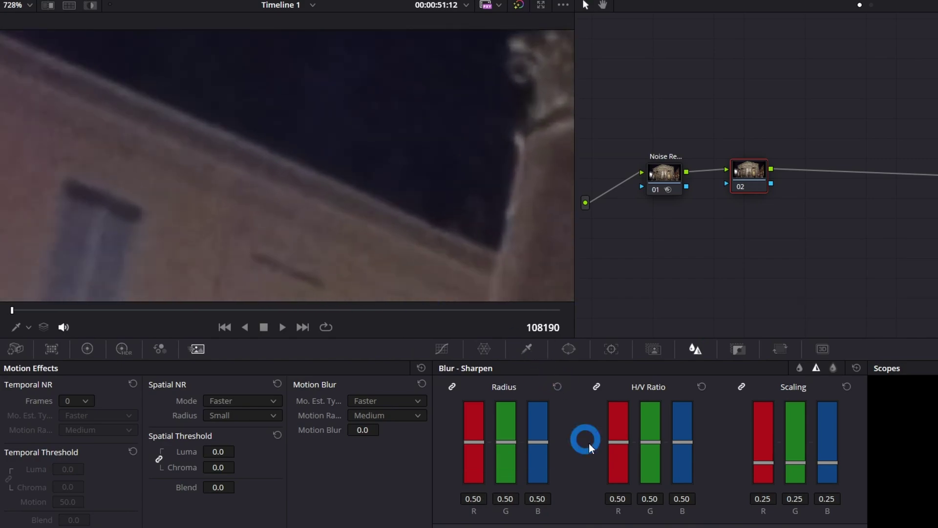
{"action": "left_click_drag", "start_coordinate": [539, 442], "coordinate": [545, 455]}
{"action": "scroll", "coordinate": [447, 204], "scroll_direction": "down", "scroll_amount": 10}
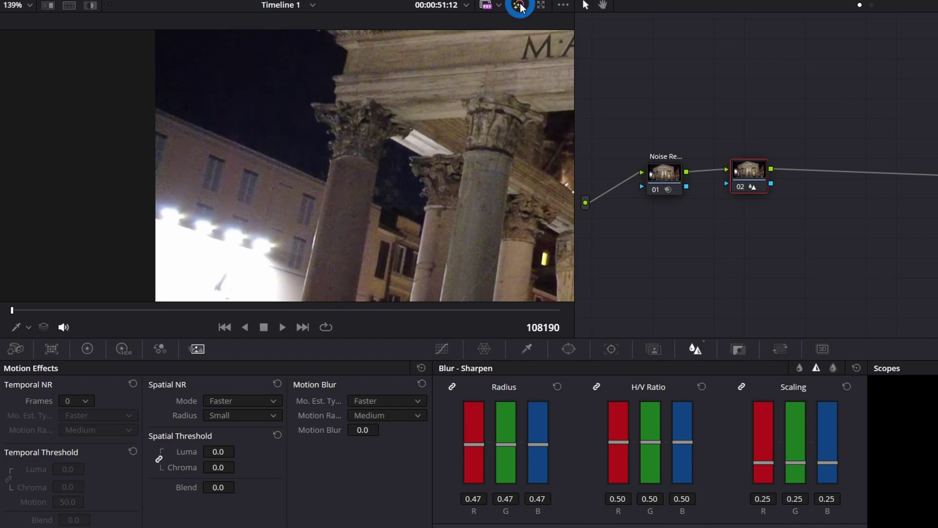
{"action": "scroll", "coordinate": [509, 140], "scroll_direction": "down", "scroll_amount": 8}
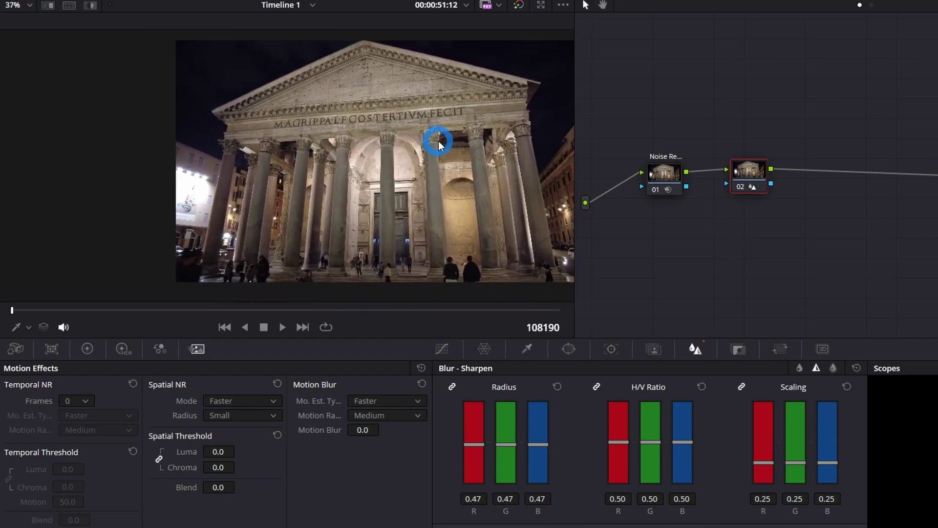
{"action": "scroll", "coordinate": [440, 143], "scroll_direction": "up", "scroll_amount": 2}
{"action": "scroll", "coordinate": [443, 143], "scroll_direction": "down", "scroll_amount": 1}
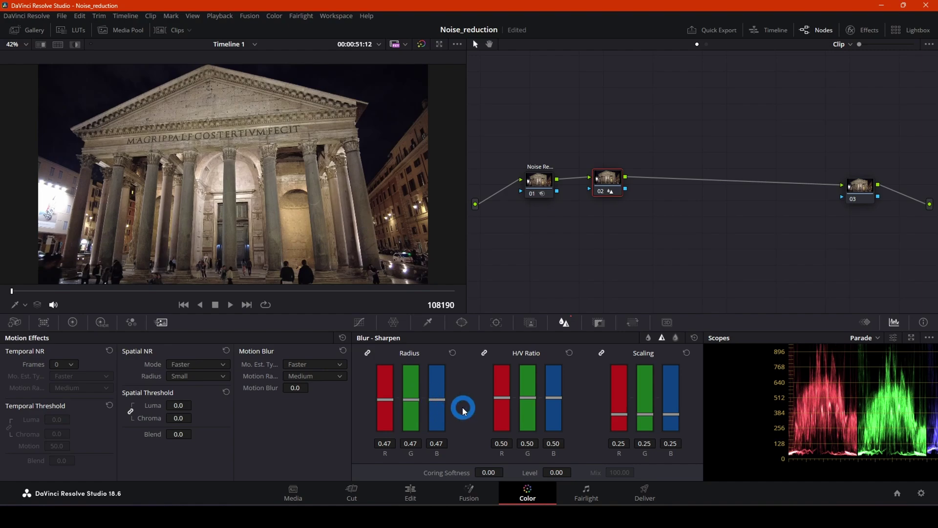
Fine-tune the second node's linked sharpen Radius to 0.48 and check the facade up close.
{"action": "left_click_drag", "start_coordinate": [443, 402], "coordinate": [444, 401]}
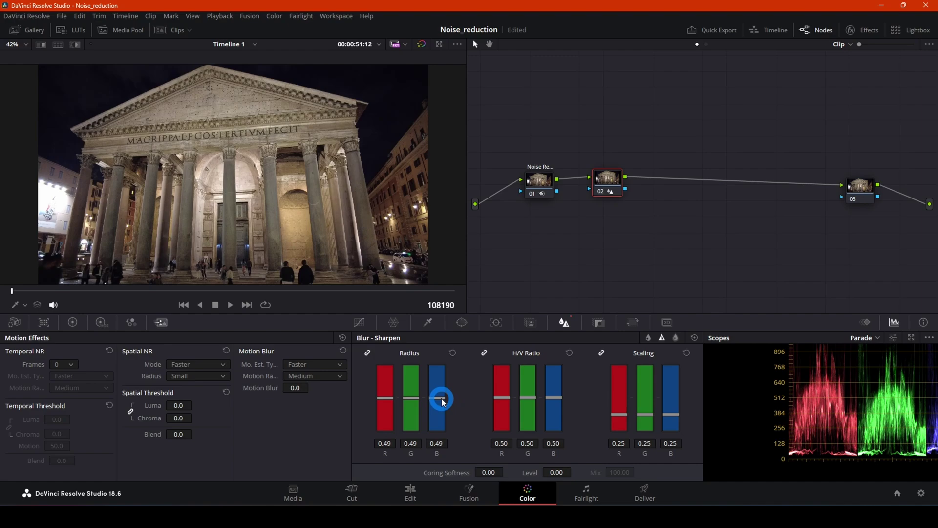
{"action": "left_click_drag", "start_coordinate": [443, 402], "coordinate": [443, 403]}
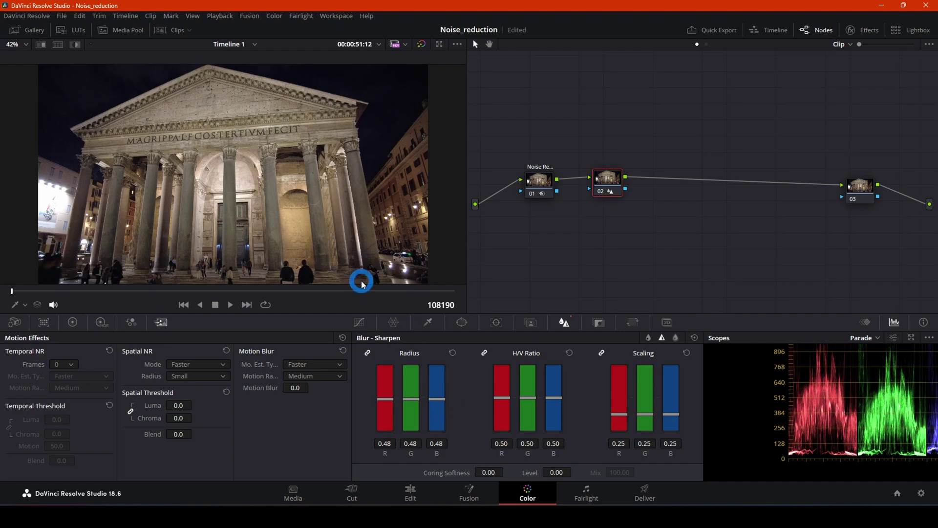
{"action": "scroll", "coordinate": [262, 130], "scroll_direction": "up", "scroll_amount": 5}
{"action": "scroll", "coordinate": [239, 133], "scroll_direction": "down", "scroll_amount": 6}
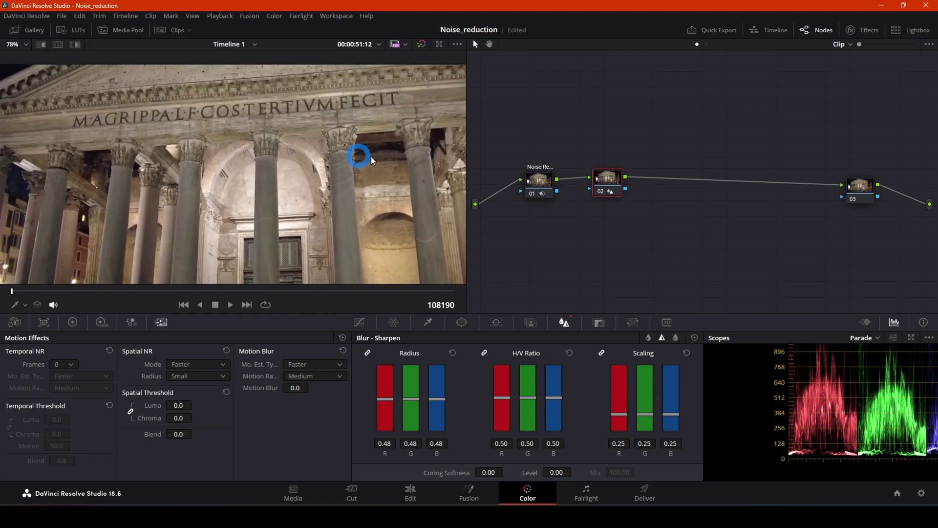
Toggle the bypass of all grades off and on to compare the column capitals and whole facade with and without the corrections.
{"action": "left_click", "coordinate": [421, 44]}
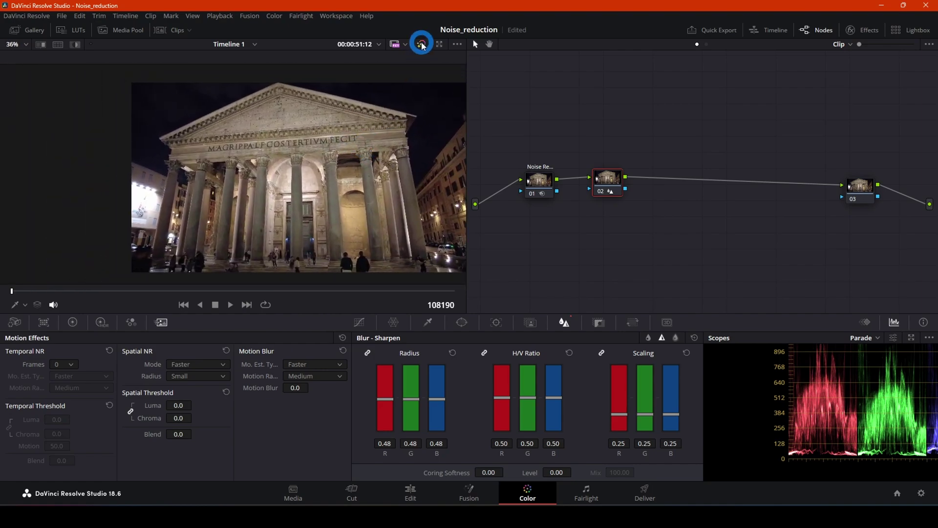
{"action": "scroll", "coordinate": [425, 130], "scroll_direction": "up", "scroll_amount": 5}
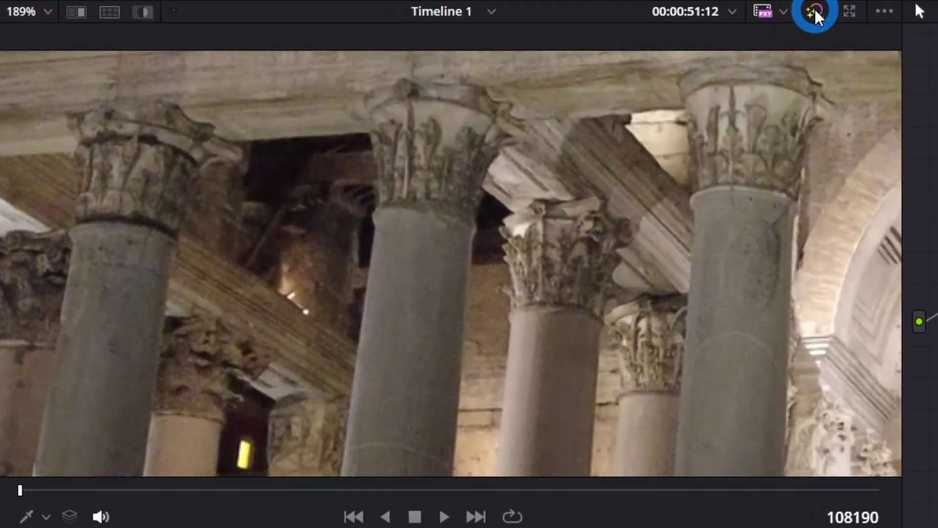
{"action": "left_click", "coordinate": [815, 9]}
{"action": "scroll", "coordinate": [636, 180], "scroll_direction": "down", "scroll_amount": 5}
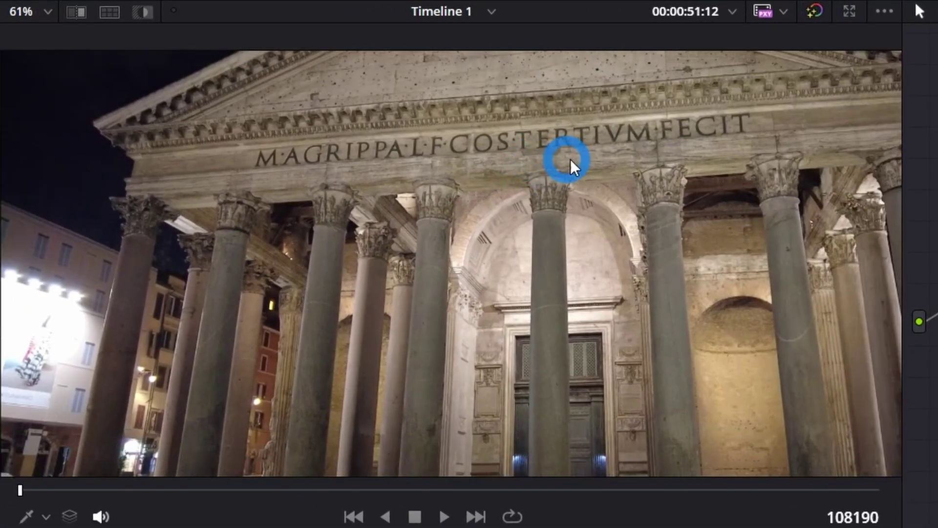
{"action": "scroll", "coordinate": [585, 168], "scroll_direction": "down", "scroll_amount": 2}
{"action": "scroll", "coordinate": [626, 176], "scroll_direction": "up", "scroll_amount": 1}
{"action": "scroll", "coordinate": [617, 186], "scroll_direction": "down", "scroll_amount": 1}
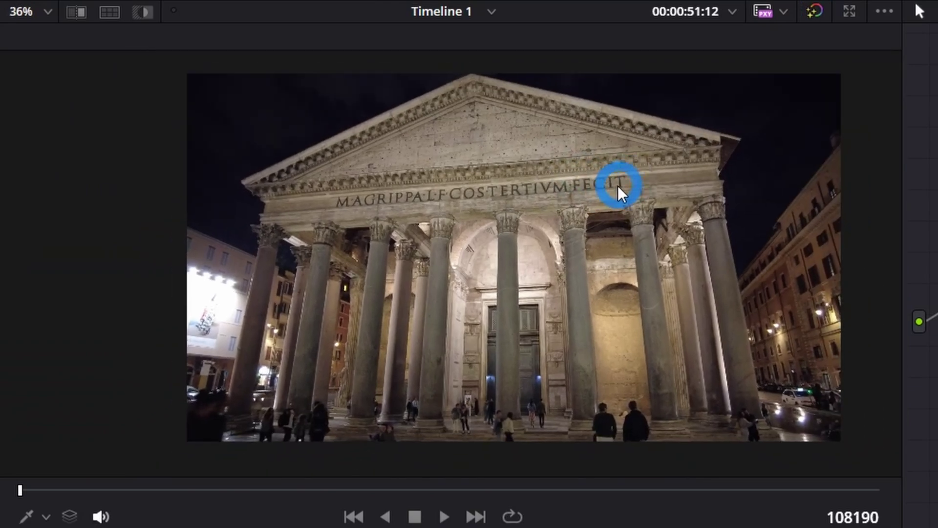
{"action": "scroll", "coordinate": [618, 186], "scroll_direction": "up", "scroll_amount": 1}
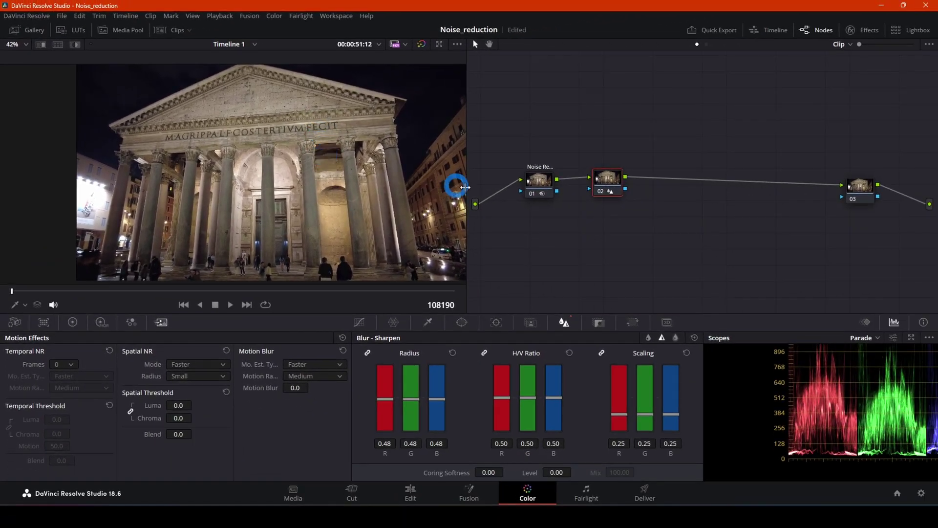